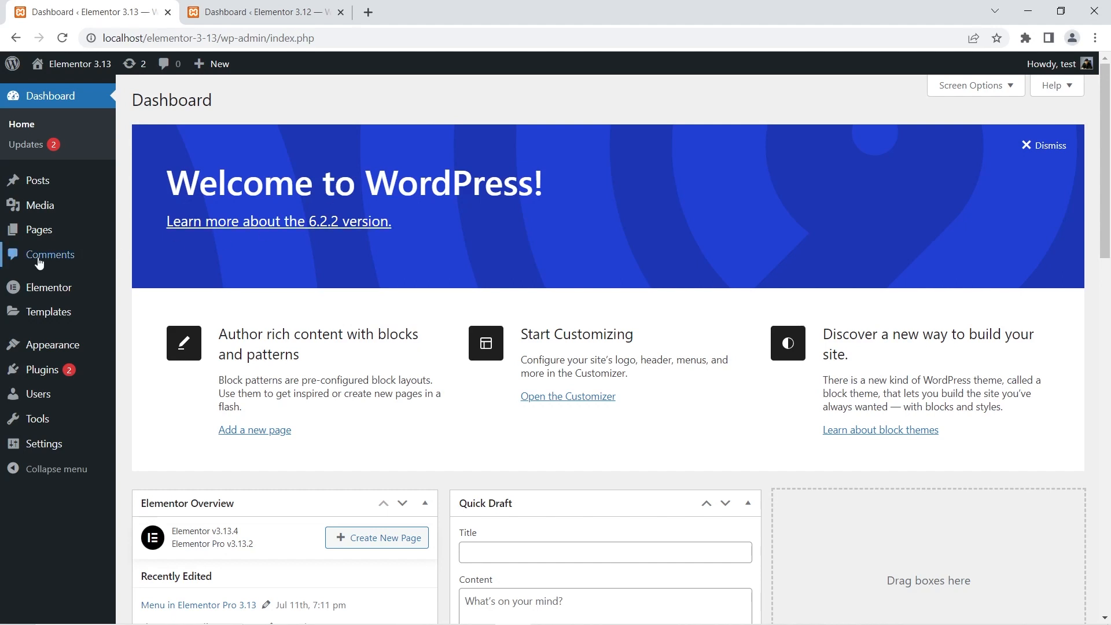
- Open the Features section of the Elementor settings
mouse_move(36, 289)
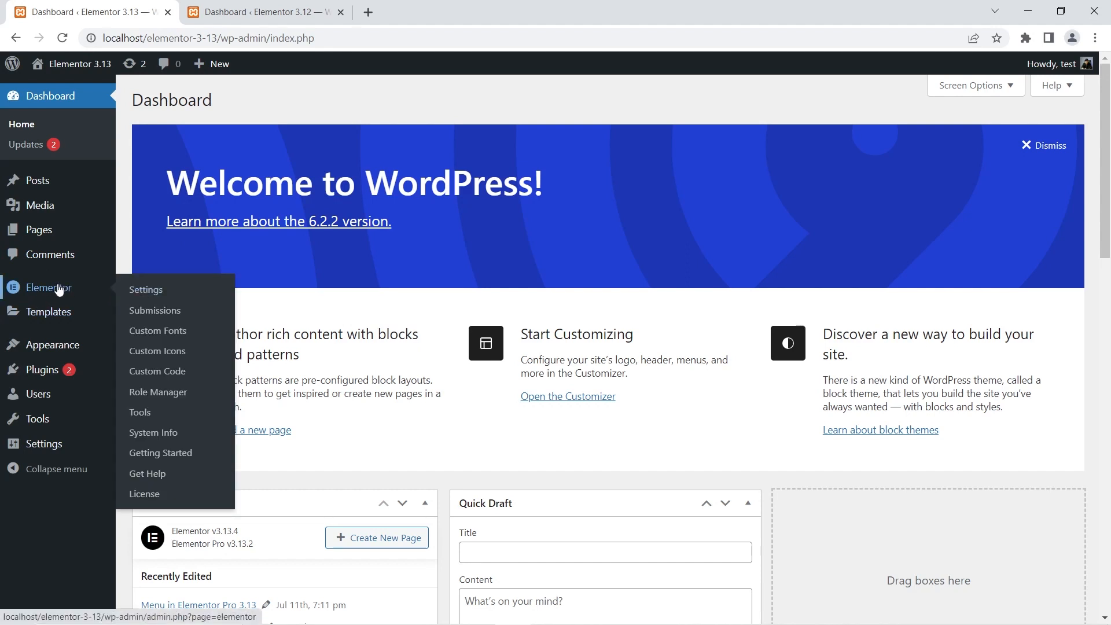
click(156, 294)
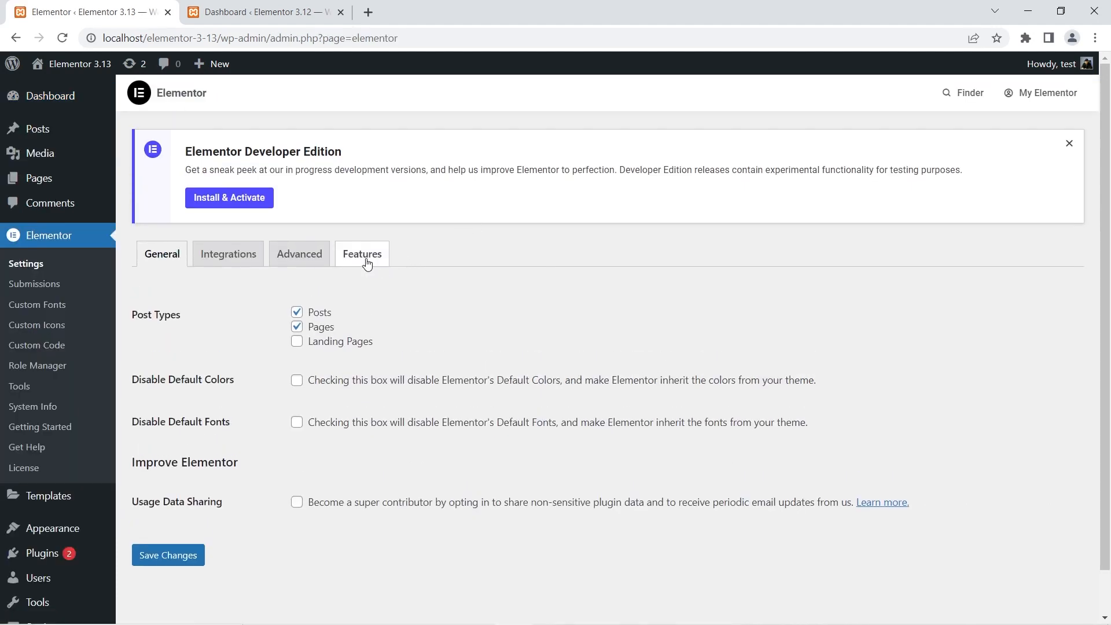
click(366, 264)
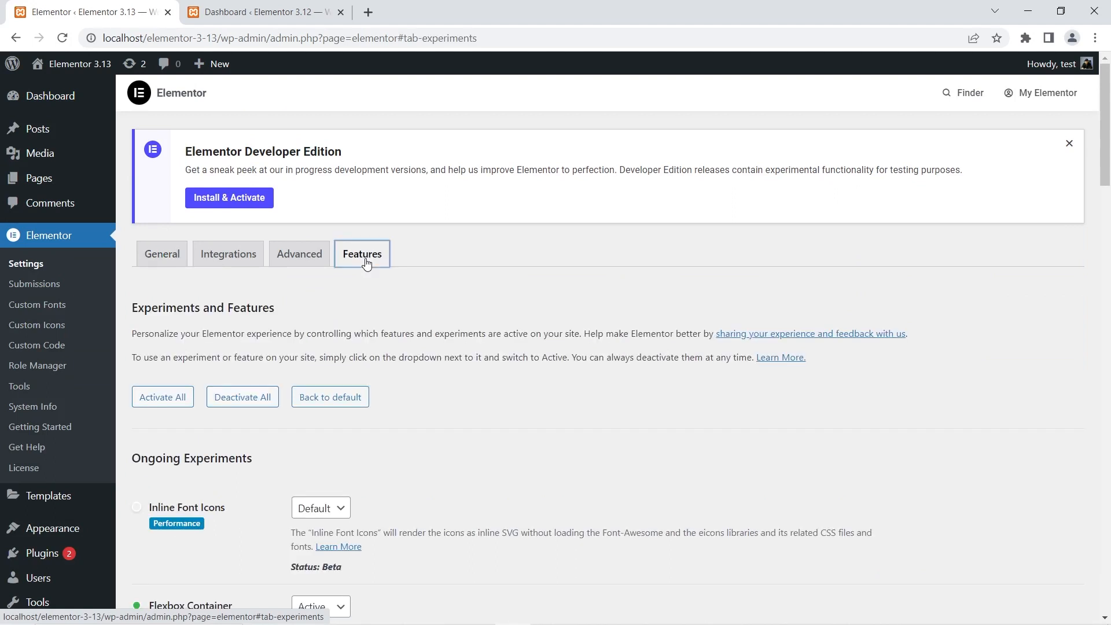
- Review the activation states of the Flexbox Container, Grid Container, Nested Elements and Menu experiments
scroll(498, 275, down, 5)
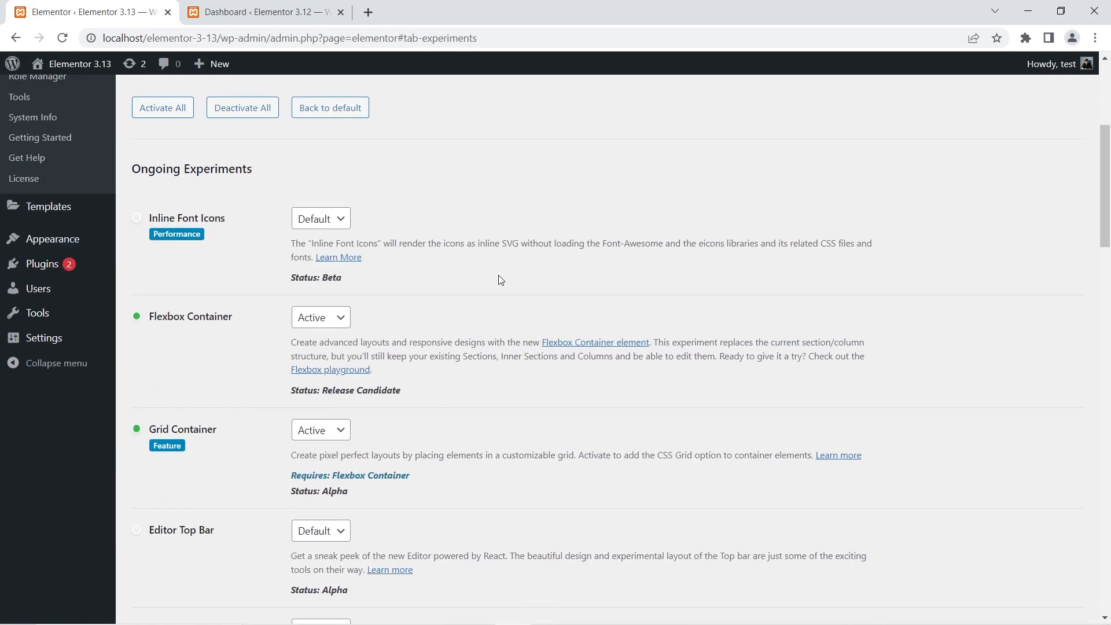
scroll(498, 274, down, 4)
scroll(499, 274, down, 2)
scroll(499, 276, down, 3)
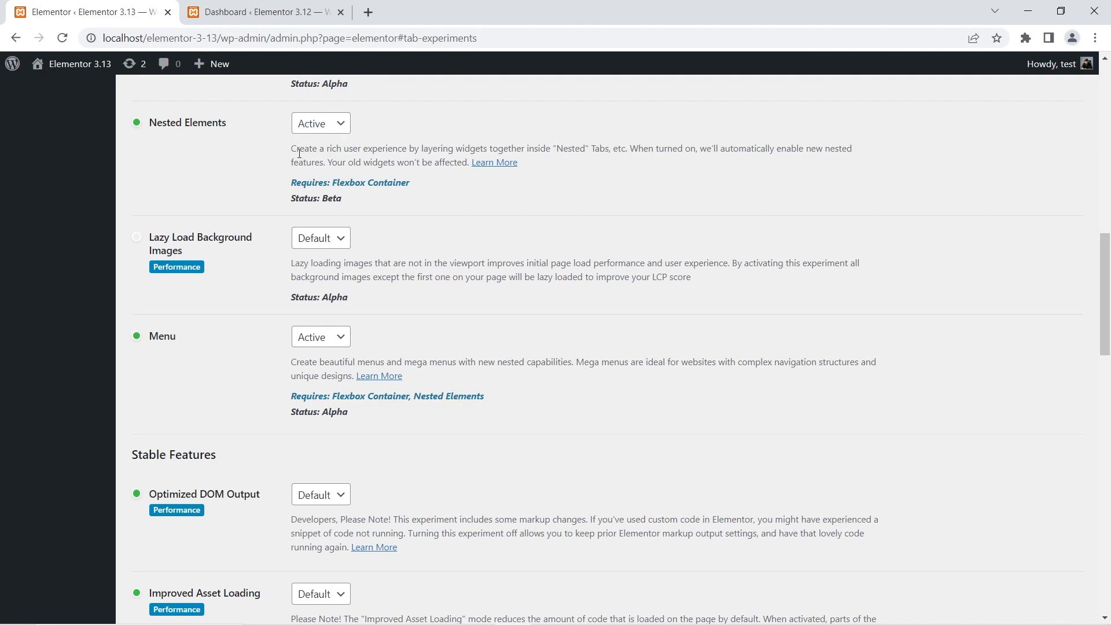
scroll(307, 210, up, 6)
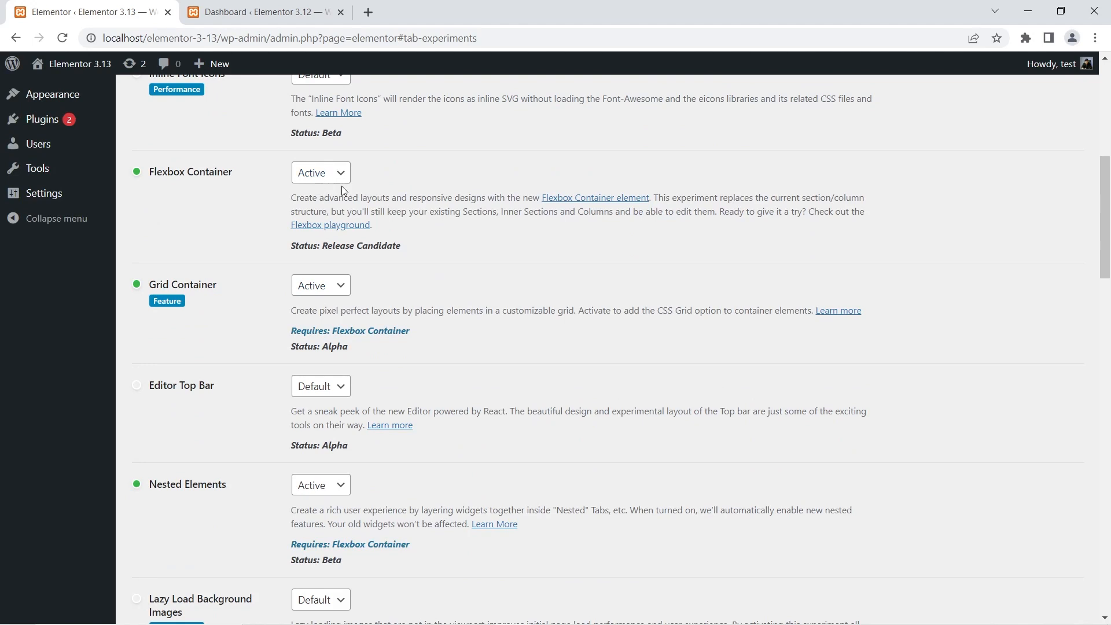
scroll(359, 273, down, 6)
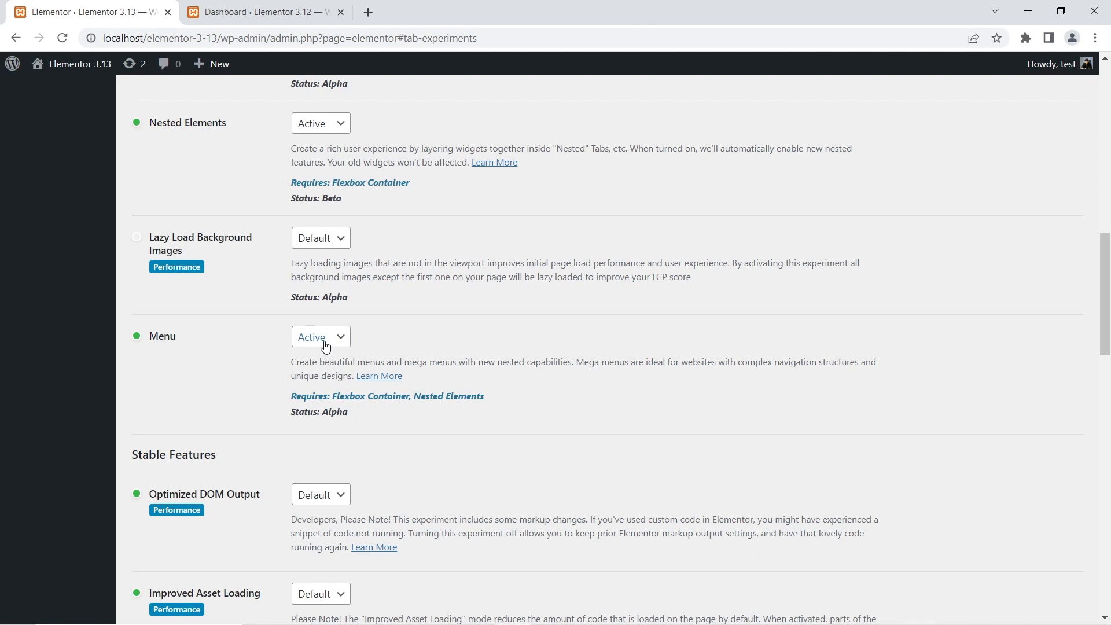
scroll(387, 340, up, 6)
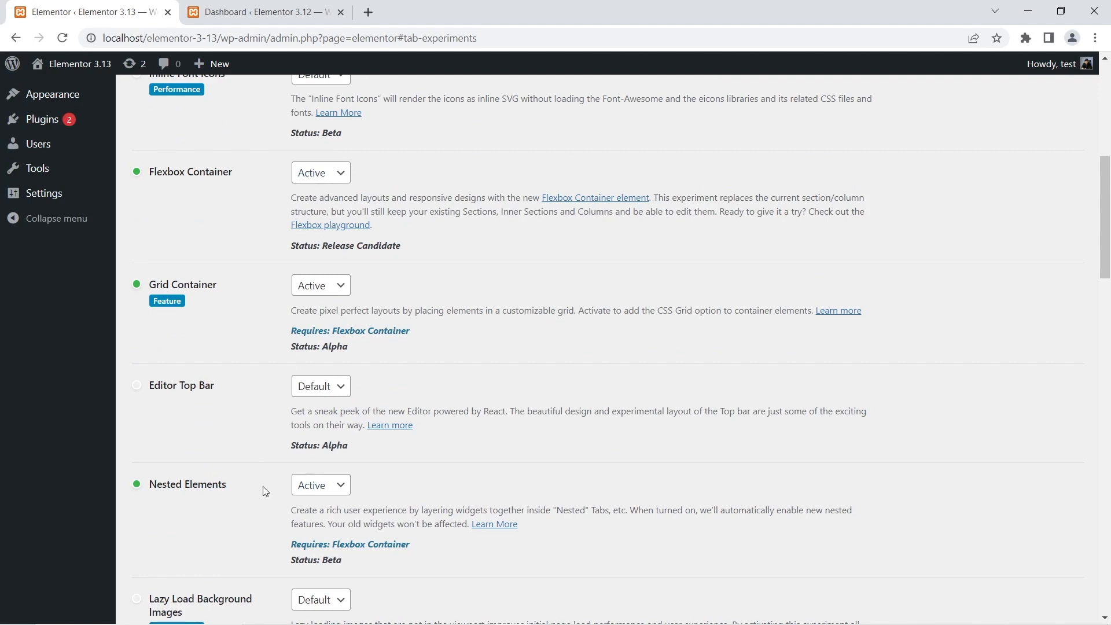
scroll(280, 497, down, 5)
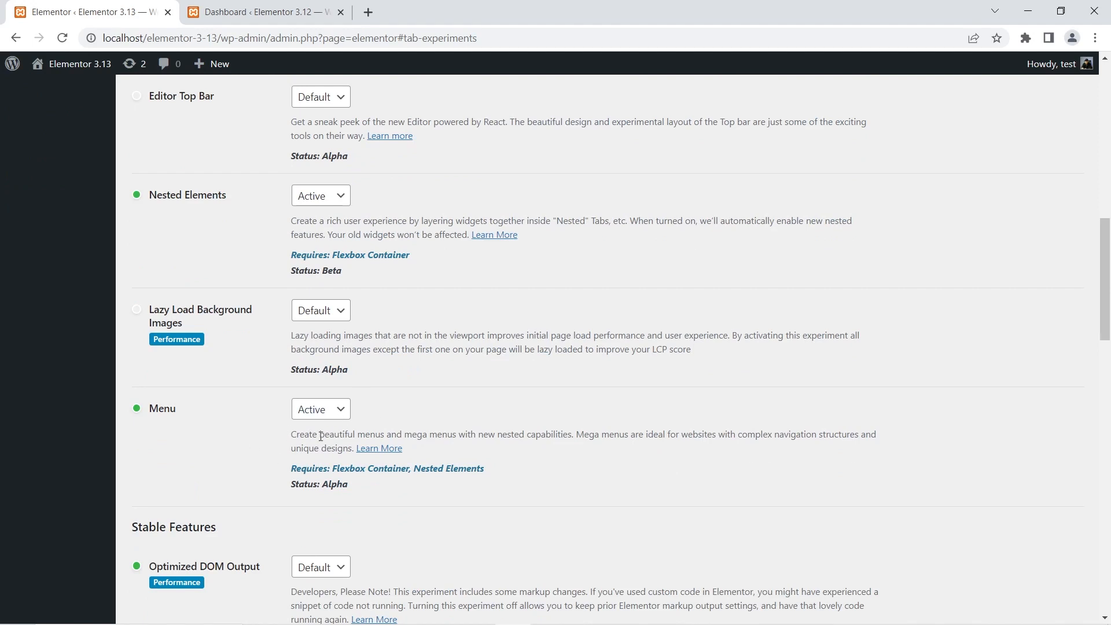
scroll(333, 417, down, 20)
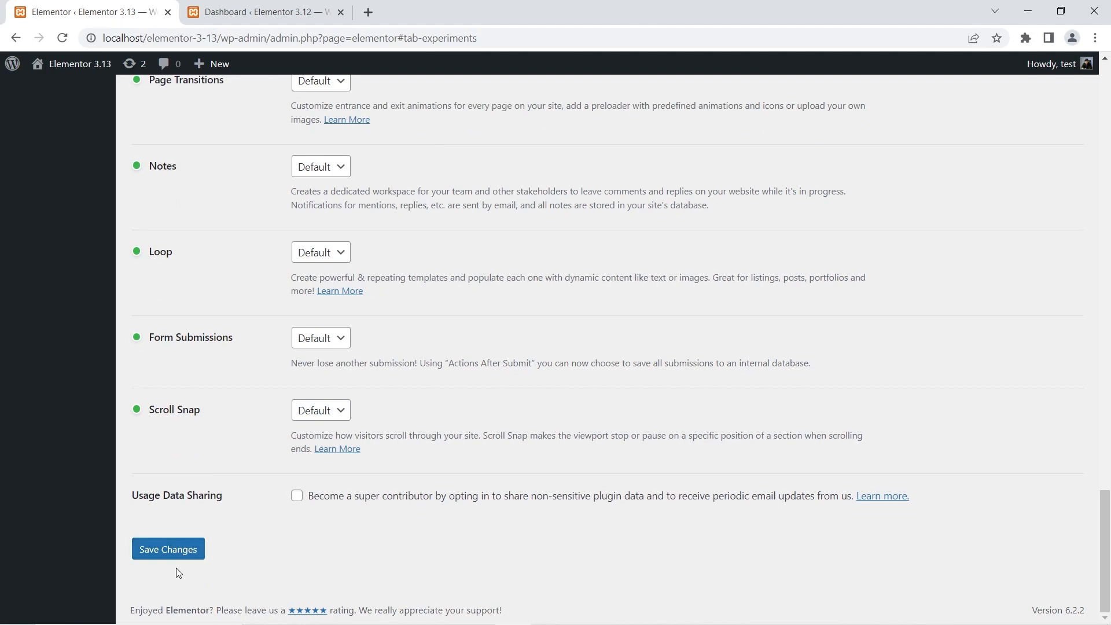
scroll(312, 440, up, 20)
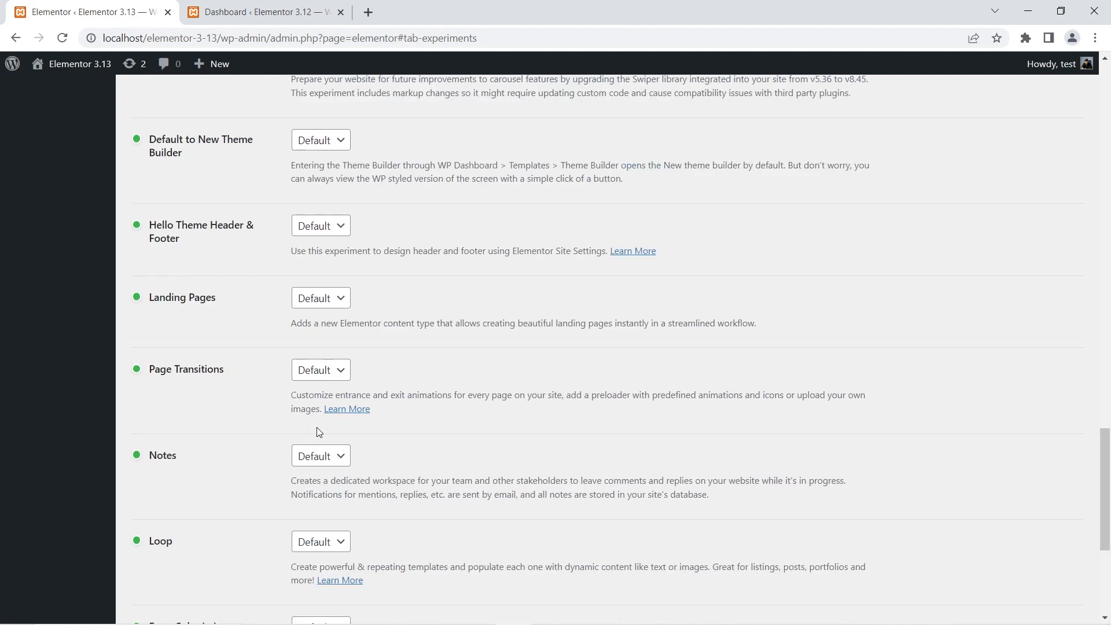
scroll(344, 369, up, 2)
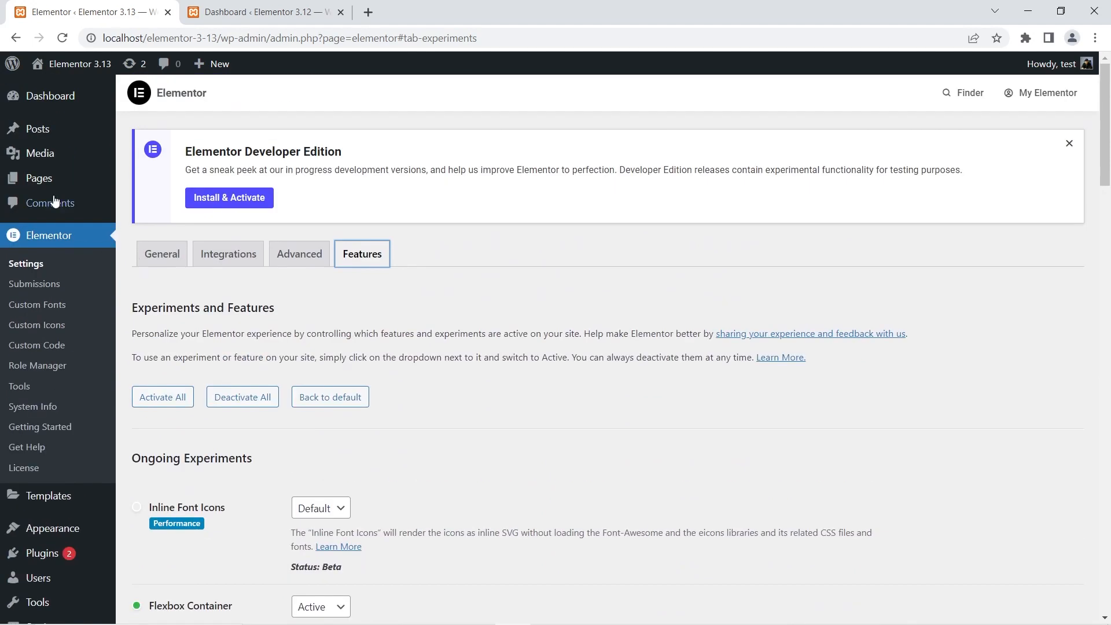
- Open the draft post "Menu in Elementor Pro 3.13" from the posts list in Elementor in a separate tab and look over its page
click(32, 129)
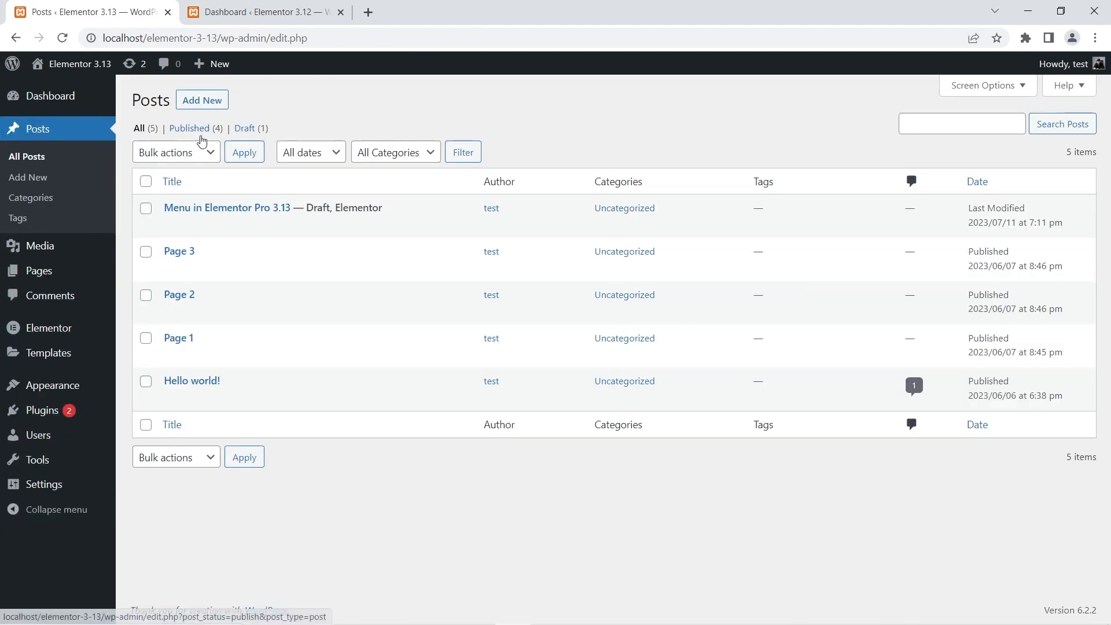
mouse_move(283, 229)
right_click(328, 227)
click(361, 234)
click(275, 5)
drag(275, 6, 459, 5)
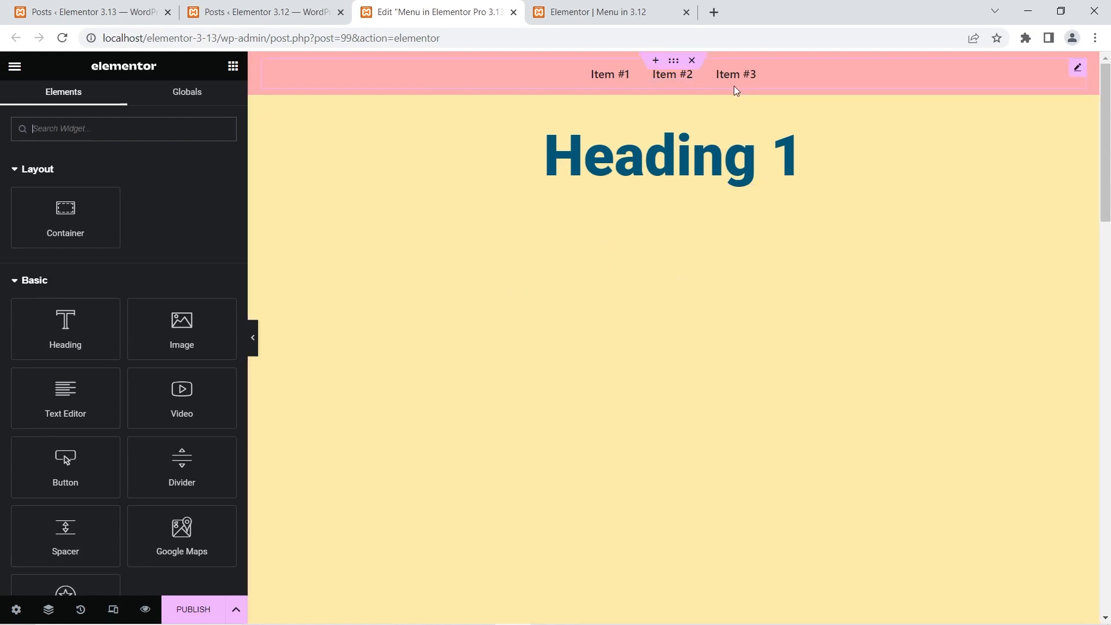
scroll(693, 254, down, 20)
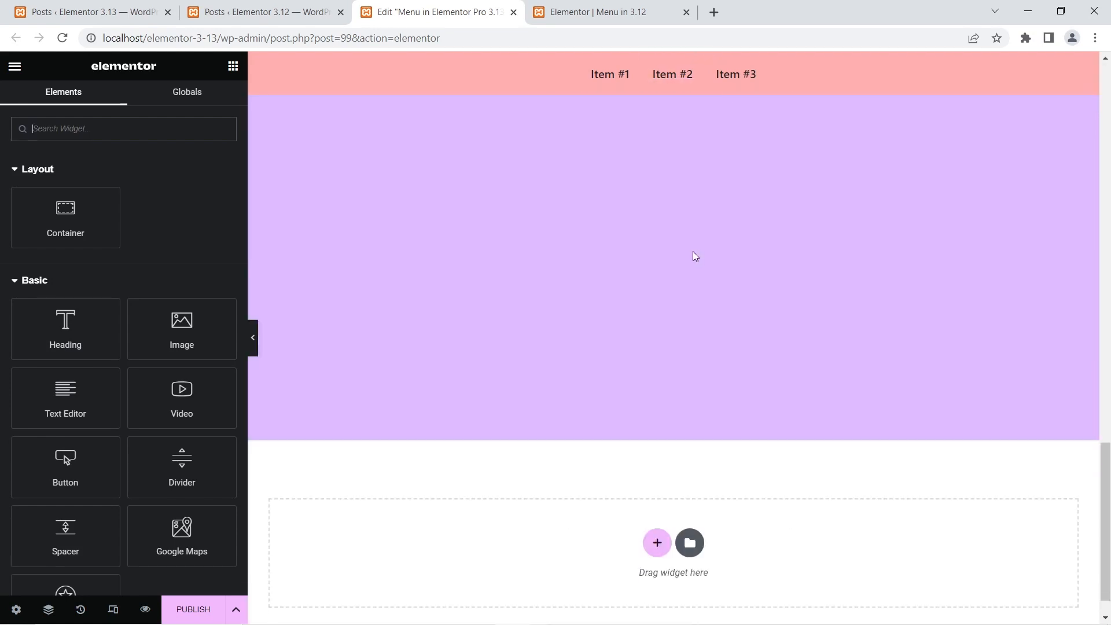
scroll(695, 257, up, 20)
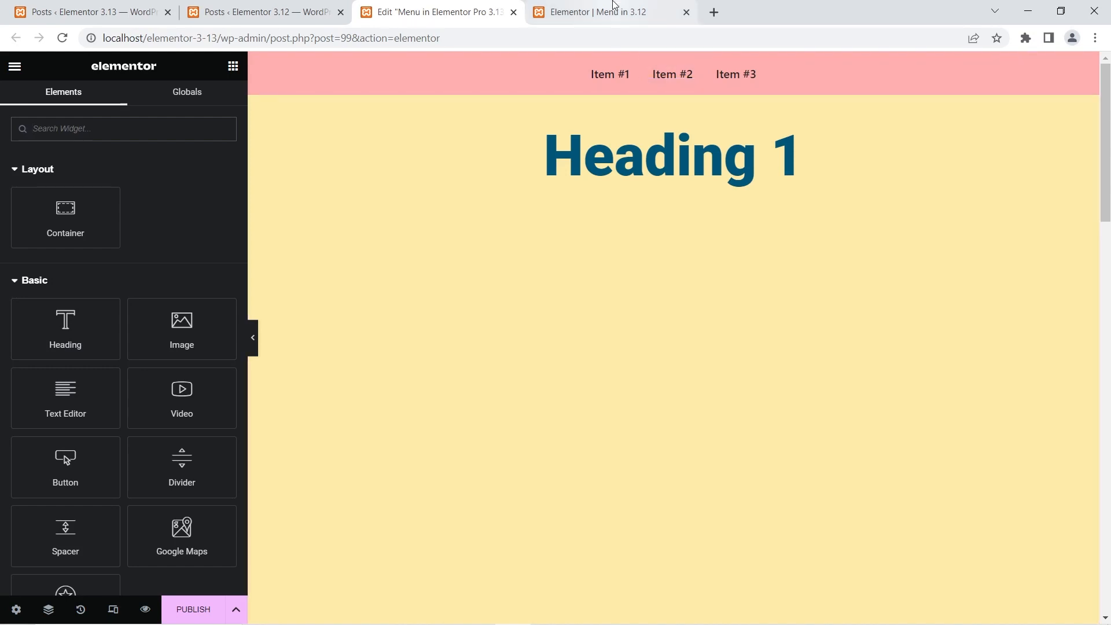
- On the Menu in 3.12 page, delete the existing menu container and add a new Menu widget in its place
mouse_move(613, 4)
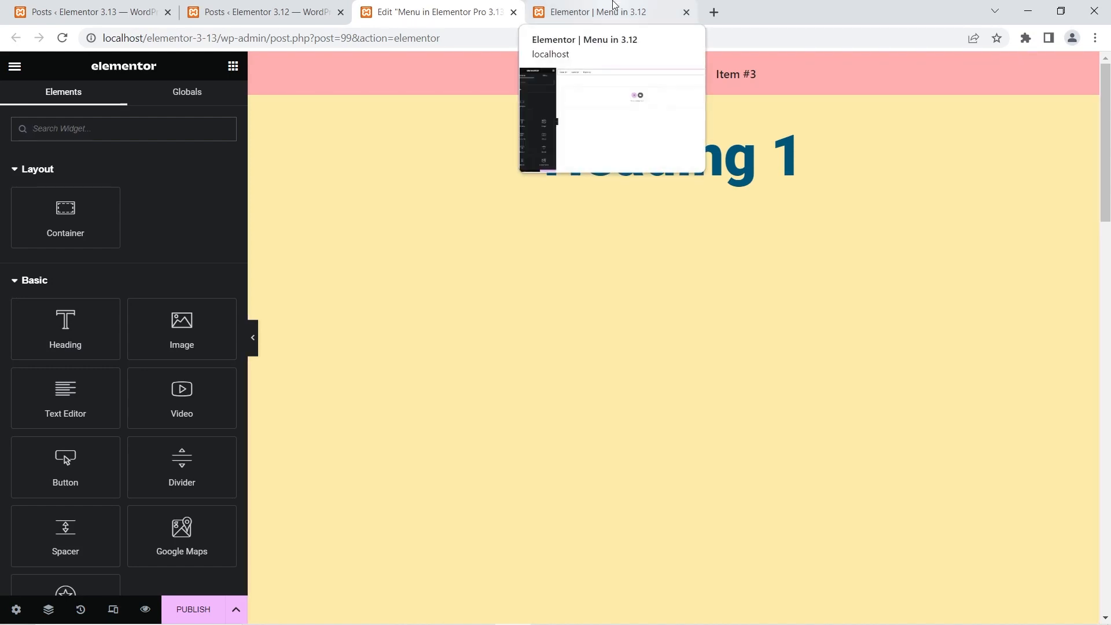
click(613, 4)
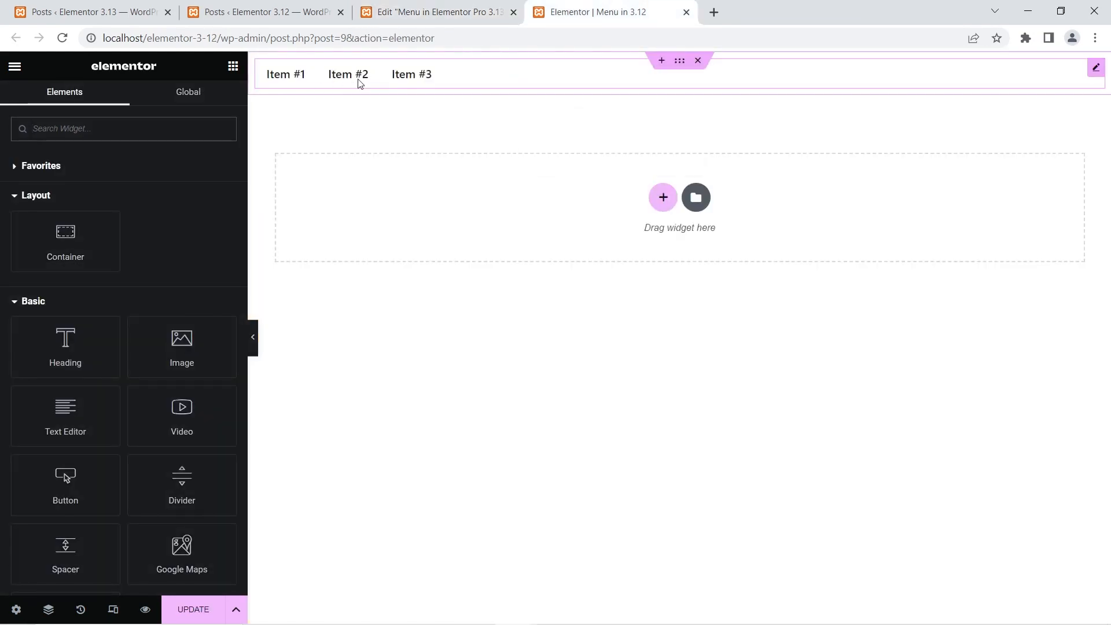
click(698, 62)
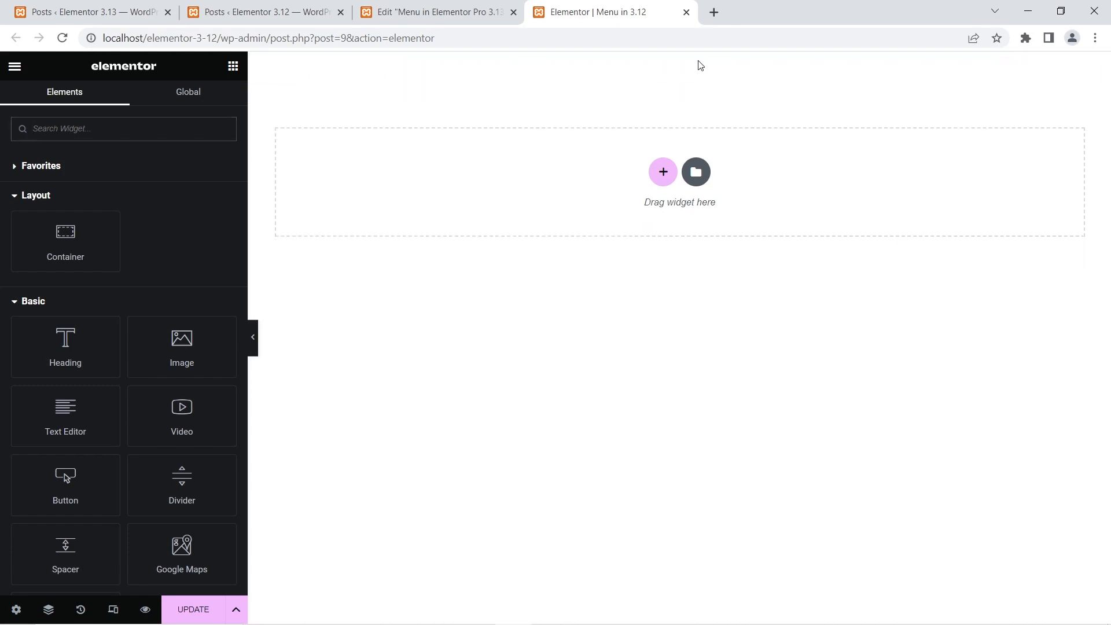
click(181, 133)
text(menu)
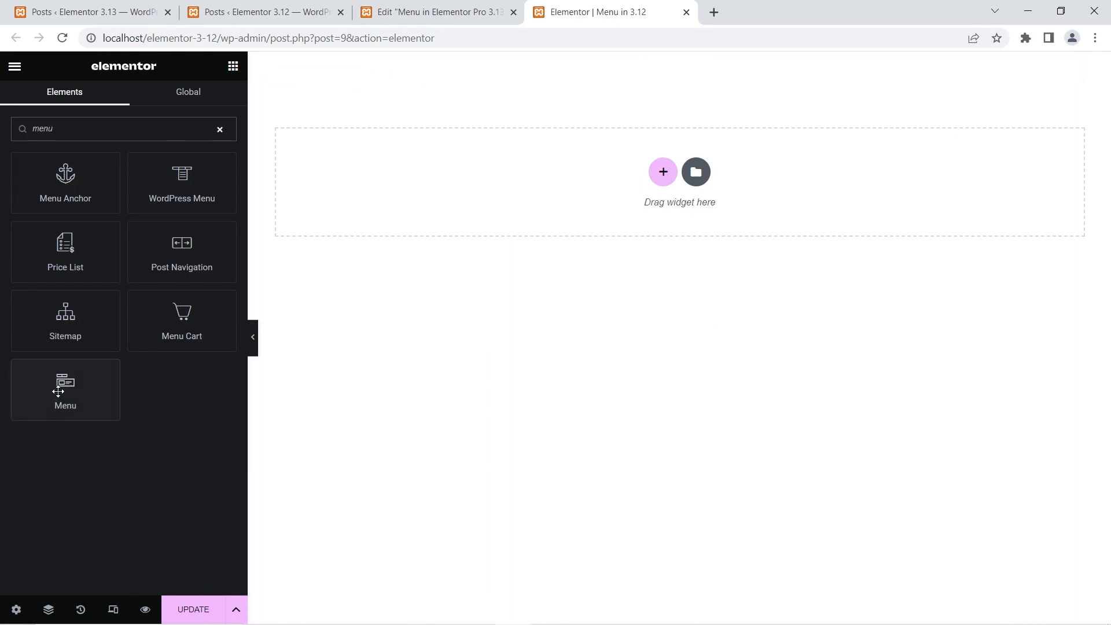
drag(60, 386, 470, 195)
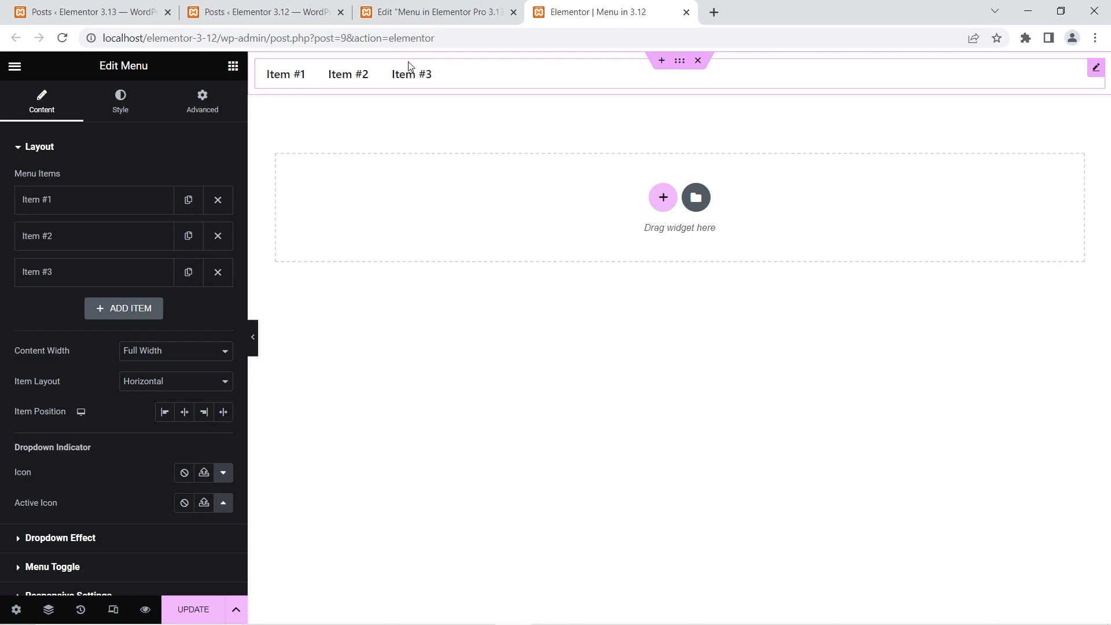
- Compare the Item #1 settings of the 3.12 and 3.13 menus, and view the icon library for the 3.13 item's icon
click(69, 207)
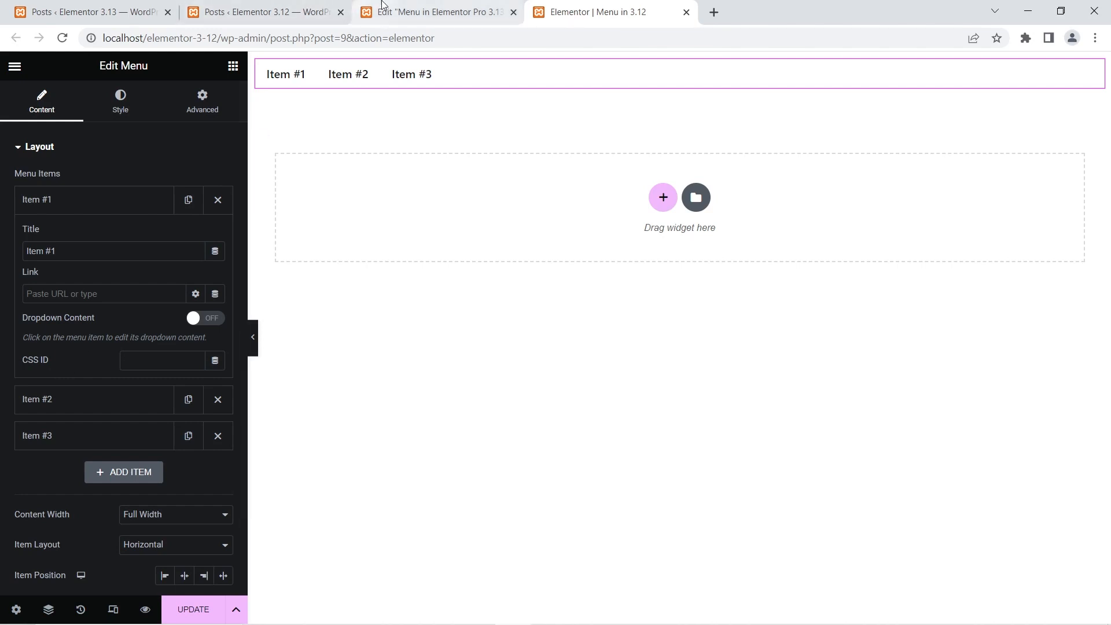
click(412, 5)
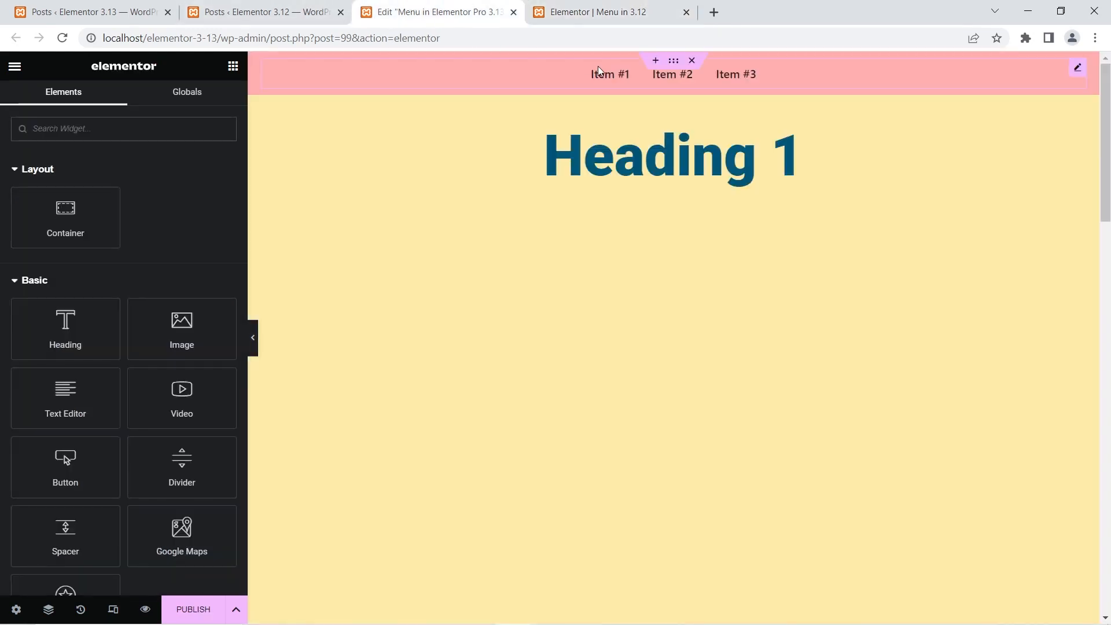
click(612, 81)
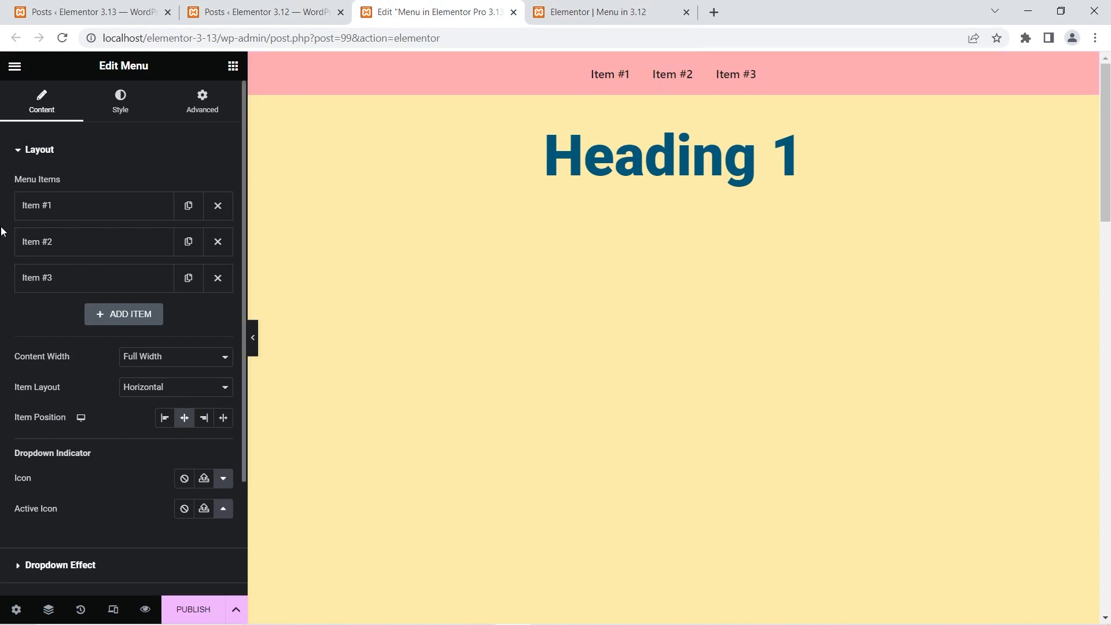
click(62, 203)
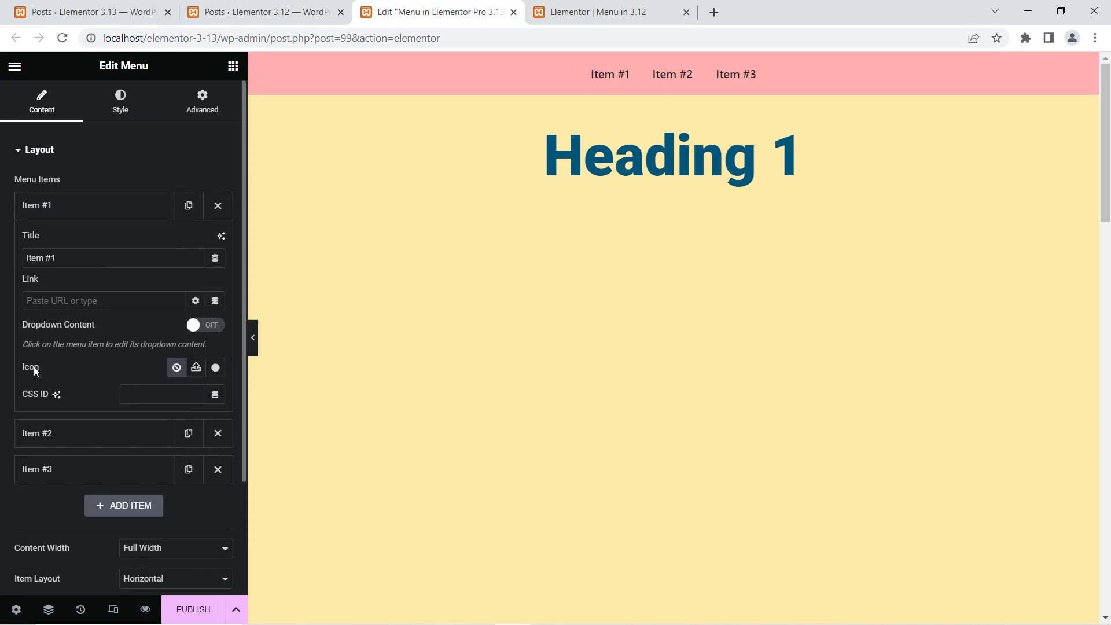
click(218, 369)
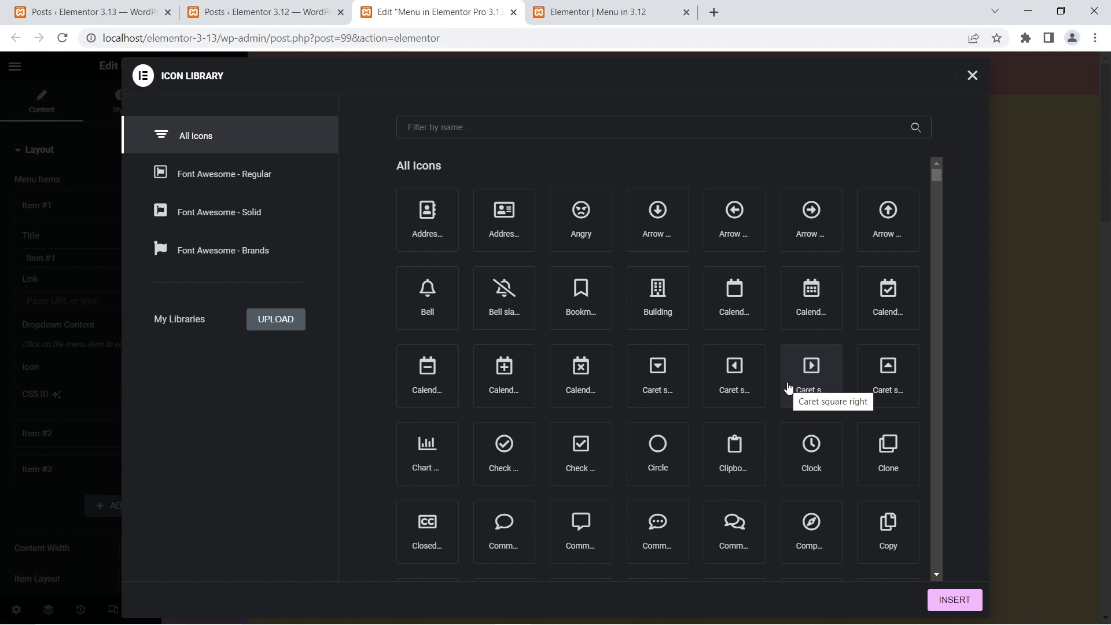
click(972, 77)
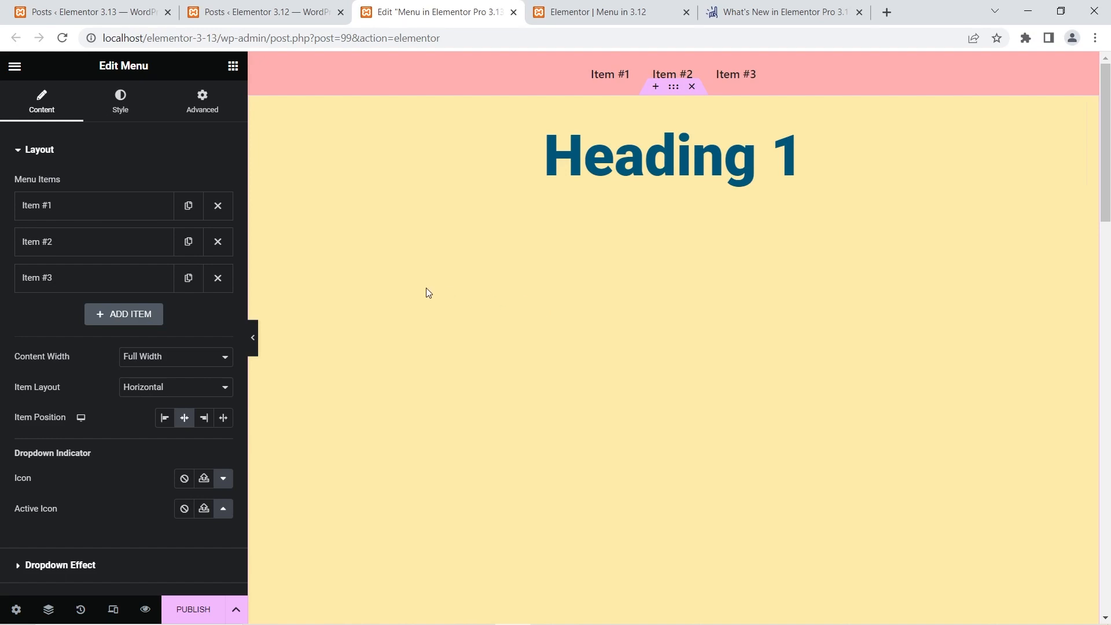
- Show the 3.13 menu's style settings and check how the menu bar behaves between the Heading 1 and Heading 2 sections
click(120, 105)
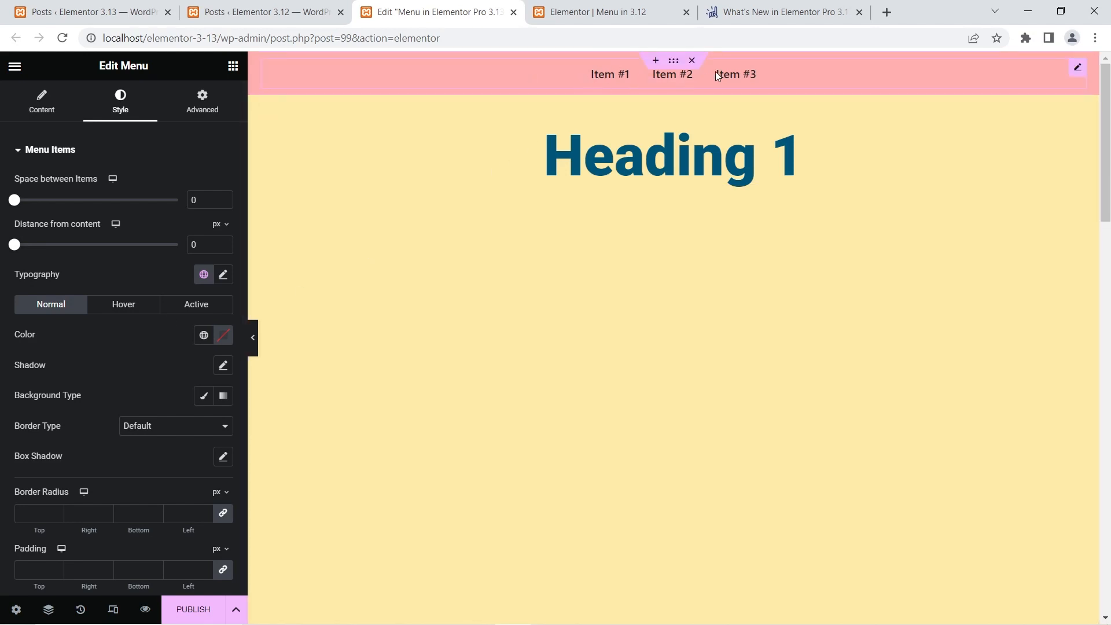
scroll(647, 174, down, 4)
scroll(647, 169, up, 4)
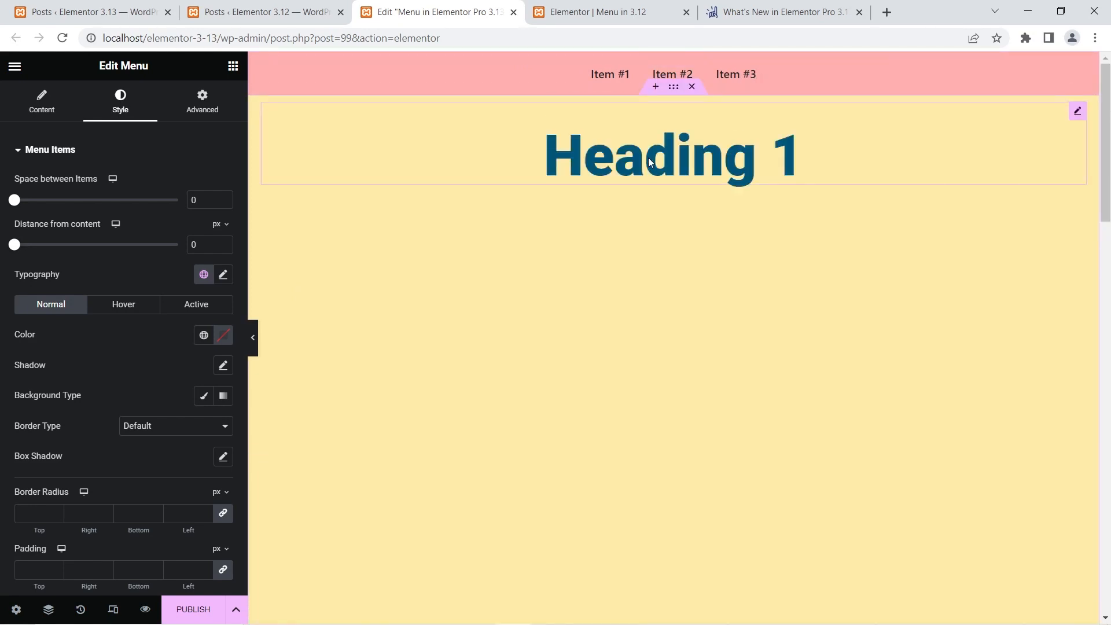
scroll(649, 158, down, 4)
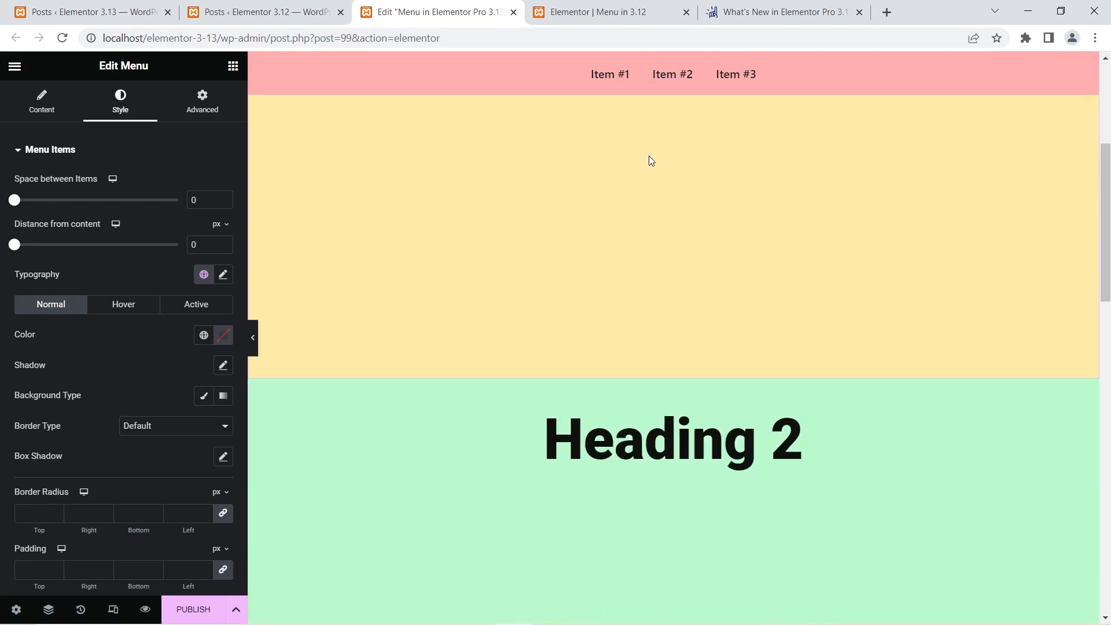
scroll(648, 155, up, 4)
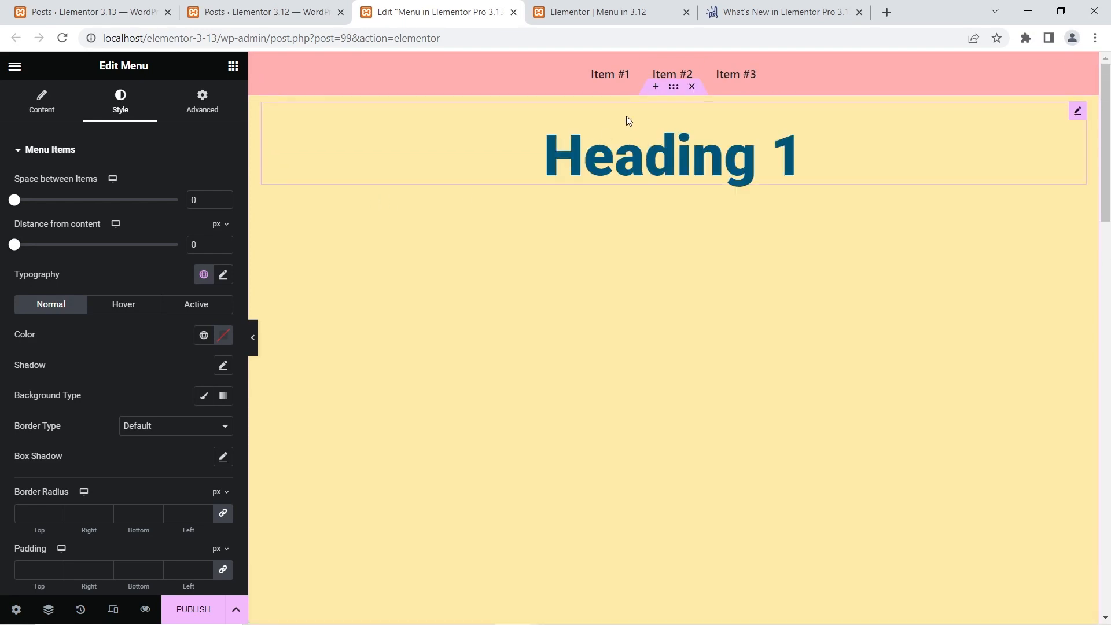
- Open the layout settings of the Heading 1 container and look through the page's three heading sections
click(674, 87)
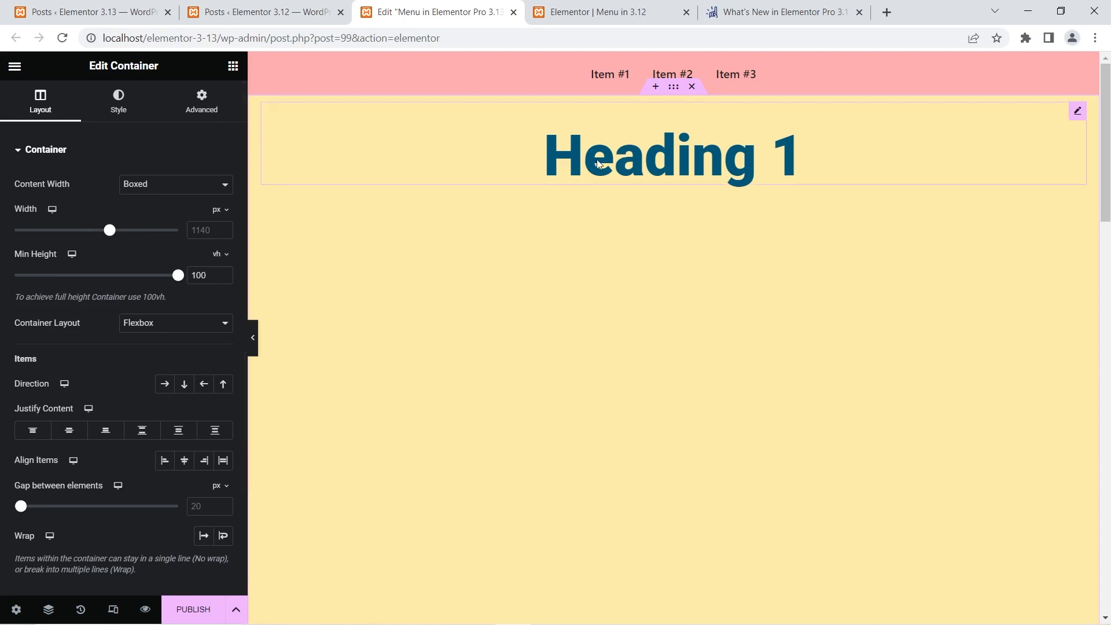
scroll(647, 252, down, 10)
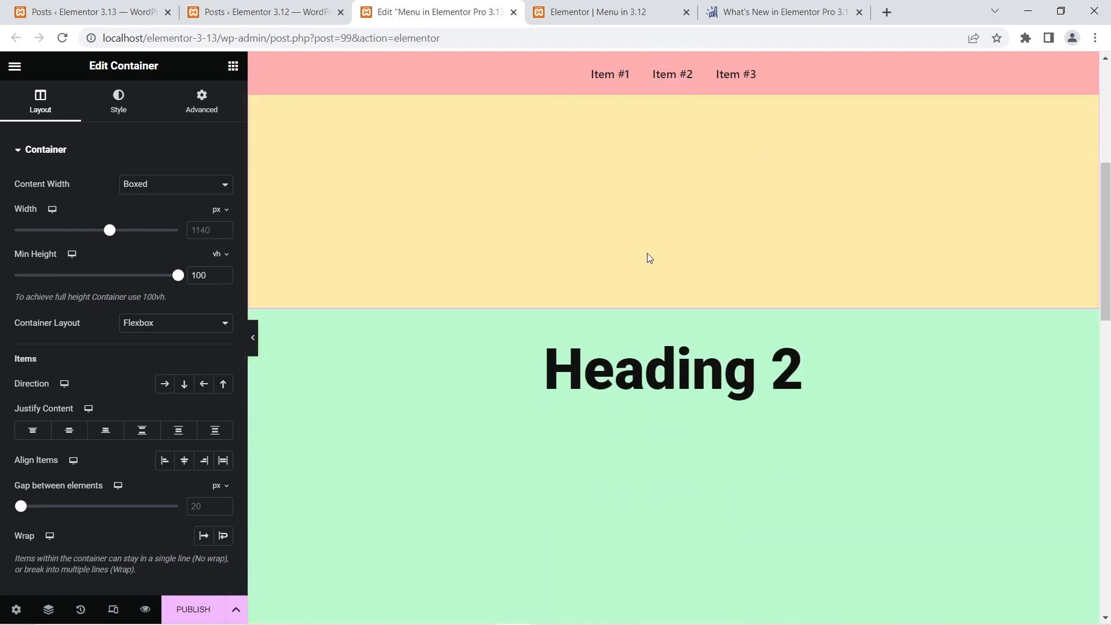
scroll(648, 246, down, 5)
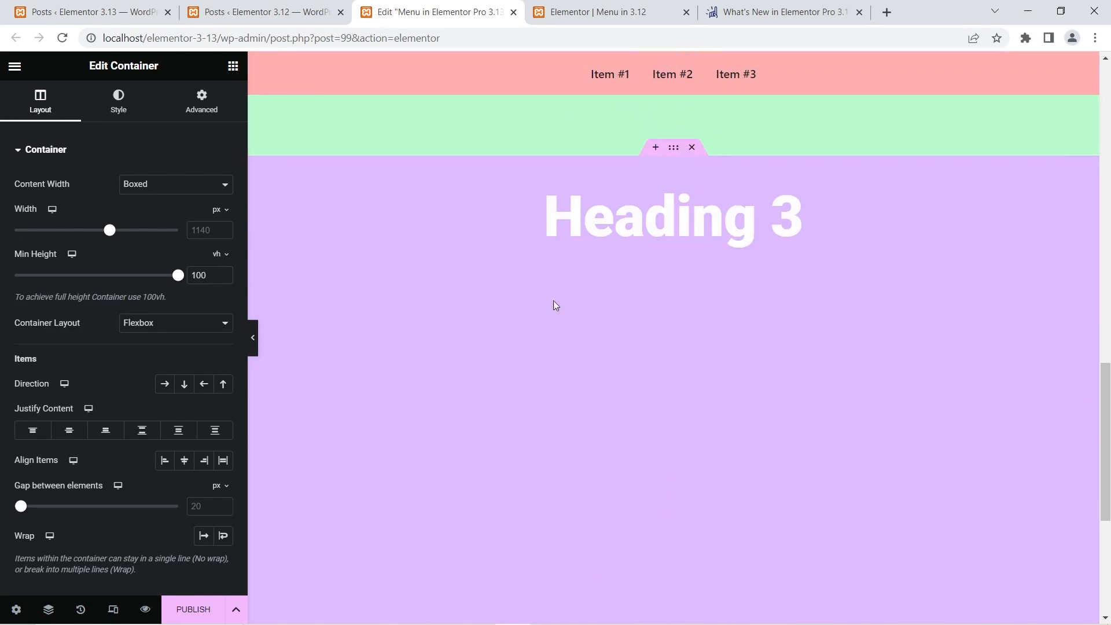
scroll(680, 218, down, 5)
scroll(681, 220, up, 15)
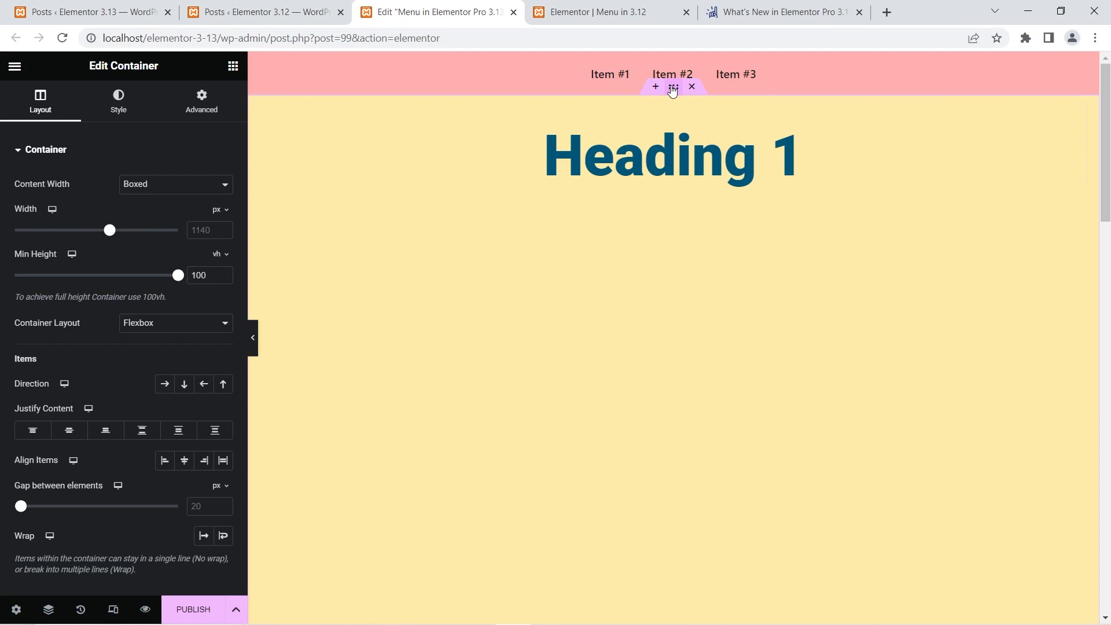
- Give the Heading 1 container the CSS ID heading-1 and copy that ID
click(218, 114)
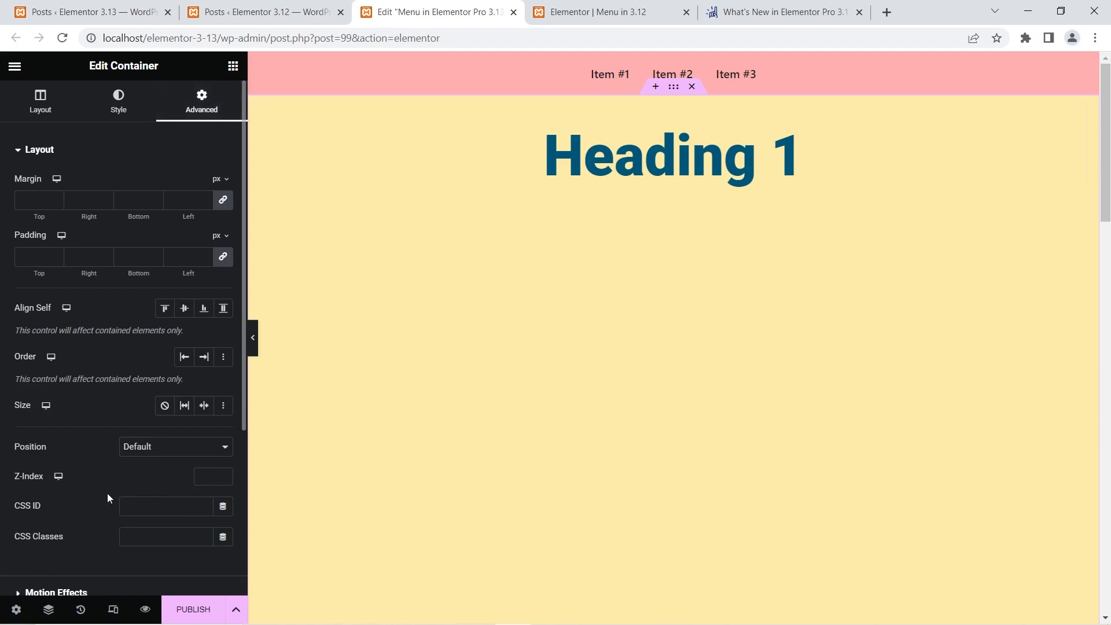
click(145, 509)
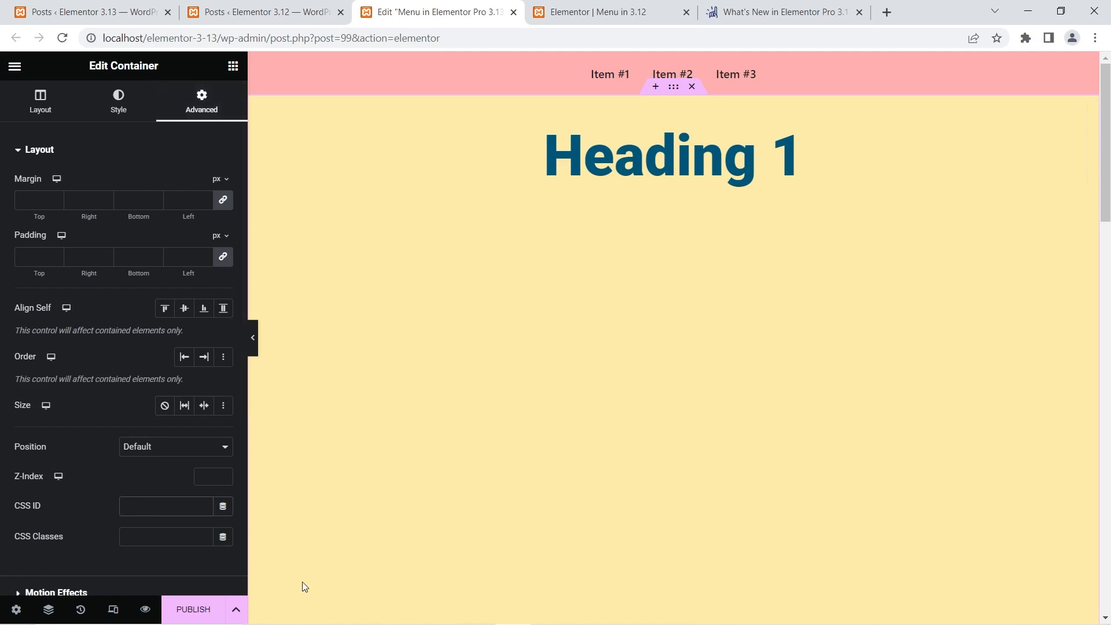
text(heading-1)
drag(180, 509, 124, 506)
key(ctrl+c)
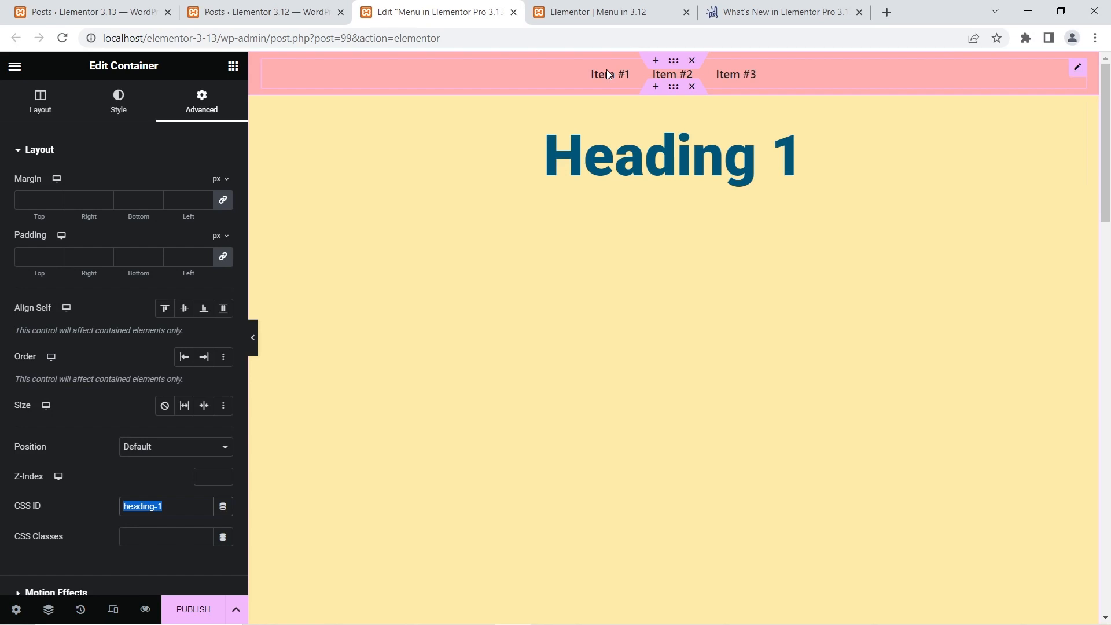
- Skim the open article on what's new in Elementor Pro 3.13, and return to the 3.13 menu page editor
click(782, 12)
scroll(754, 340, up, 8)
scroll(721, 285, down, 9)
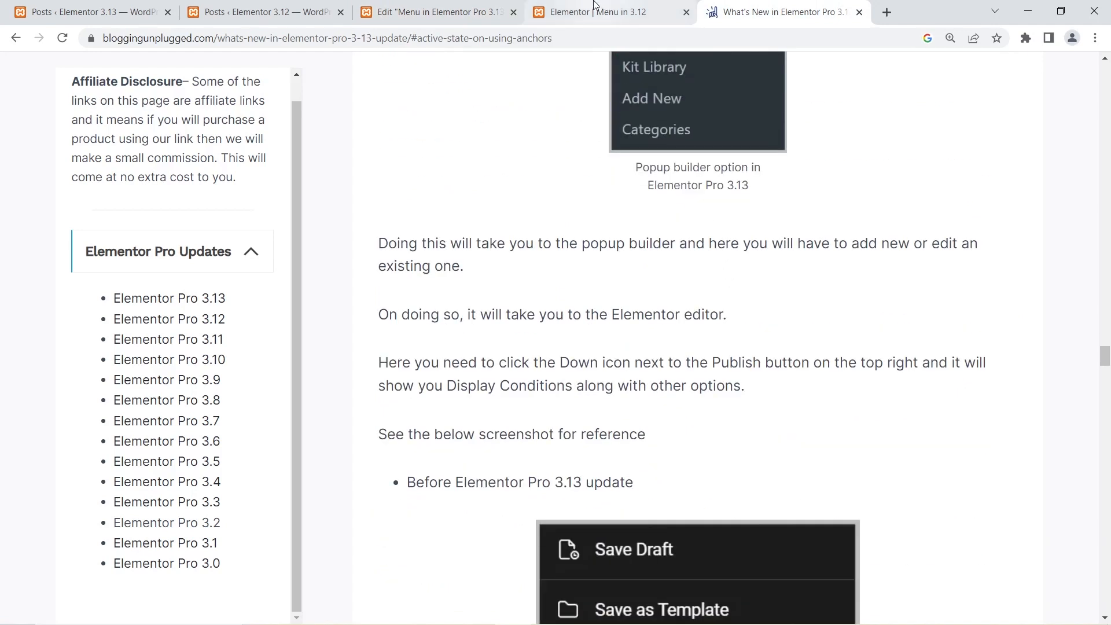
click(469, 5)
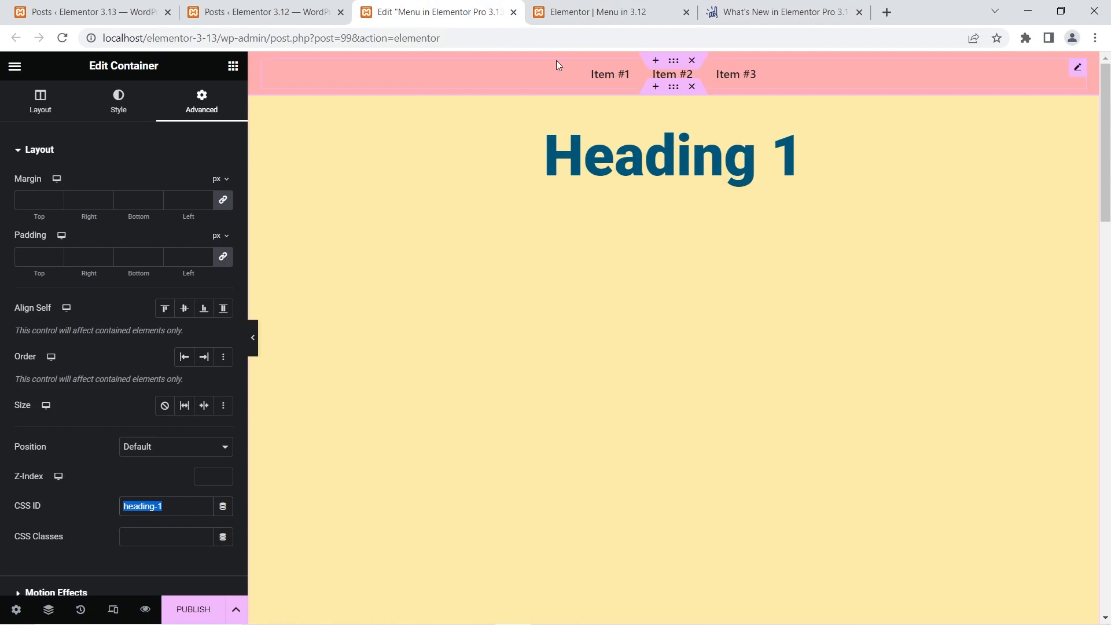
- Set the link of menu Item #1 to #heading-1, using the copied ID
click(590, 71)
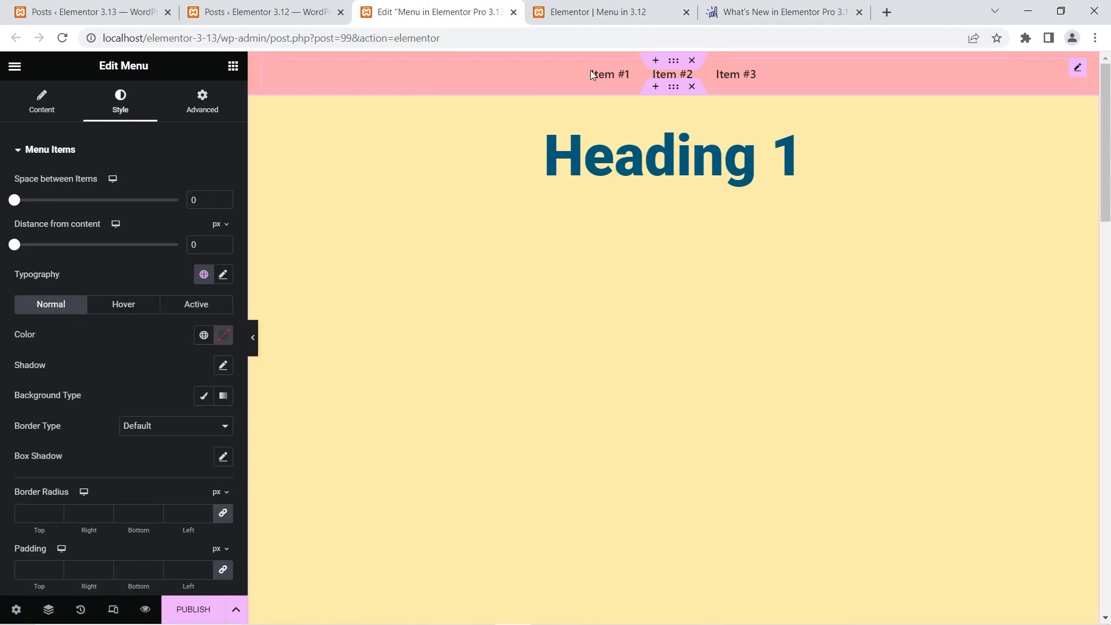
click(42, 103)
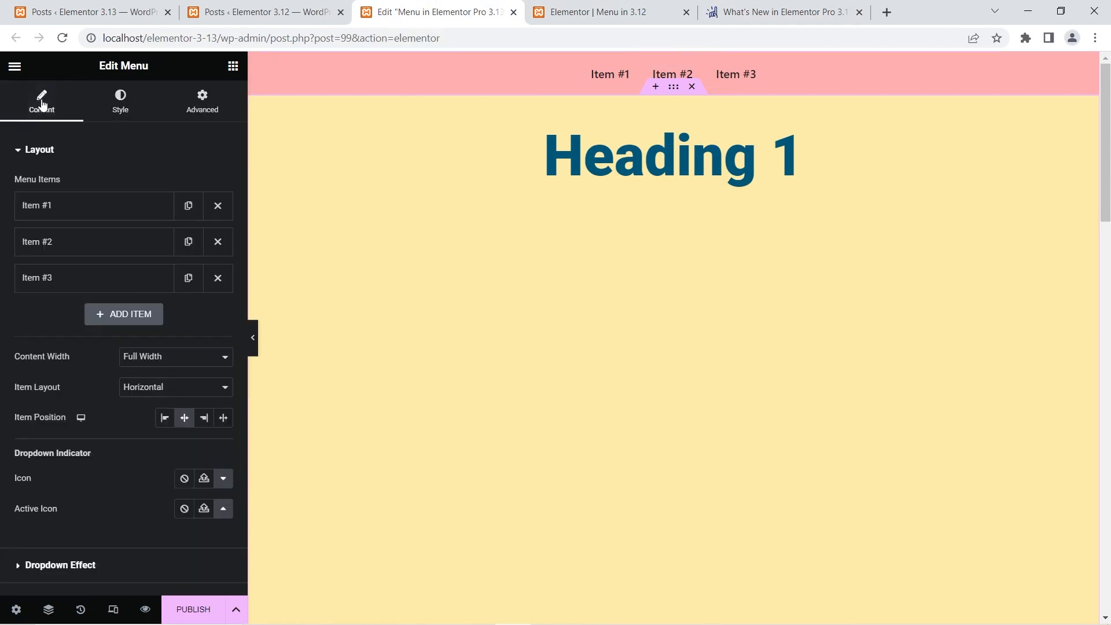
click(74, 206)
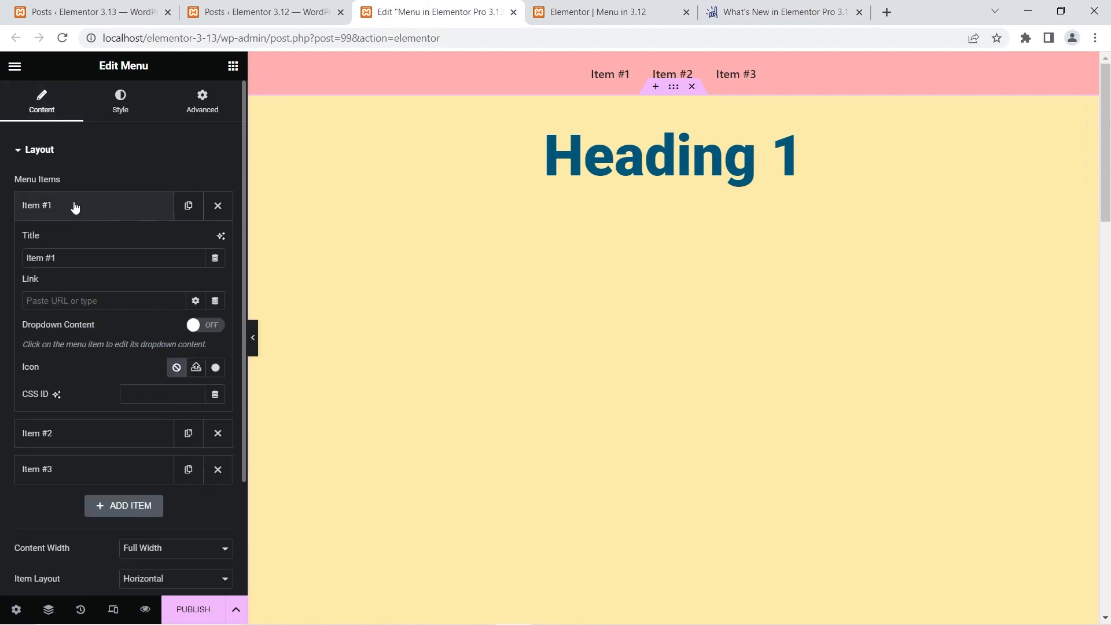
click(53, 308)
text(#)
key(ctrl+v)
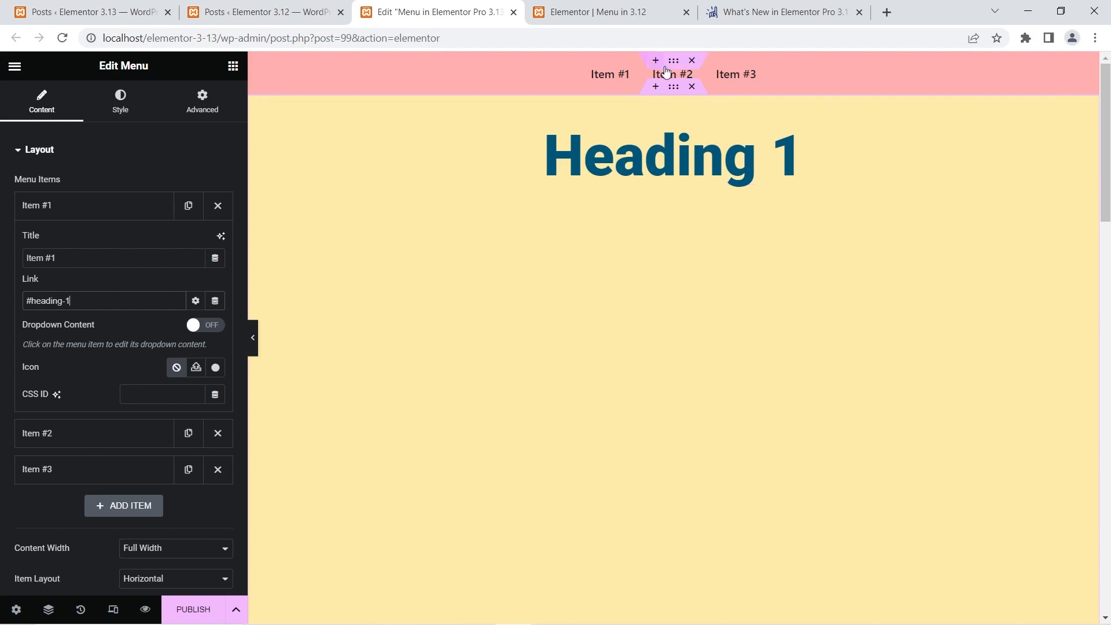
- Give the Heading 2 container the CSS ID heading-2 and copy that ID
scroll(677, 154, down, 7)
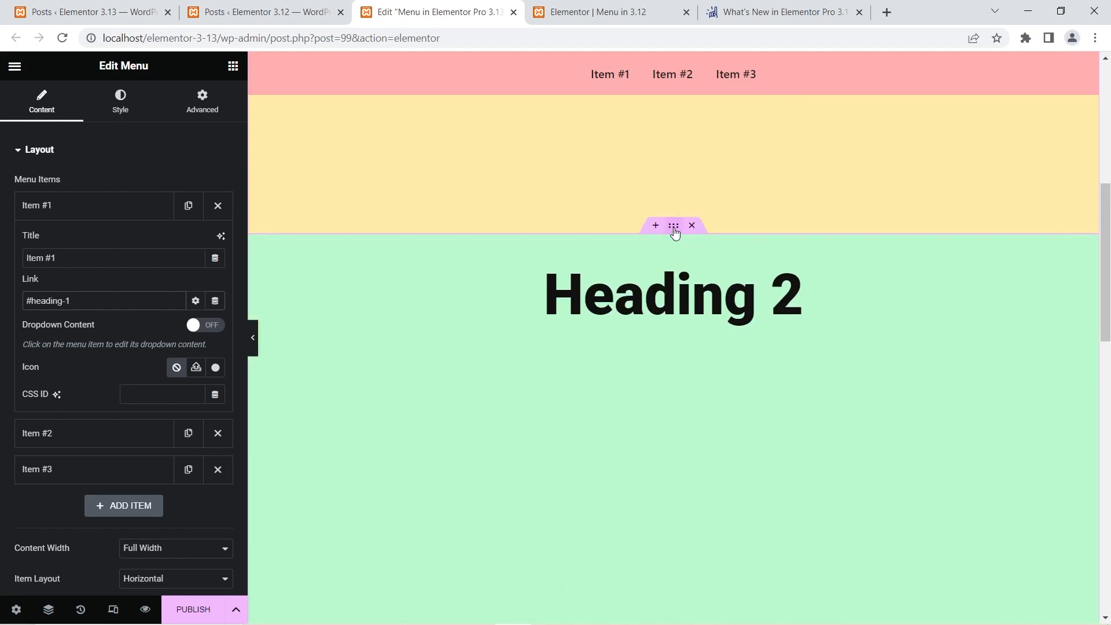
click(673, 227)
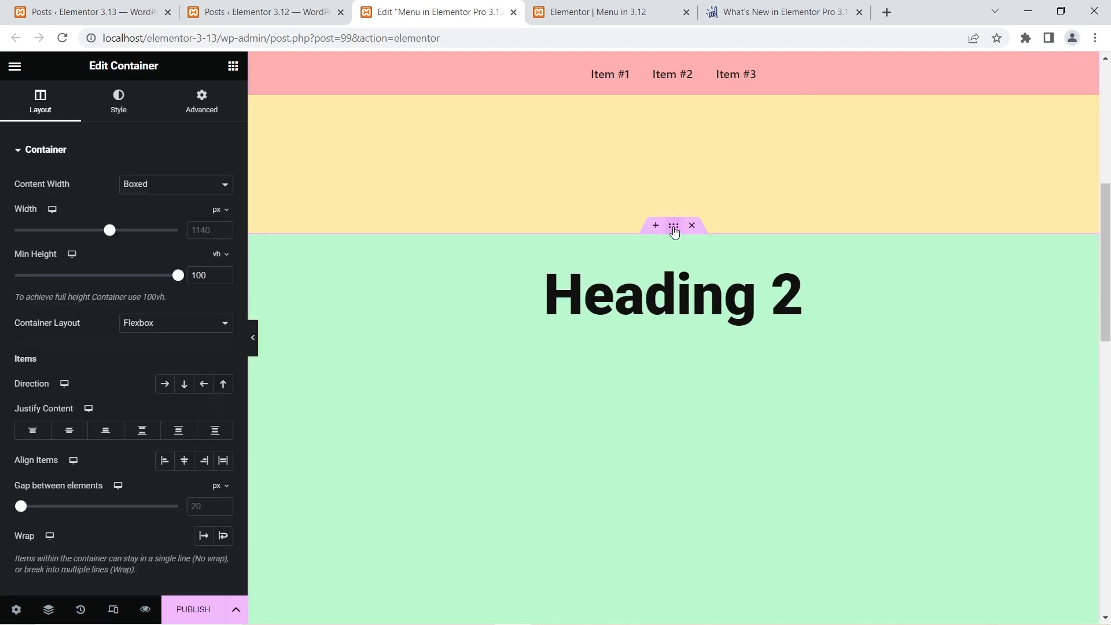
click(215, 106)
scroll(138, 302, down, 1)
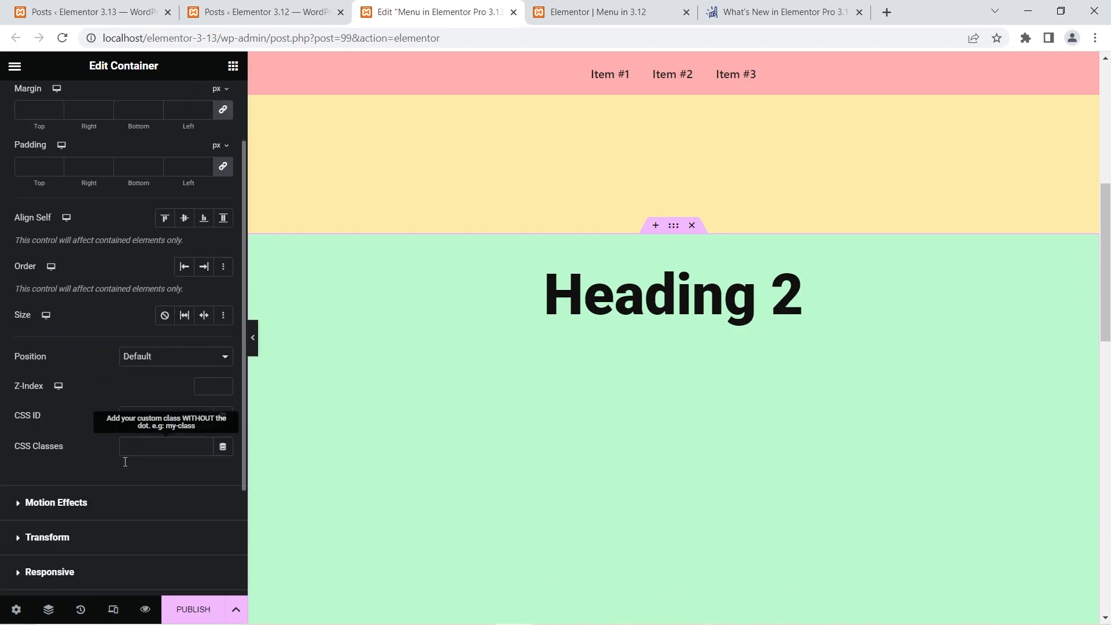
click(146, 416)
text(heading-2)
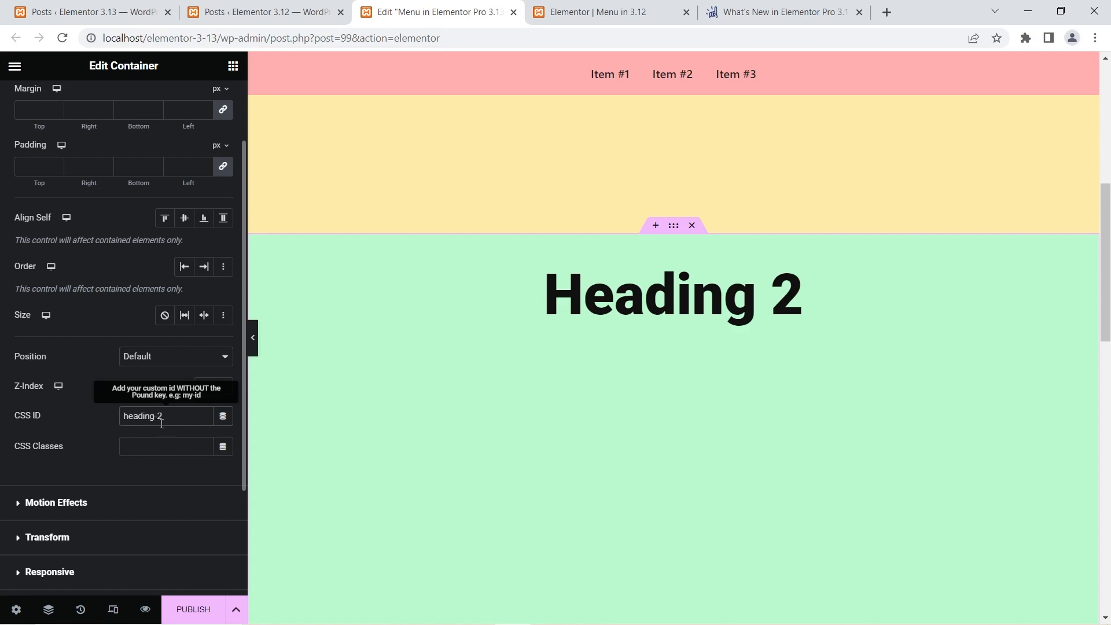
drag(163, 417, 119, 418)
key(ctrl+c)
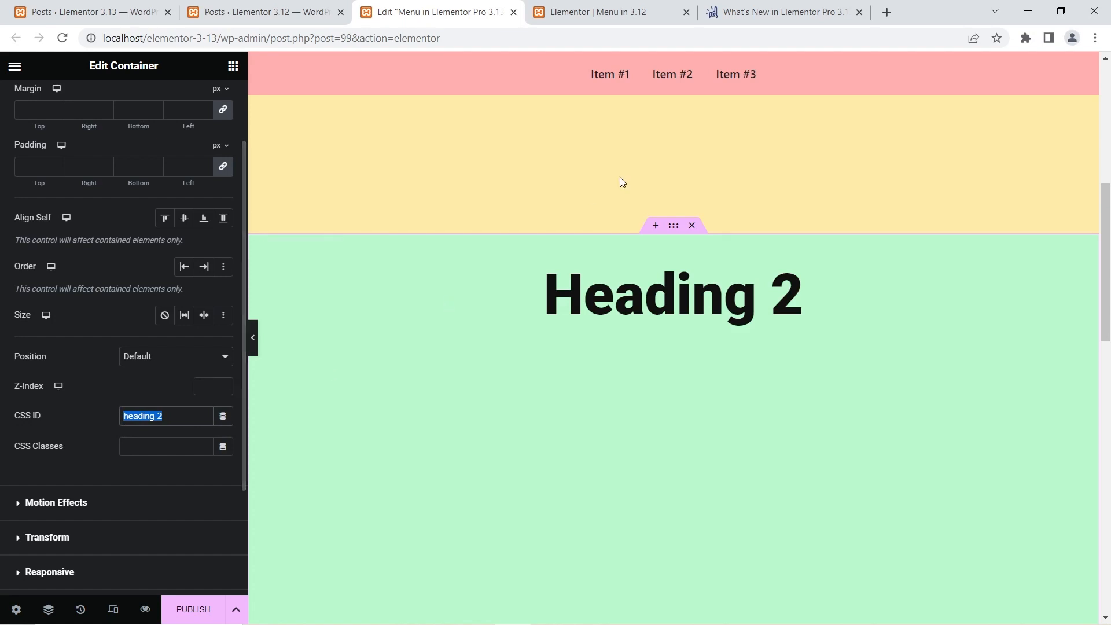
- Set the link of menu Item #2 to #heading-2, using the copied ID
click(670, 75)
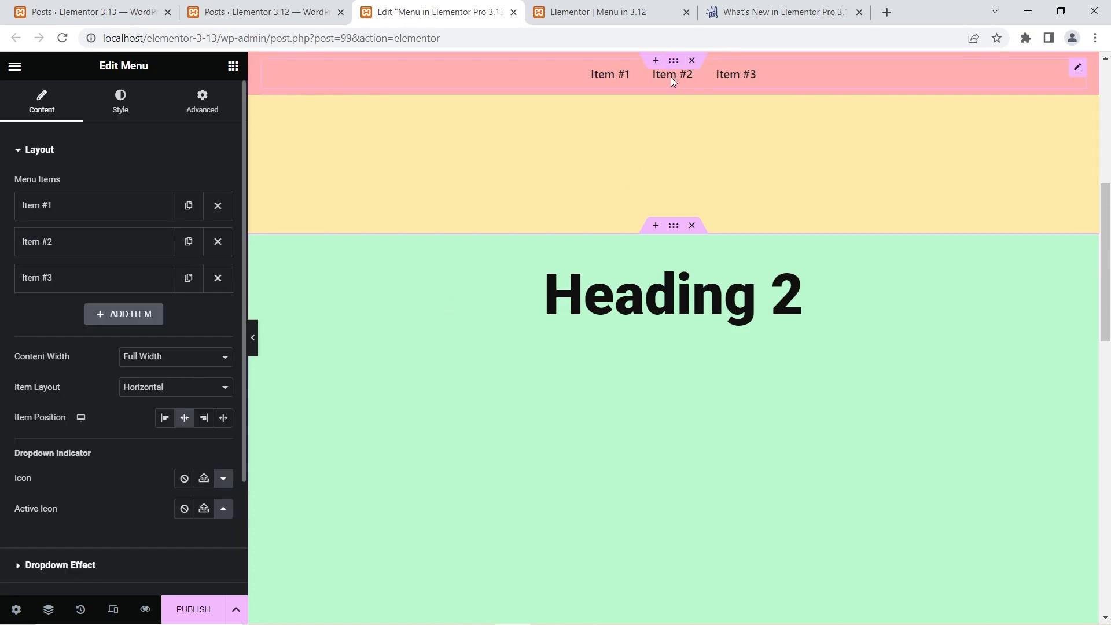
click(119, 252)
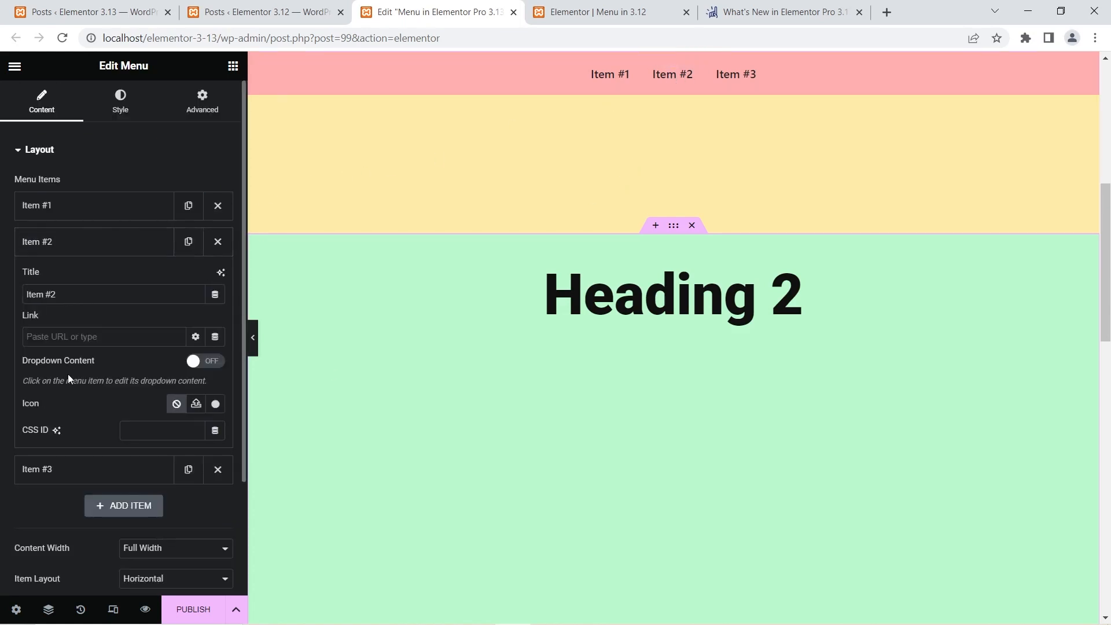
click(67, 338)
text(#)
key(ctrl+v)
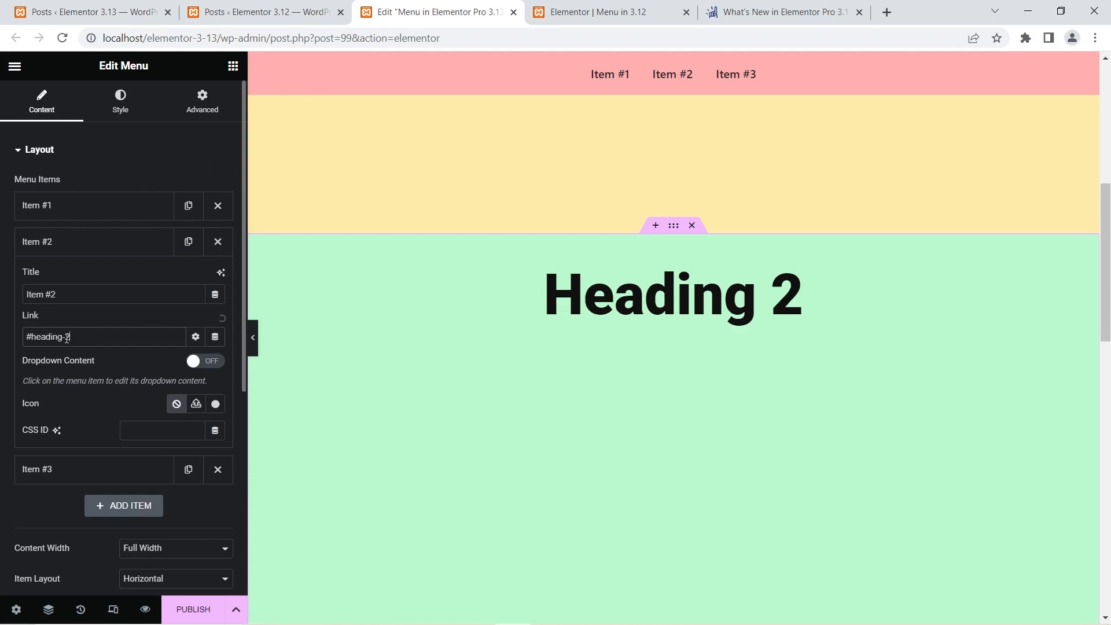
- Give the Heading 3 container the CSS ID heading-3 and copy that ID
scroll(650, 391, down, 5)
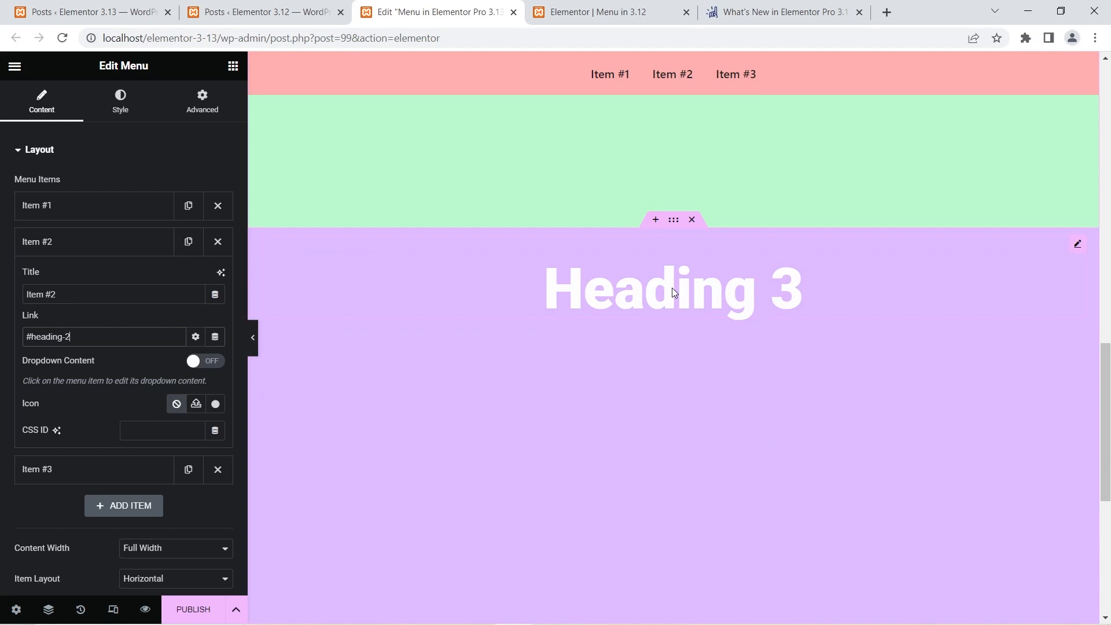
click(672, 287)
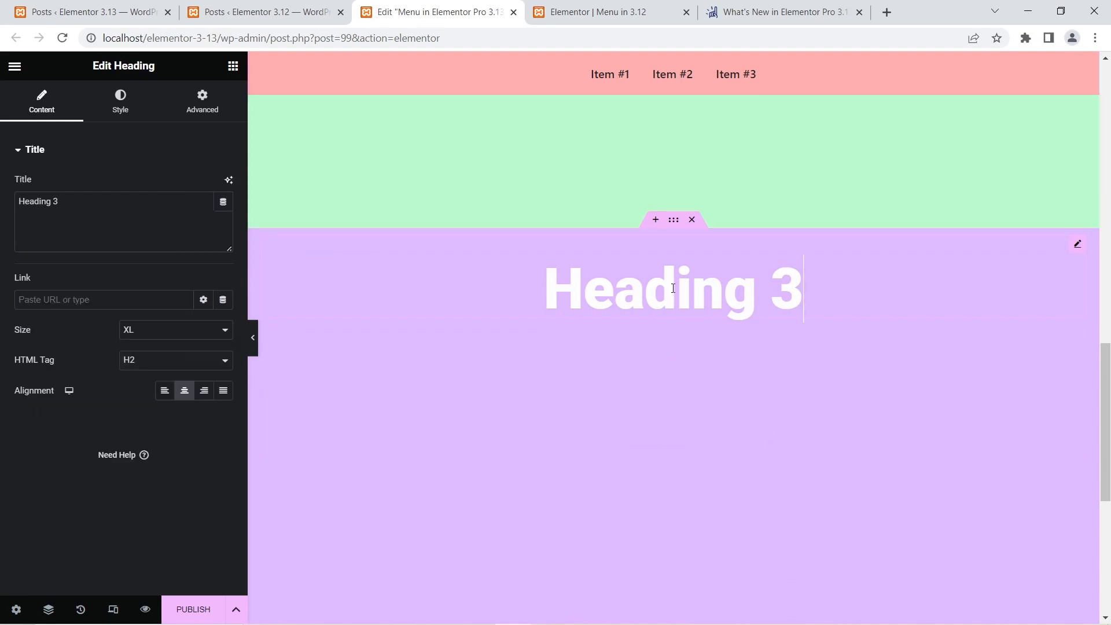
click(675, 221)
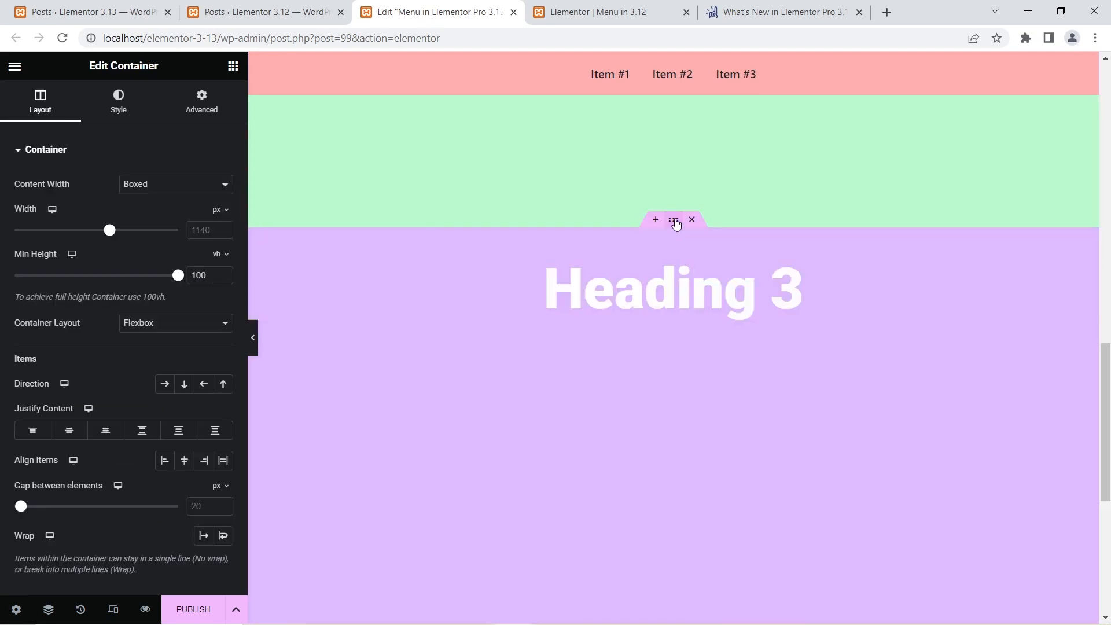
click(212, 103)
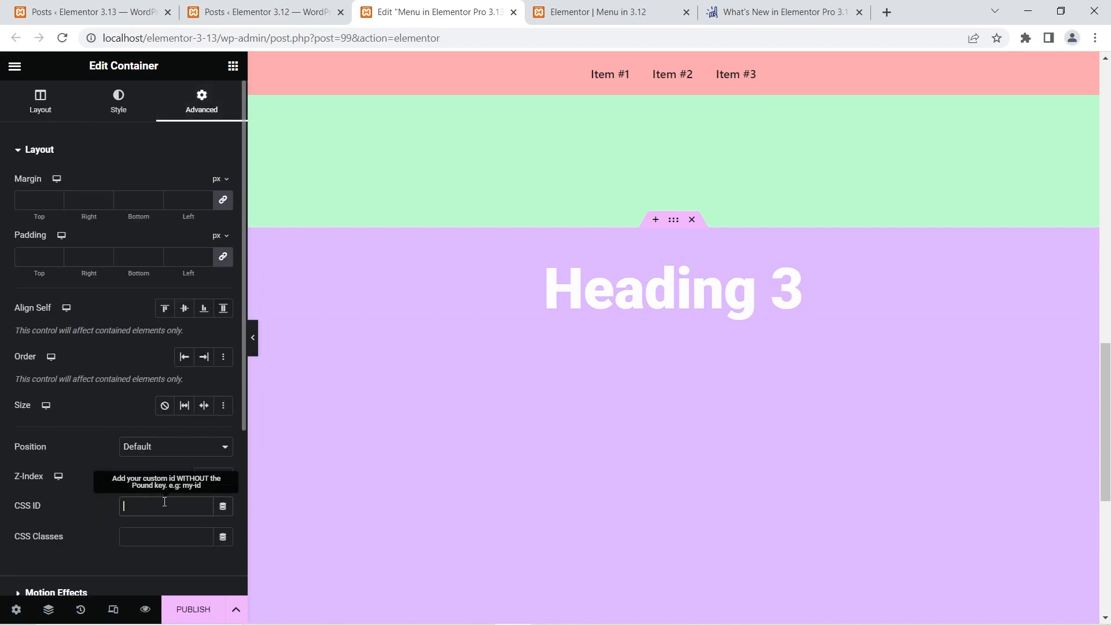
text(heading-3)
drag(167, 503, 126, 503)
key(ctrl+c)
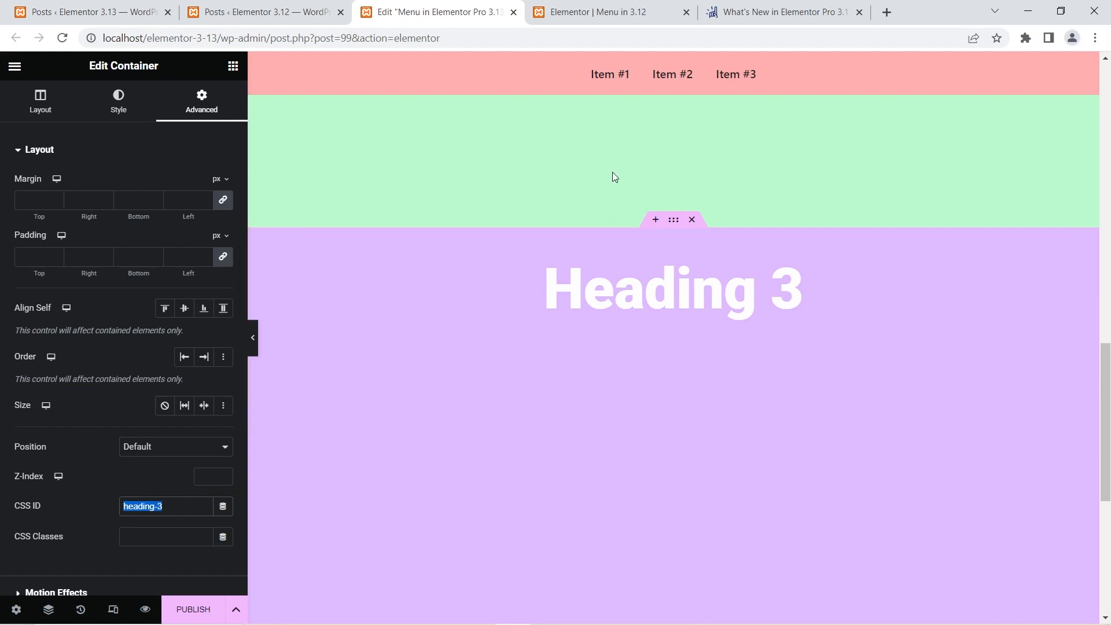
- Set the link of menu Item #3 to #heading-3, using the copied ID
click(615, 81)
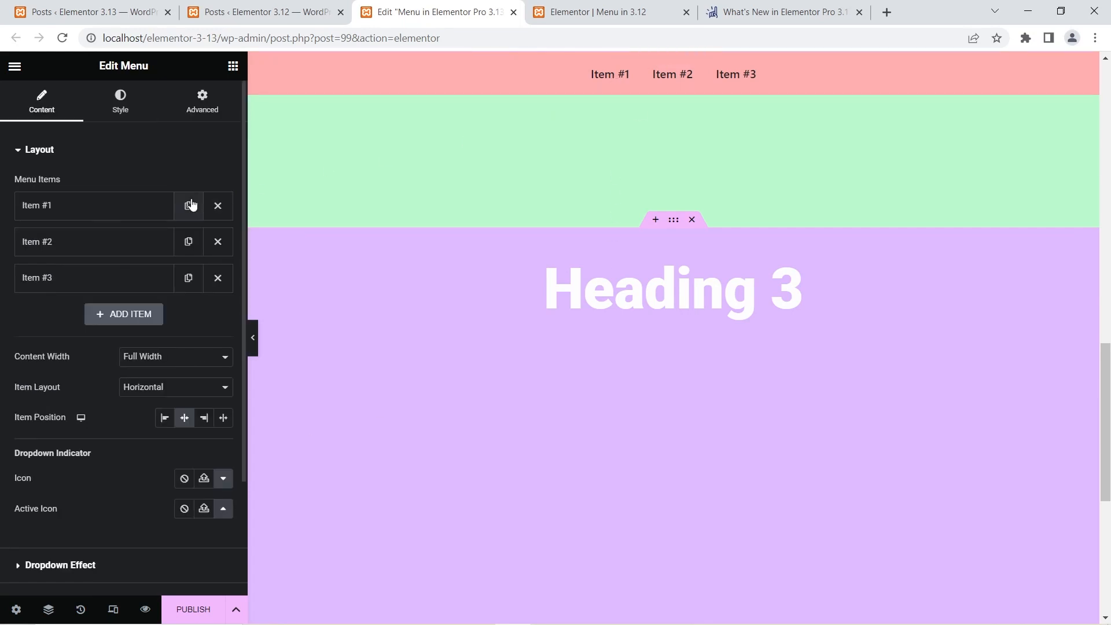
click(104, 276)
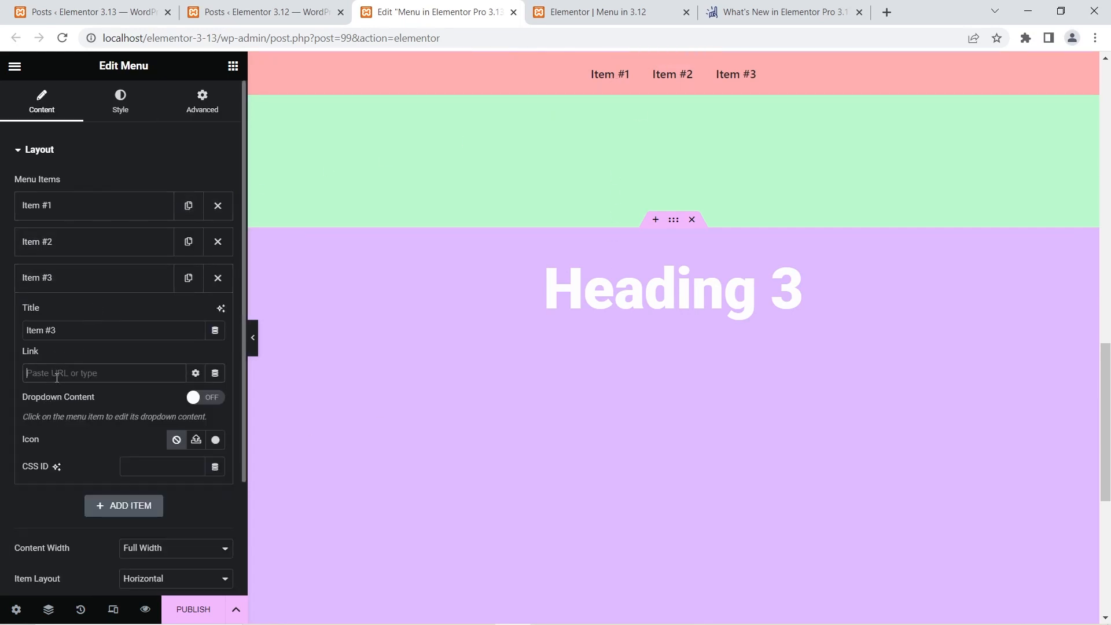
text(#)
key(ctrl+v)
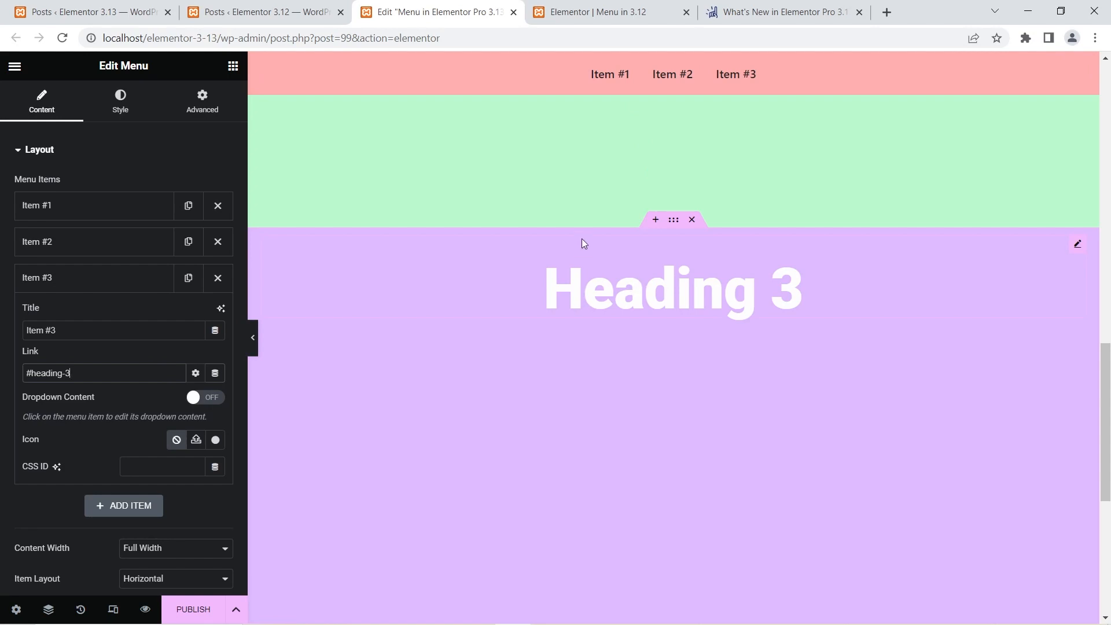
- Test the Item #2 menu link and check the menu bar across the Heading 1, Heading 2 and Heading 3 sections
scroll(582, 238, up, 15)
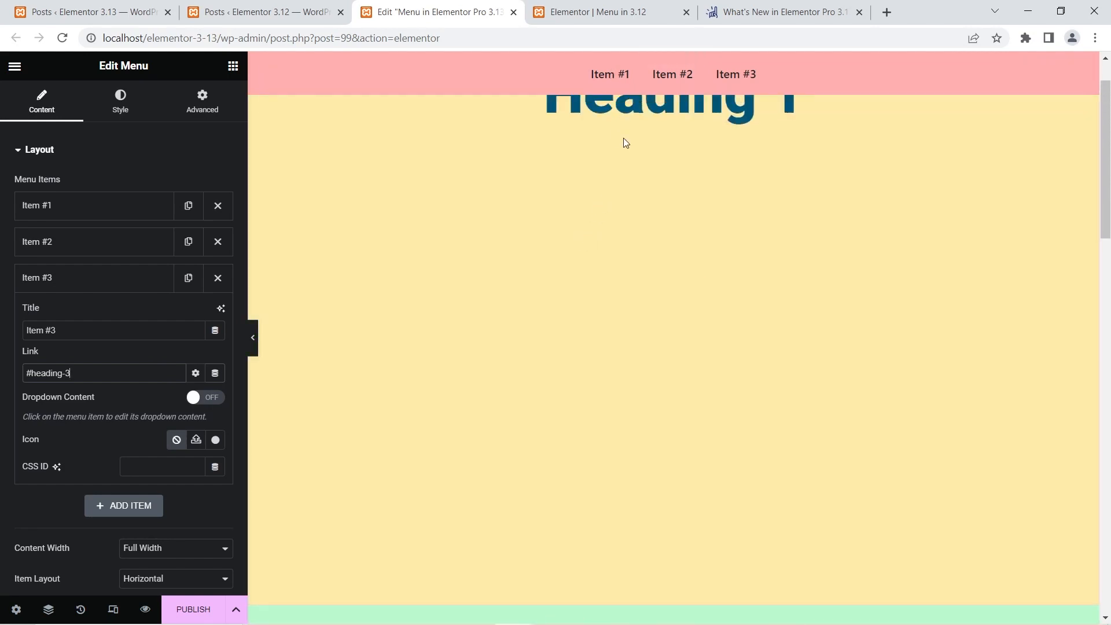
scroll(623, 139, up, 1)
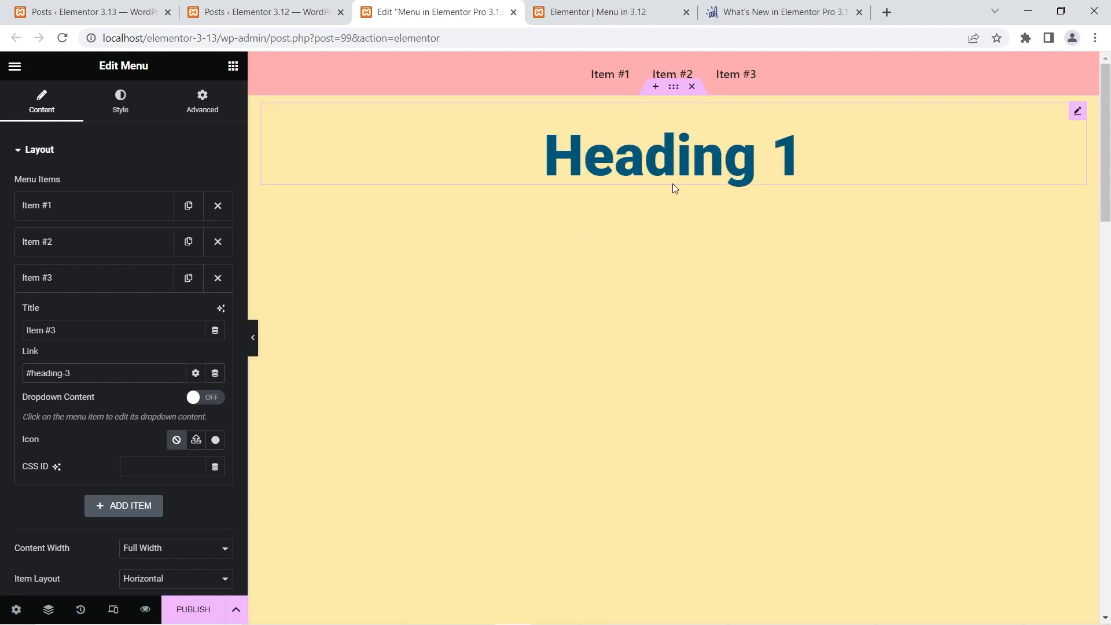
click(672, 76)
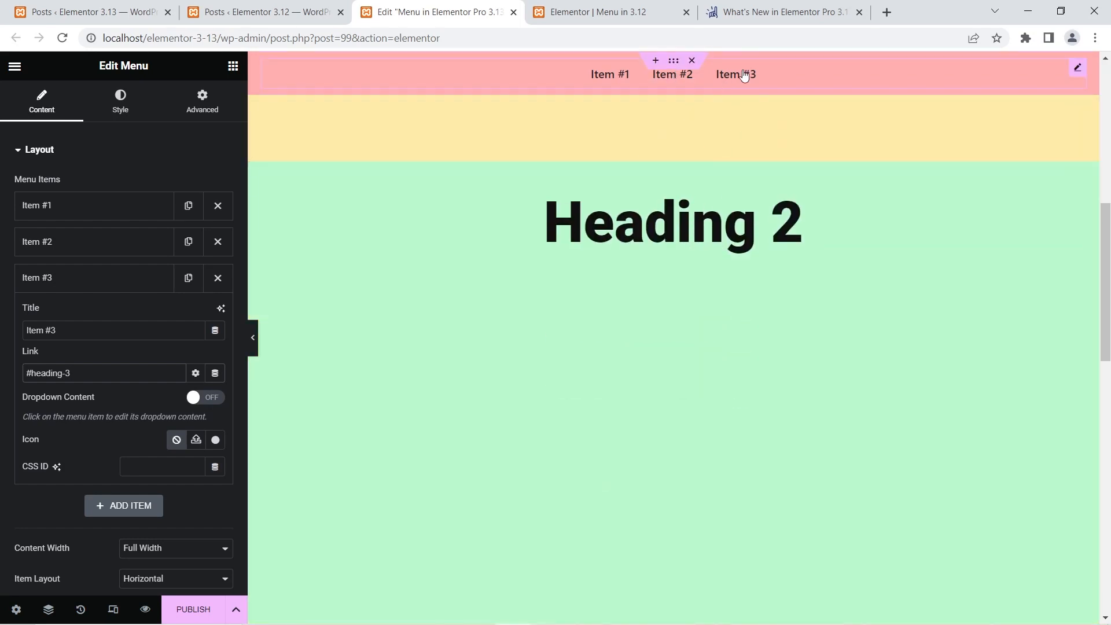
scroll(730, 243, down, 3)
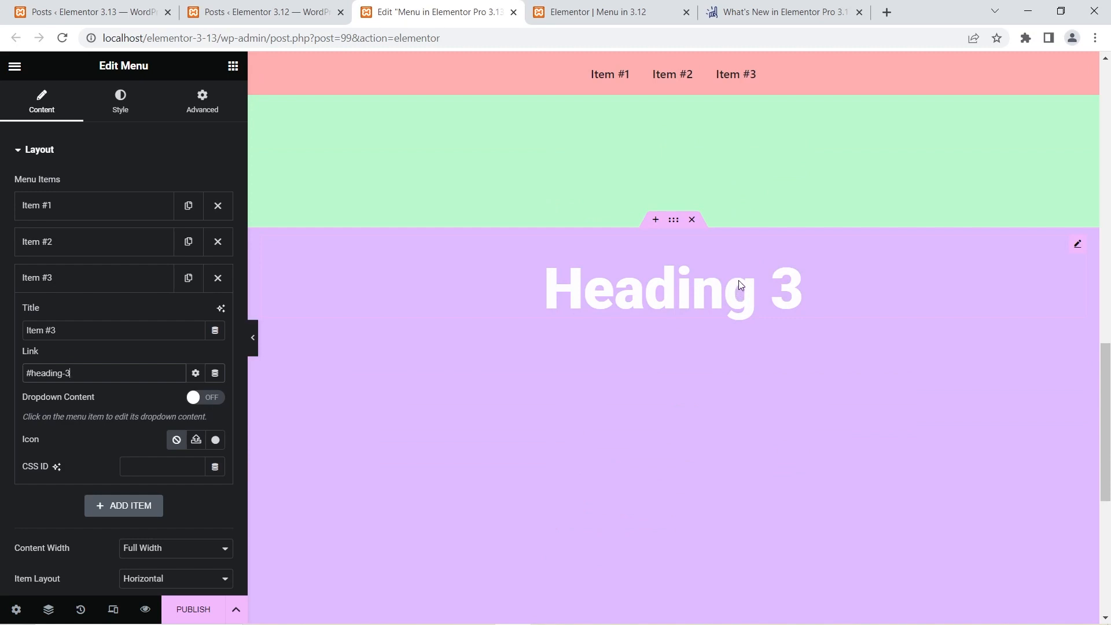
scroll(740, 279, up, 10)
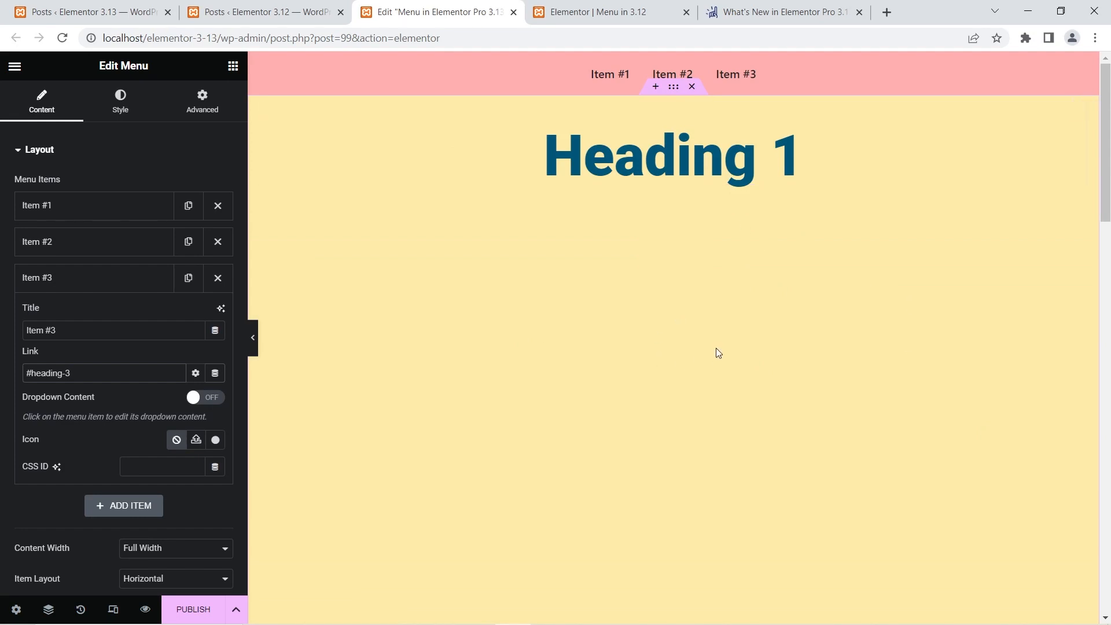
scroll(724, 341, down, 8)
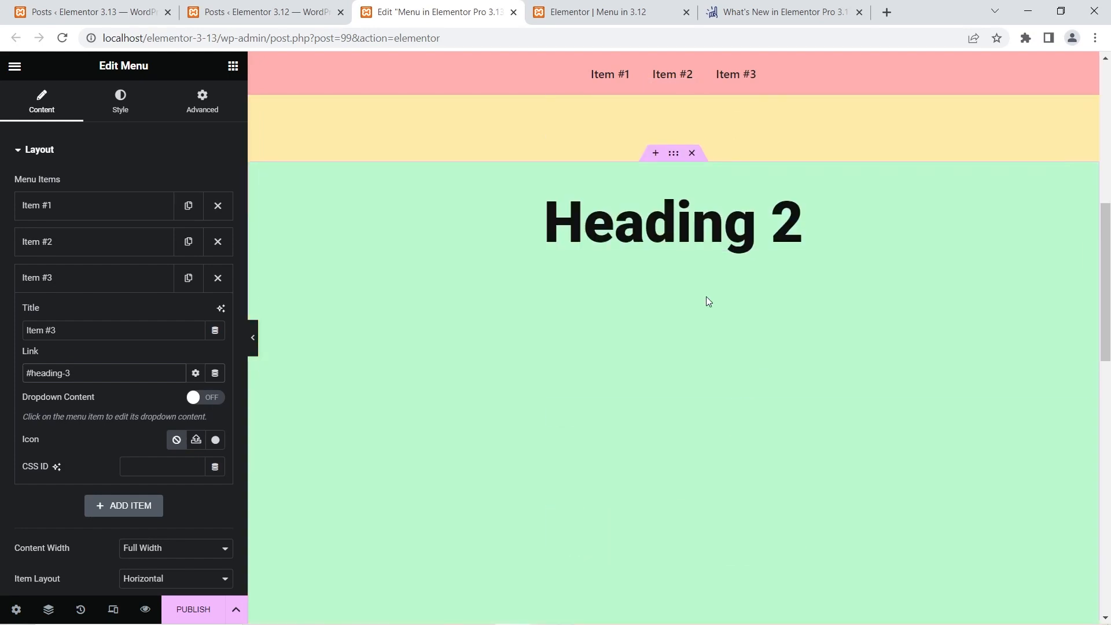
scroll(706, 295, down, 4)
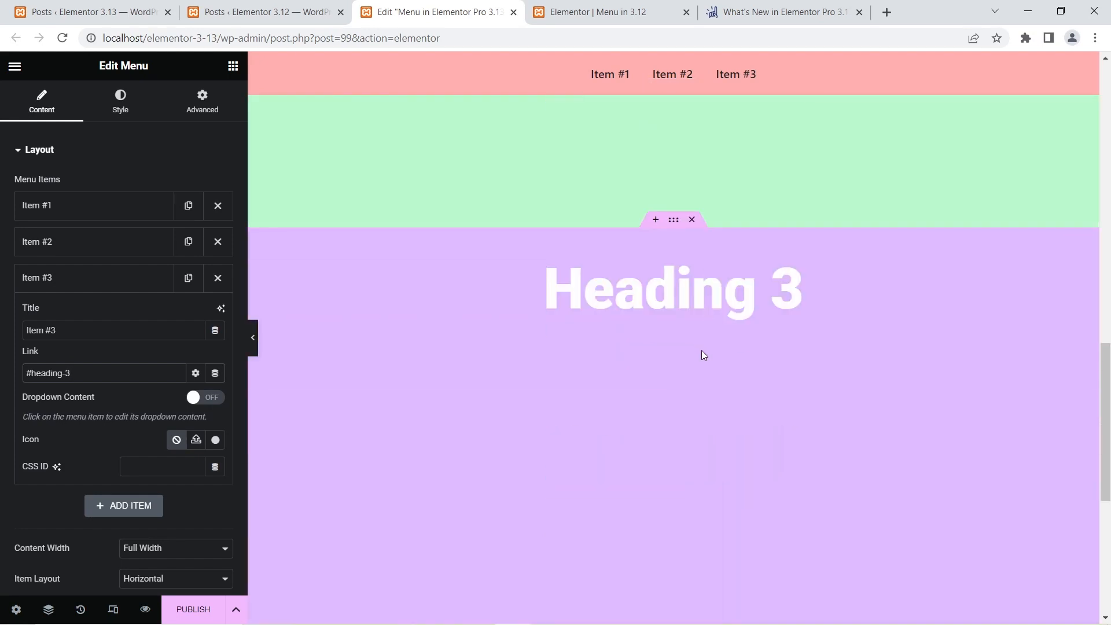
scroll(701, 349, up, 5)
scroll(704, 342, up, 7)
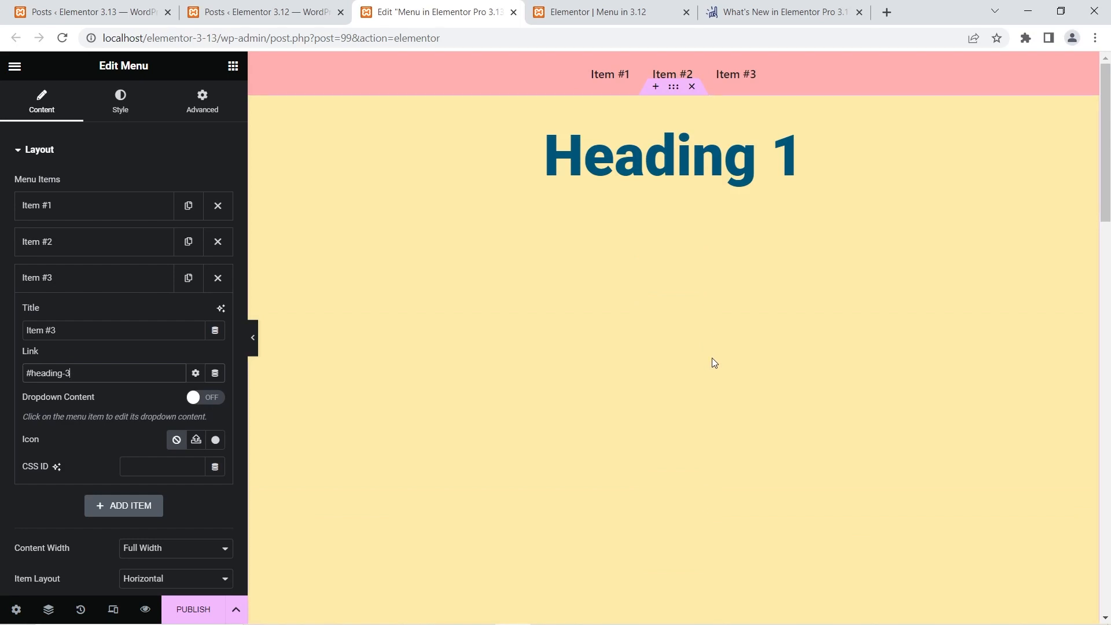
- Give the menu items' active state a text shadow with its preset values and a near-white text color, #F7F7F7
click(123, 103)
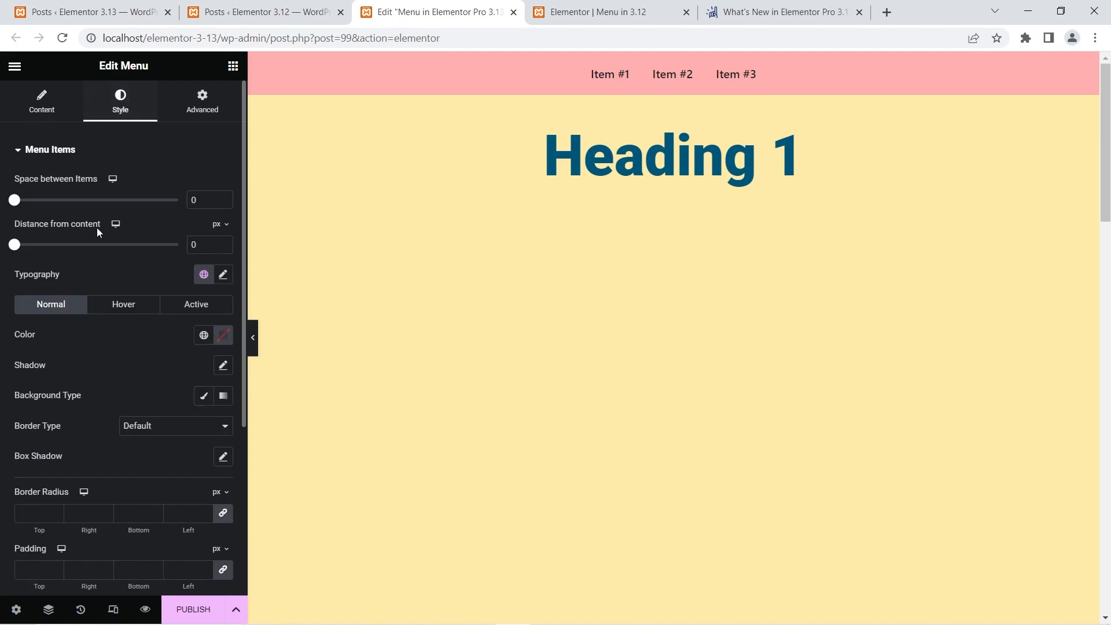
click(191, 310)
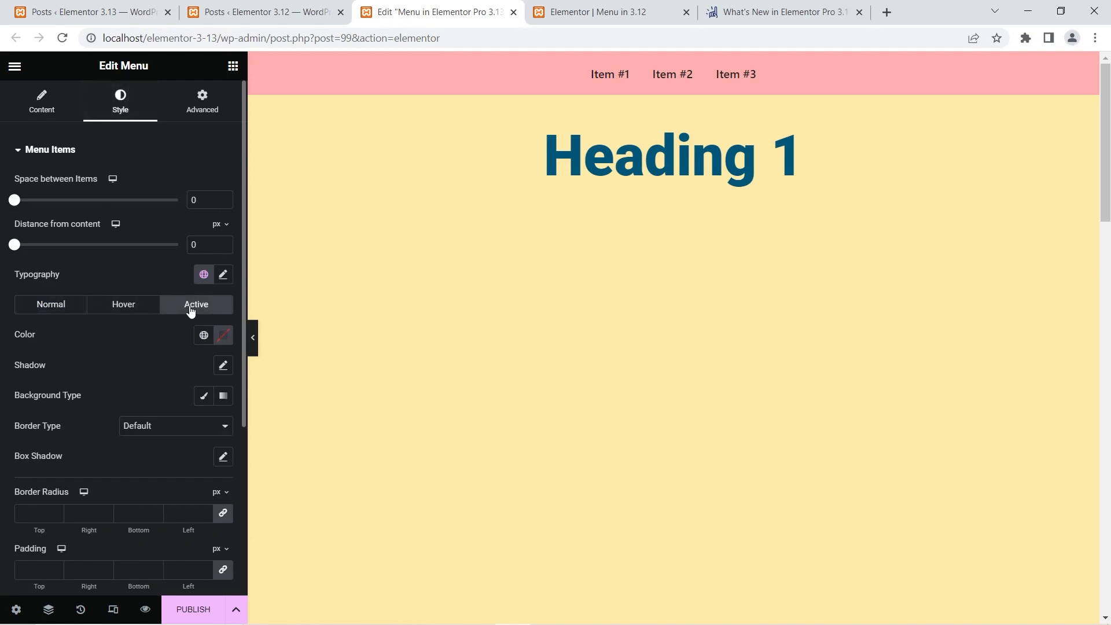
click(223, 366)
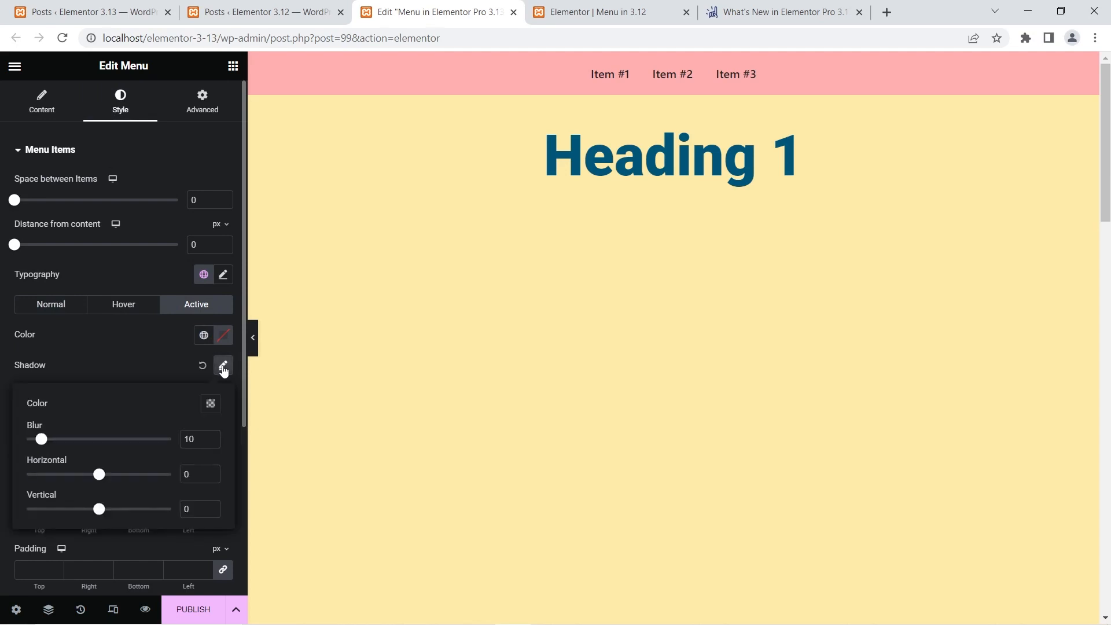
click(103, 354)
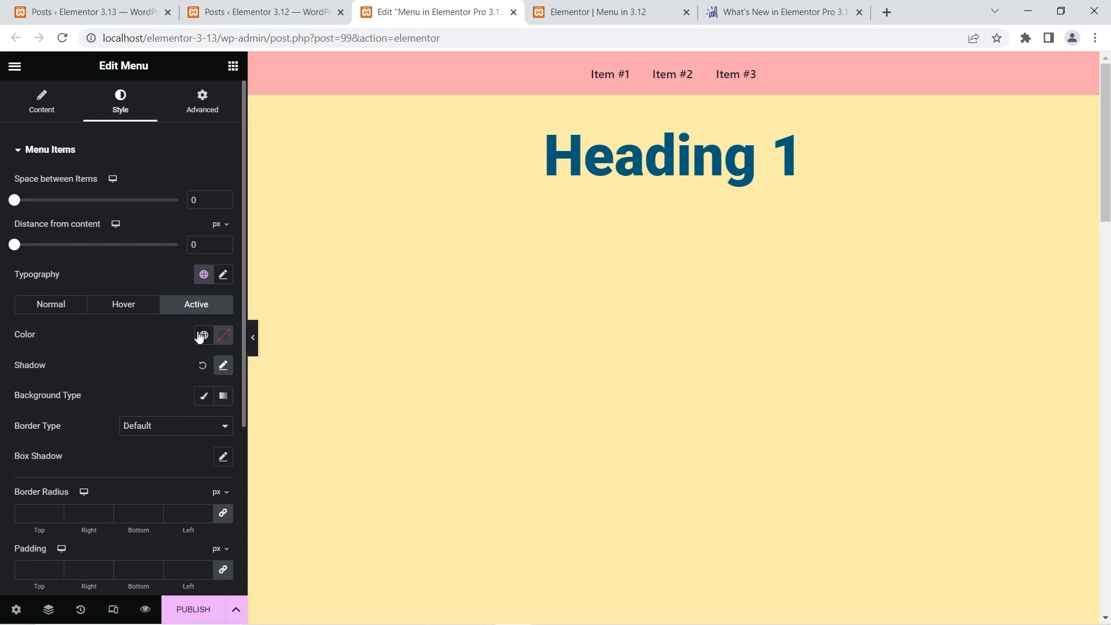
click(223, 337)
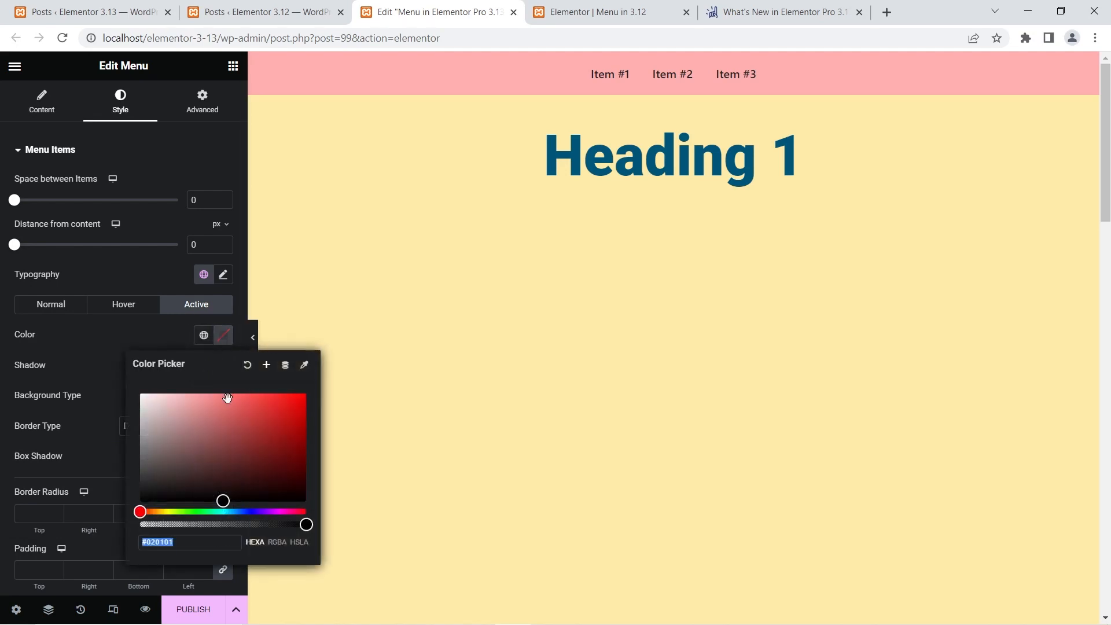
drag(179, 418, 139, 397)
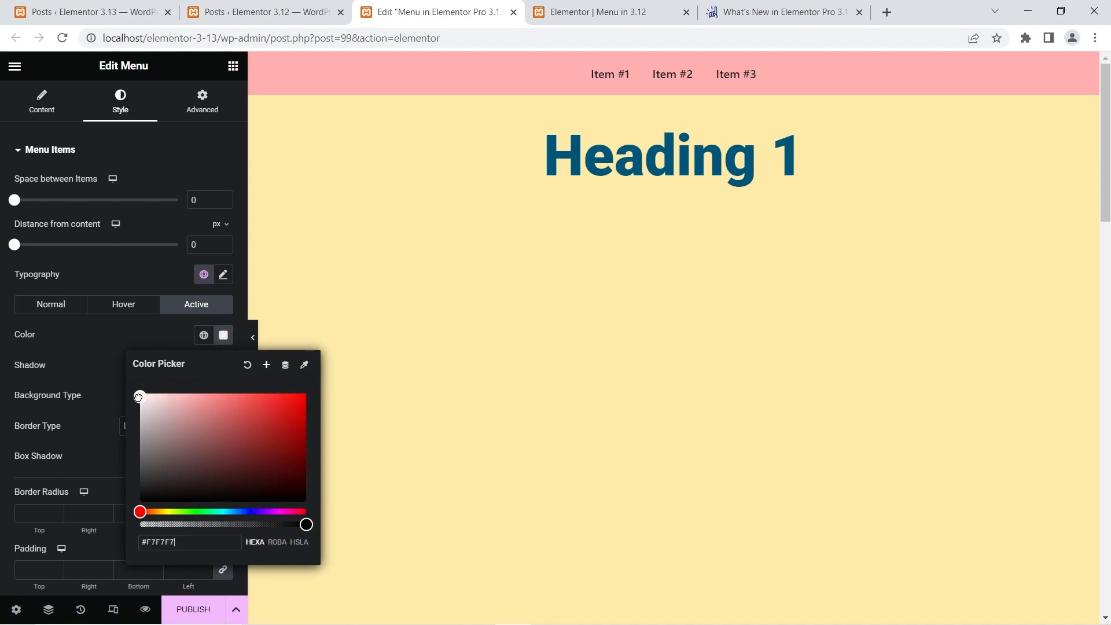
click(55, 342)
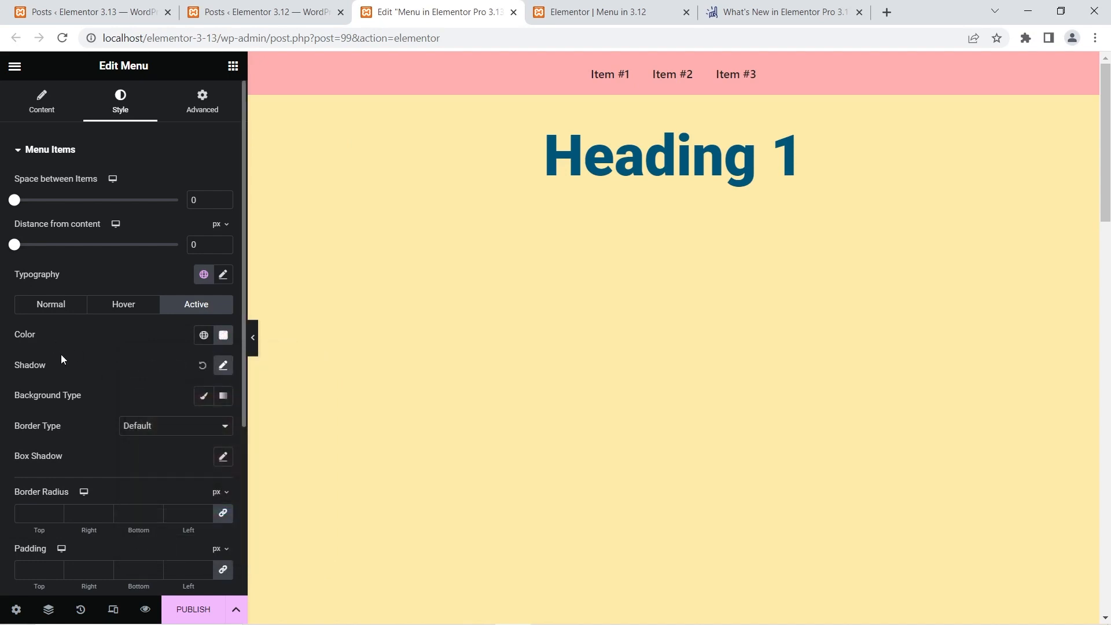
- Give the active menu item a solid background color of black, #000000
click(206, 398)
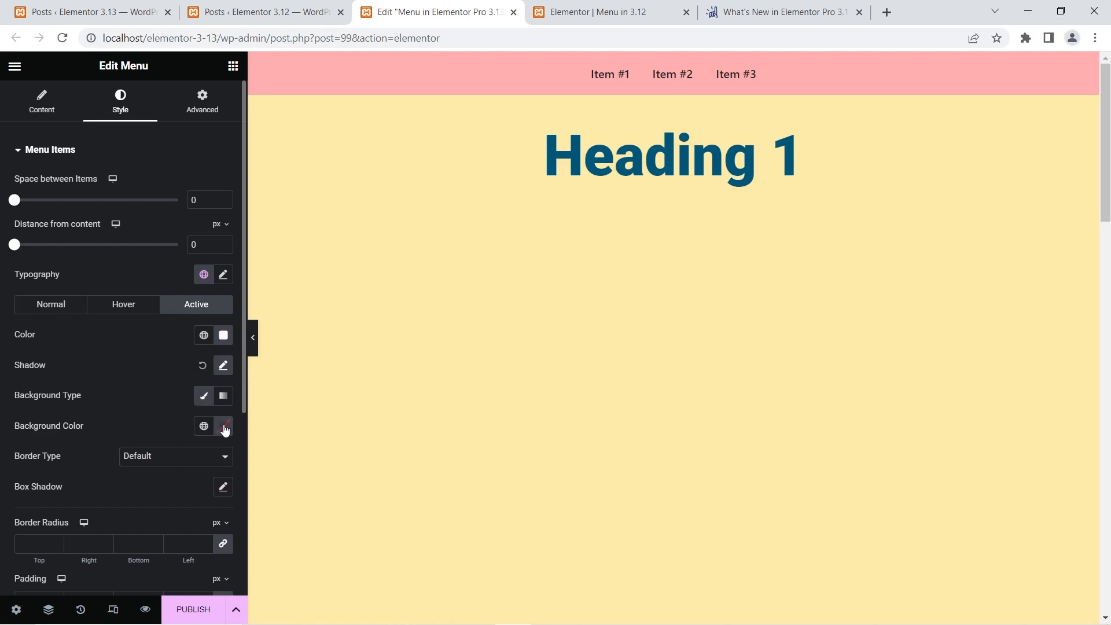
click(223, 426)
drag(224, 347, 132, 357)
click(105, 414)
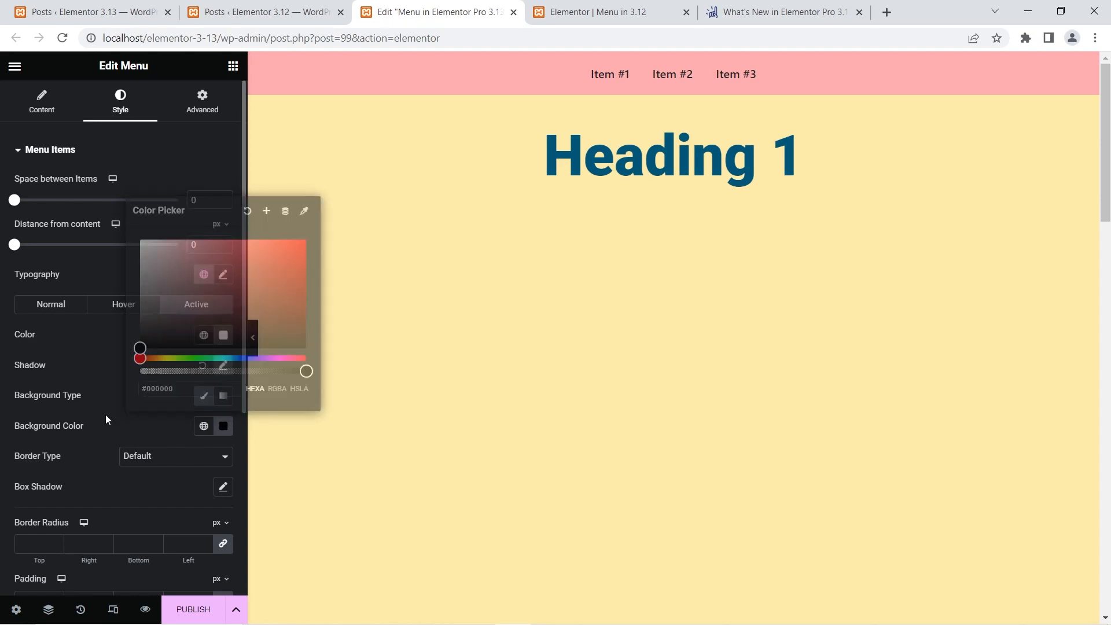
- Add a solid border 1 px wide on all sides to the active menu item
click(149, 457)
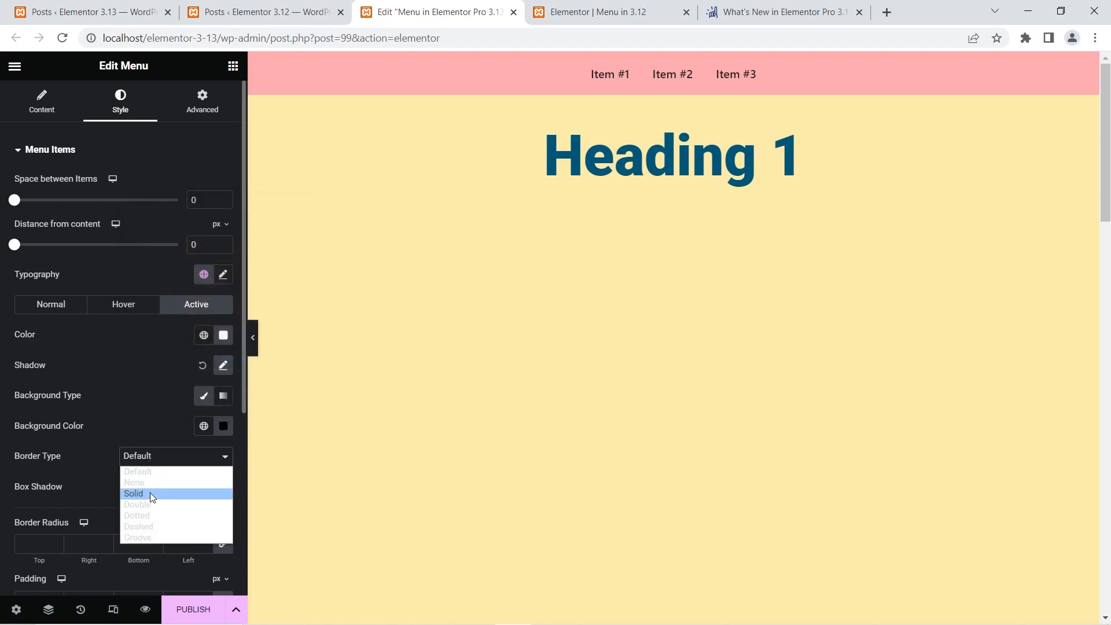
click(150, 494)
click(36, 509)
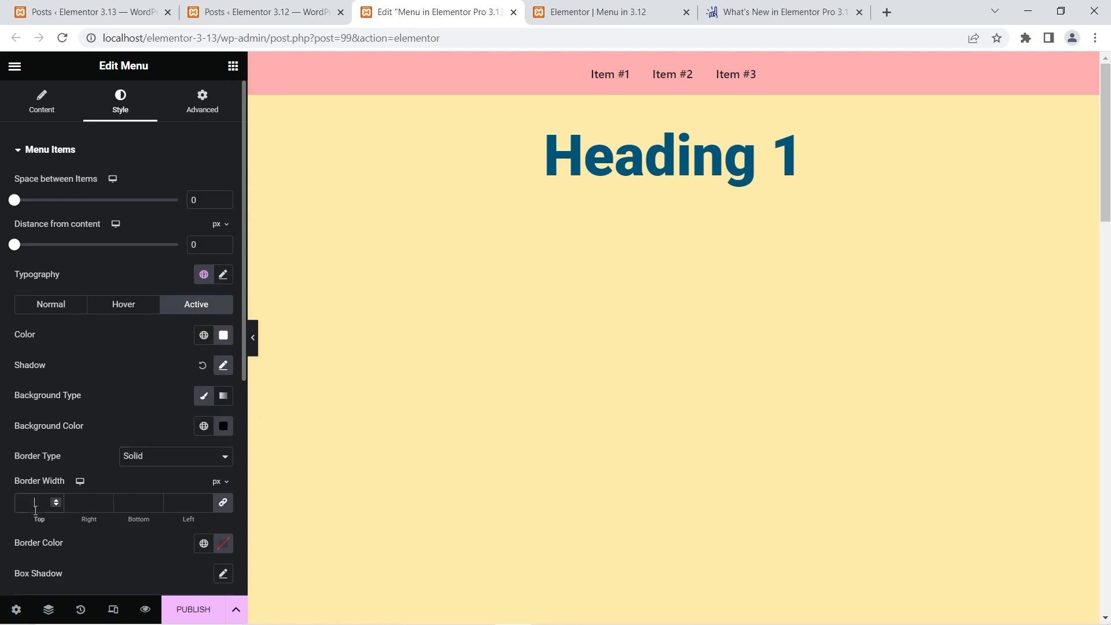
text(1)
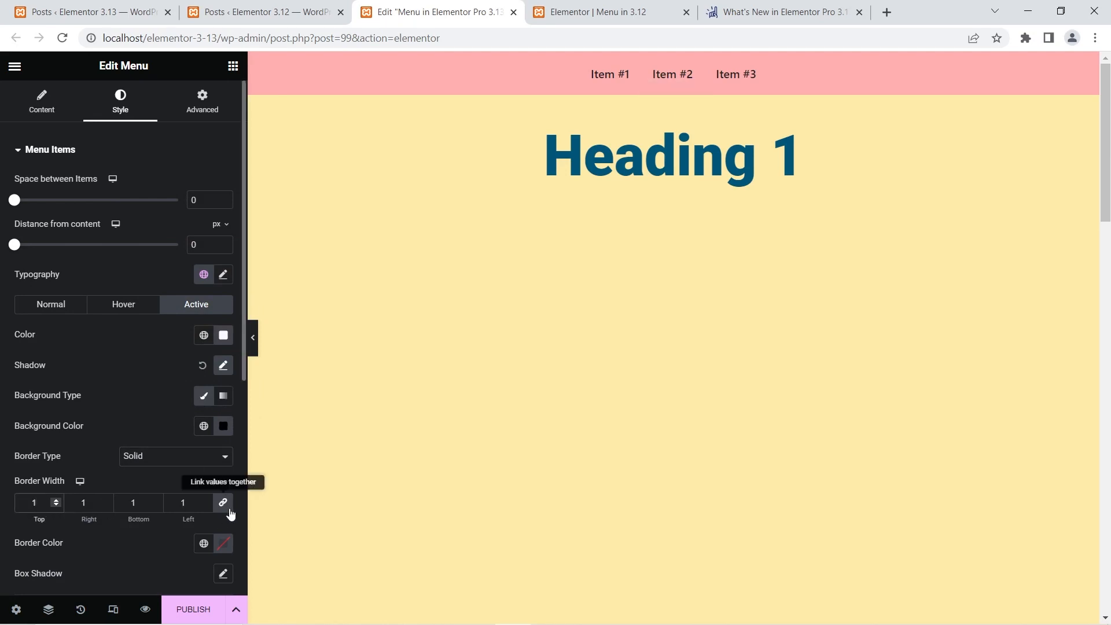
- Save the page as a draft and test the Item #2 and Item #3 menu links in its preview
click(231, 605)
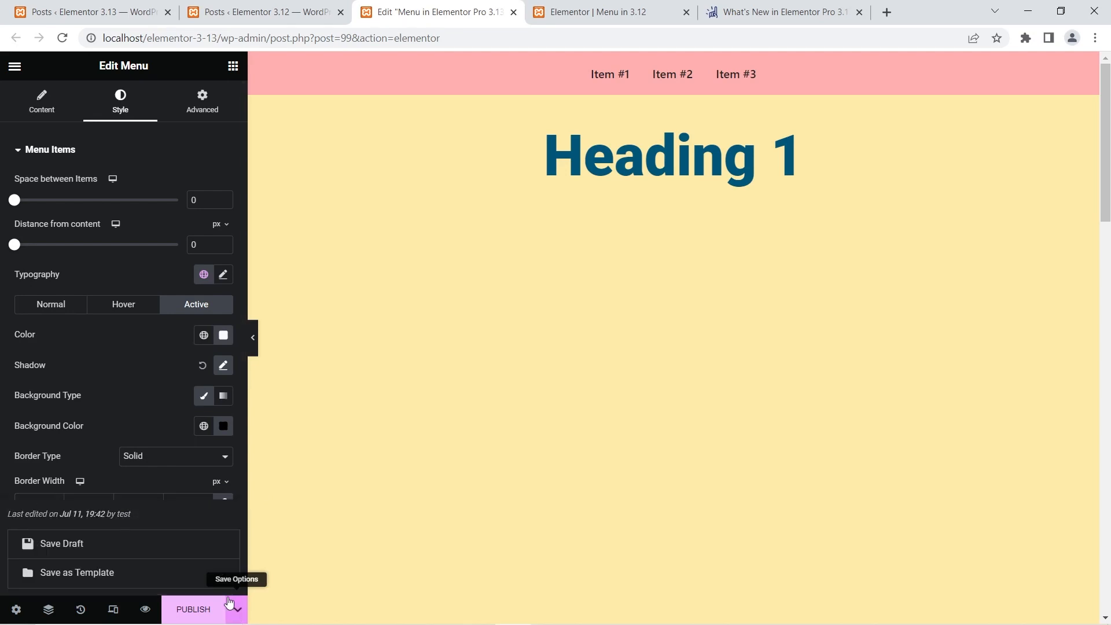
click(156, 555)
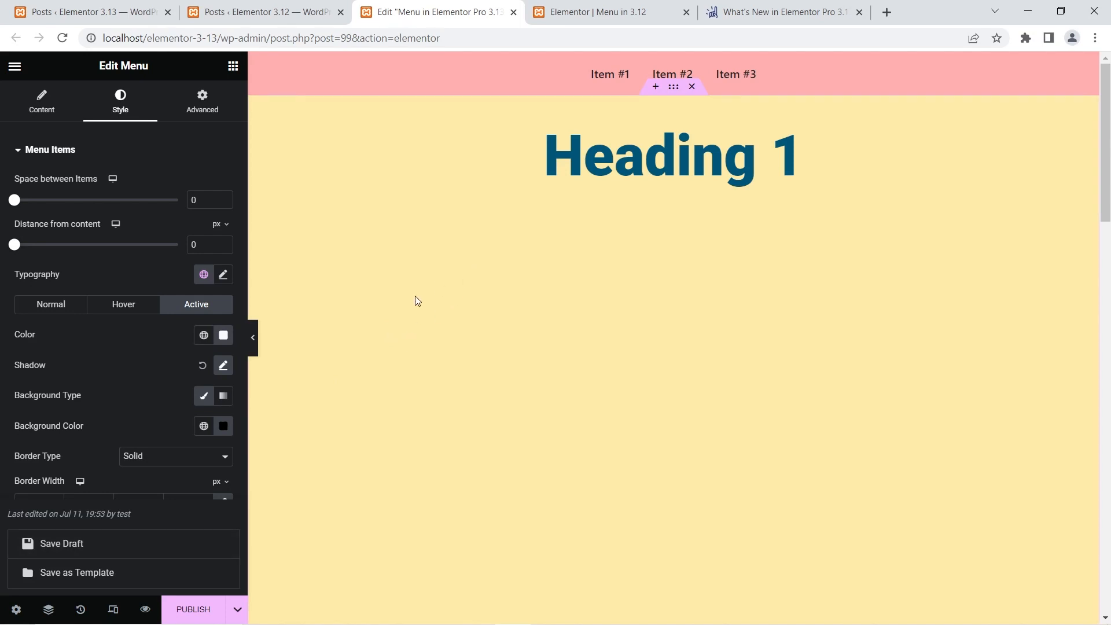
click(145, 609)
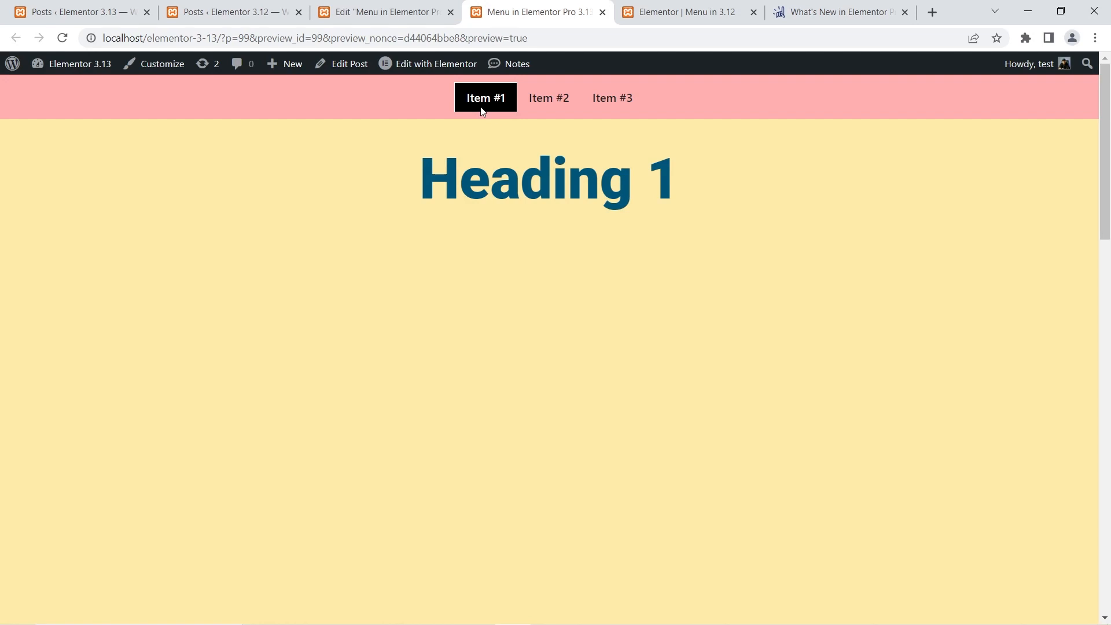
click(555, 102)
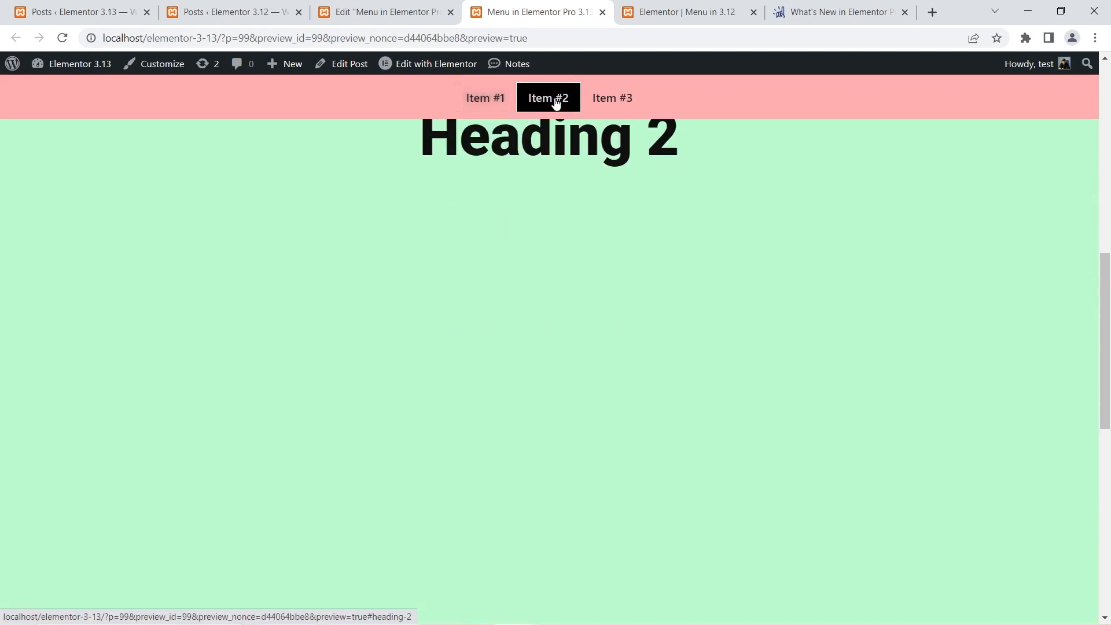
click(633, 97)
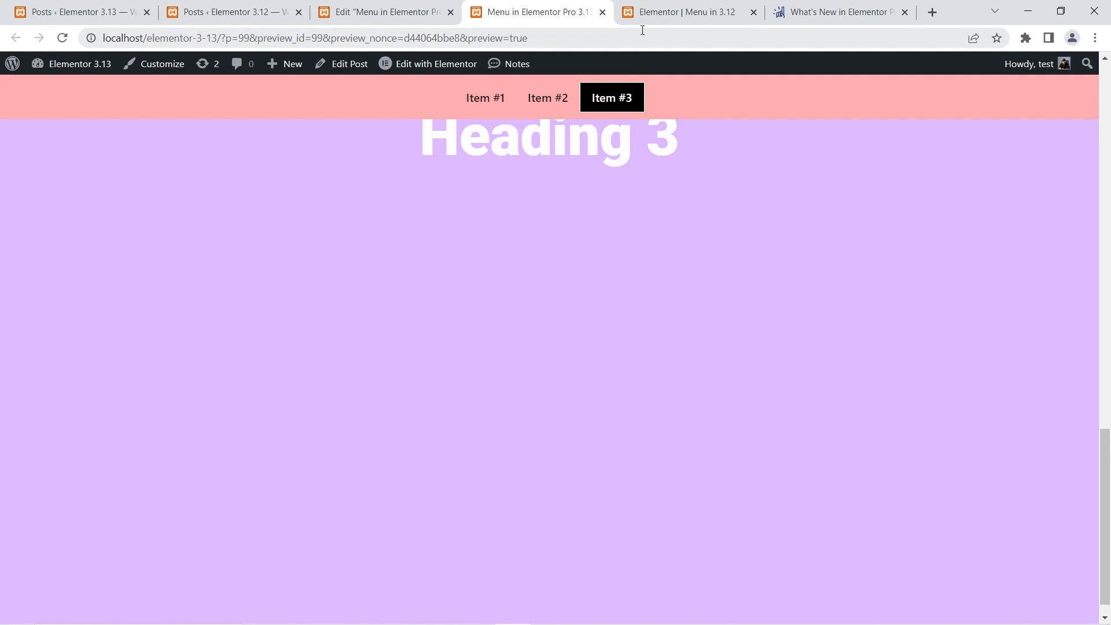
- Review the article's section on the menu's active state with anchors, including its CSS ID and menu link instructions
click(849, 11)
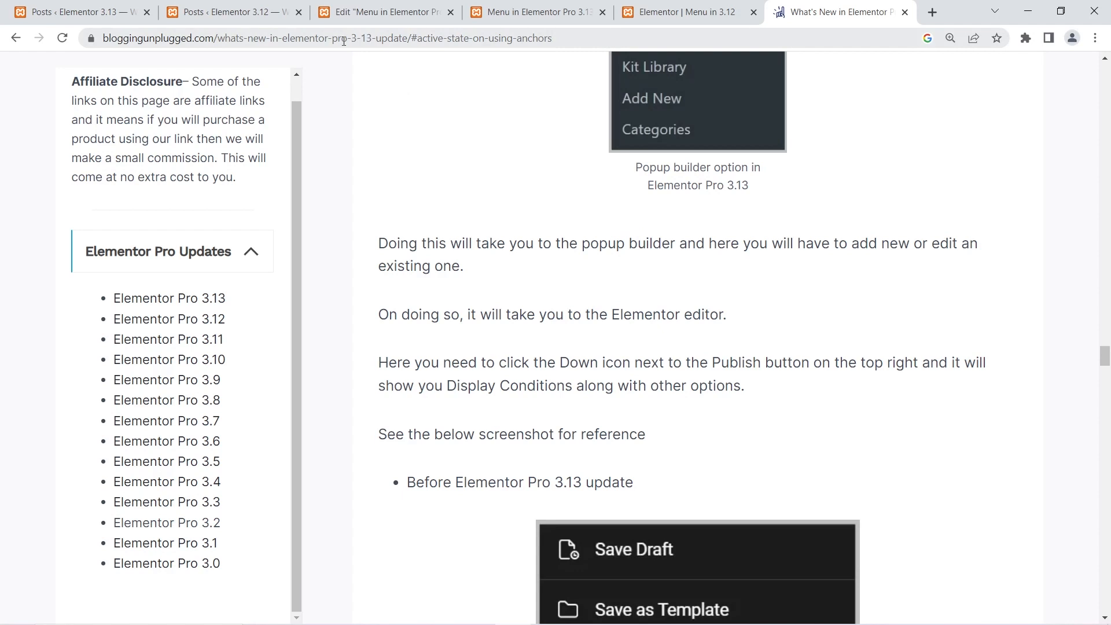
scroll(596, 384, up, 15)
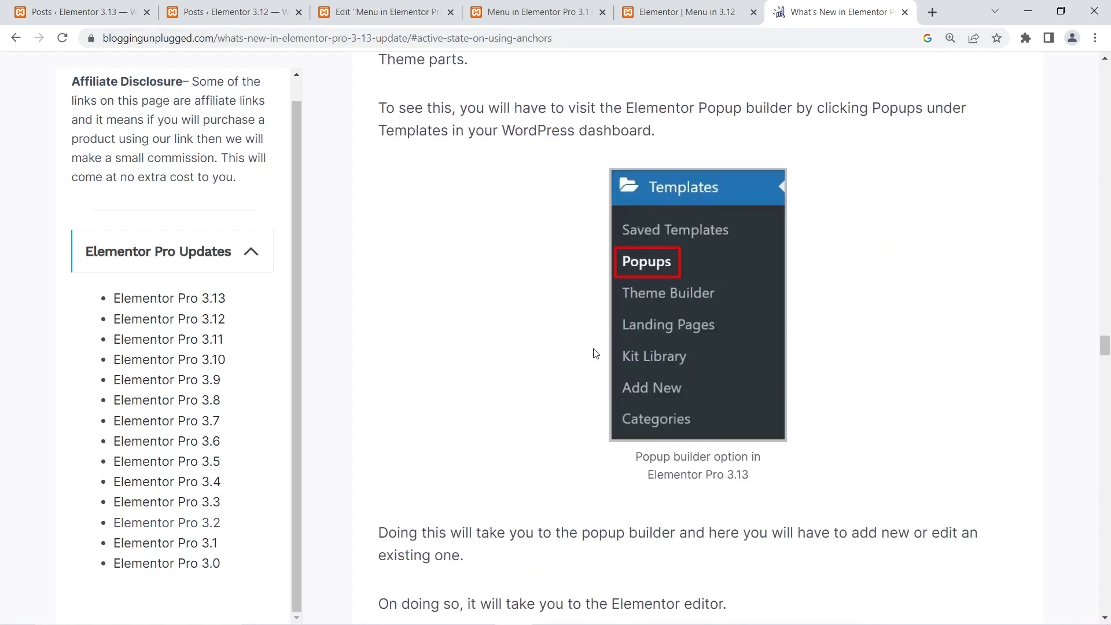
scroll(611, 334, up, 12)
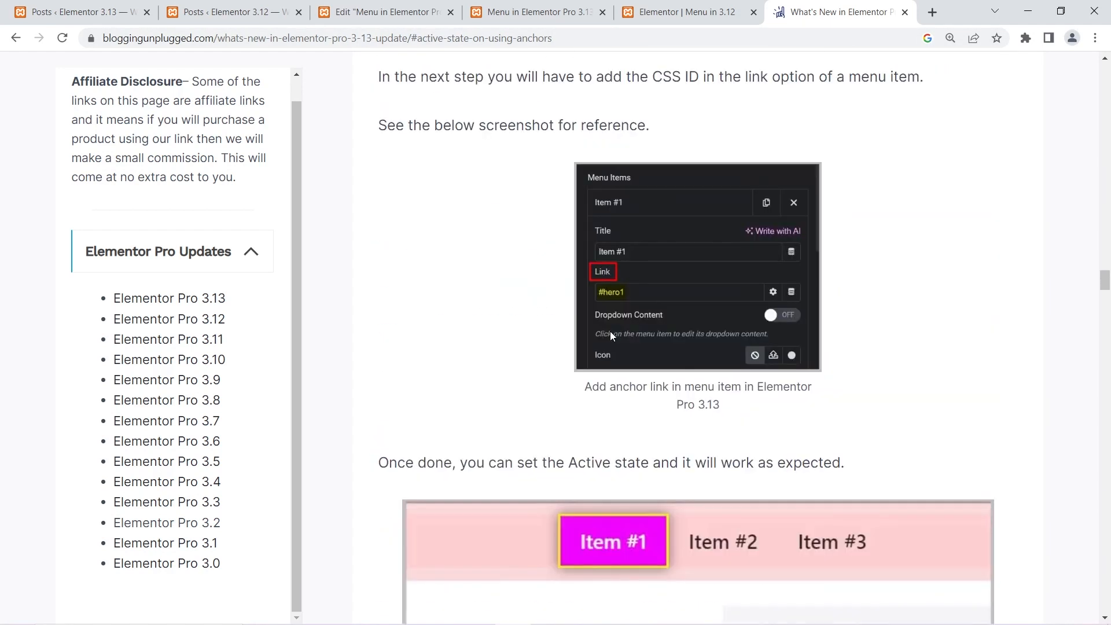
scroll(613, 329, down, 4)
scroll(620, 323, up, 15)
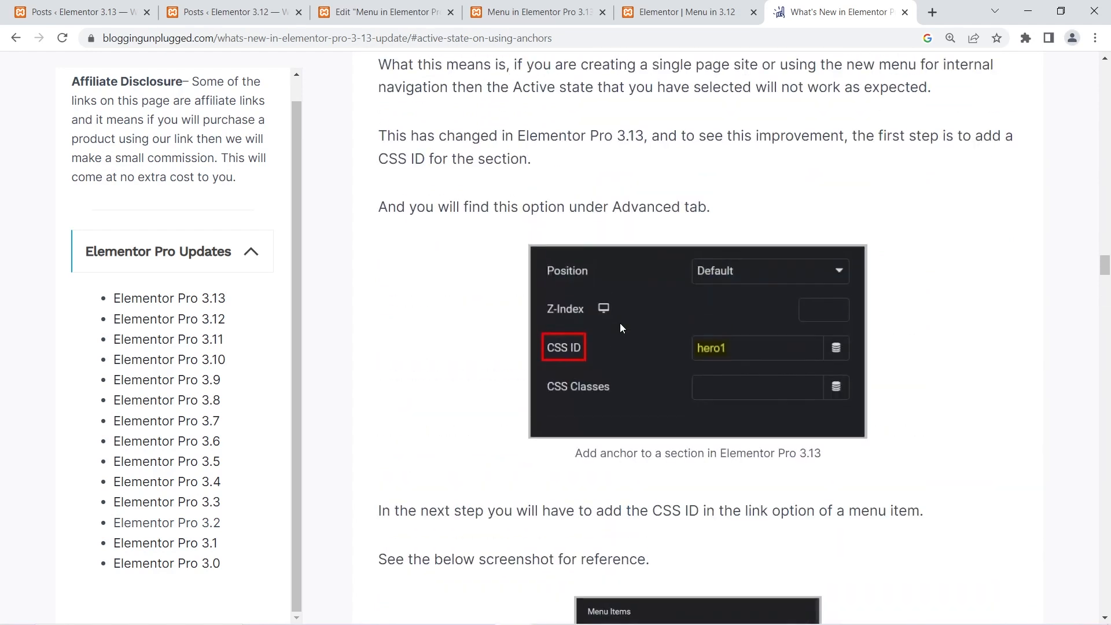
scroll(626, 321, down, 15)
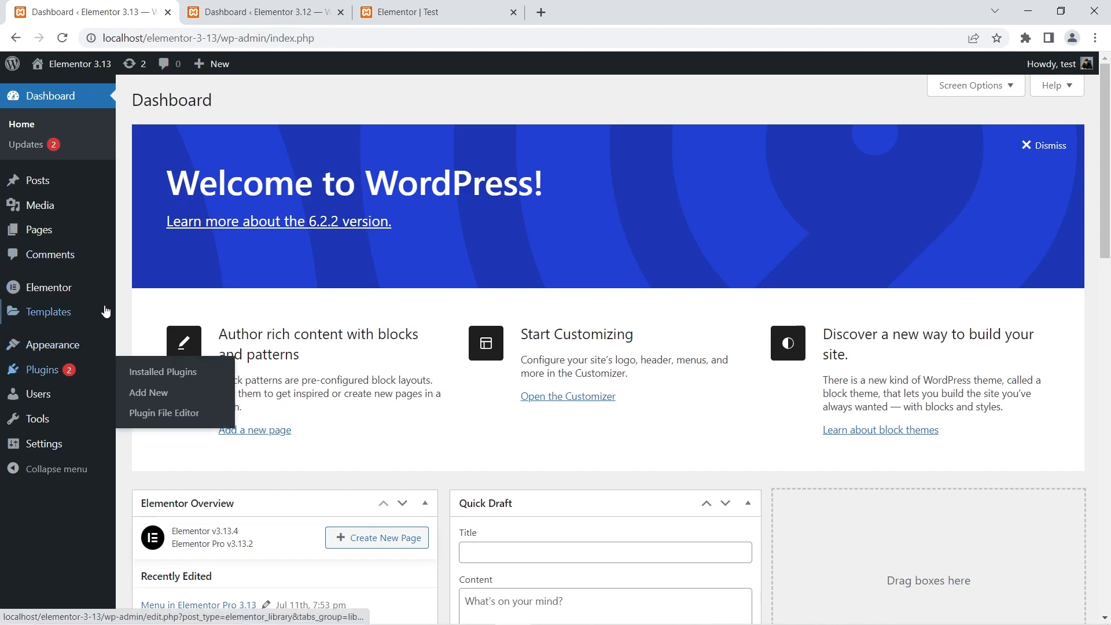
- Set the Editor Top Bar experiment to Active in the Elementor feature settings and save the changes
mouse_move(77, 294)
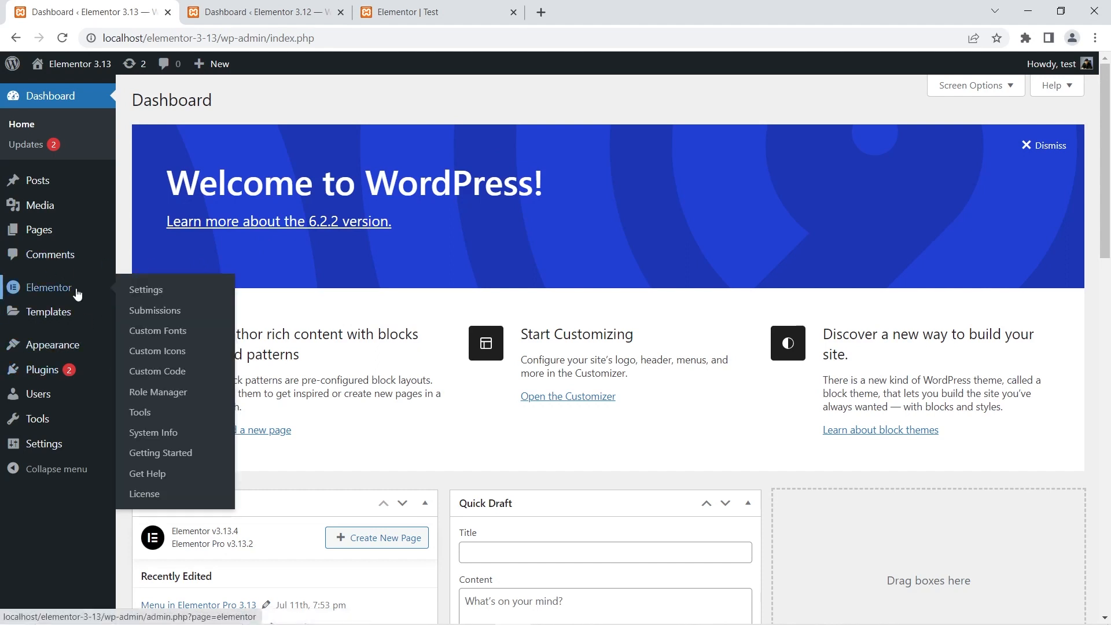
click(156, 290)
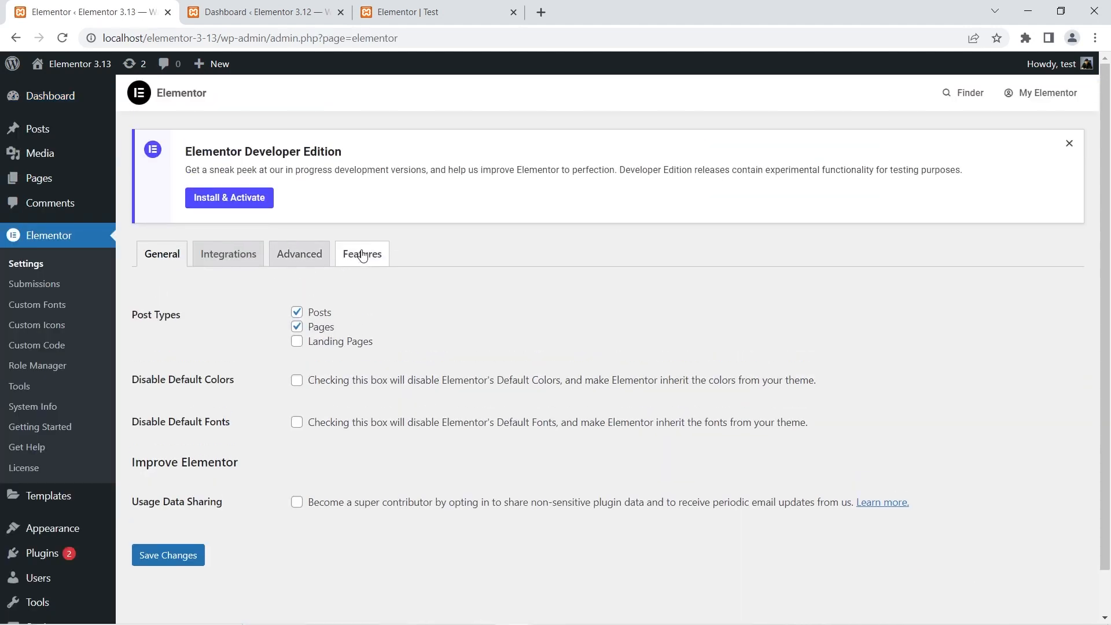
click(362, 255)
scroll(365, 255, down, 8)
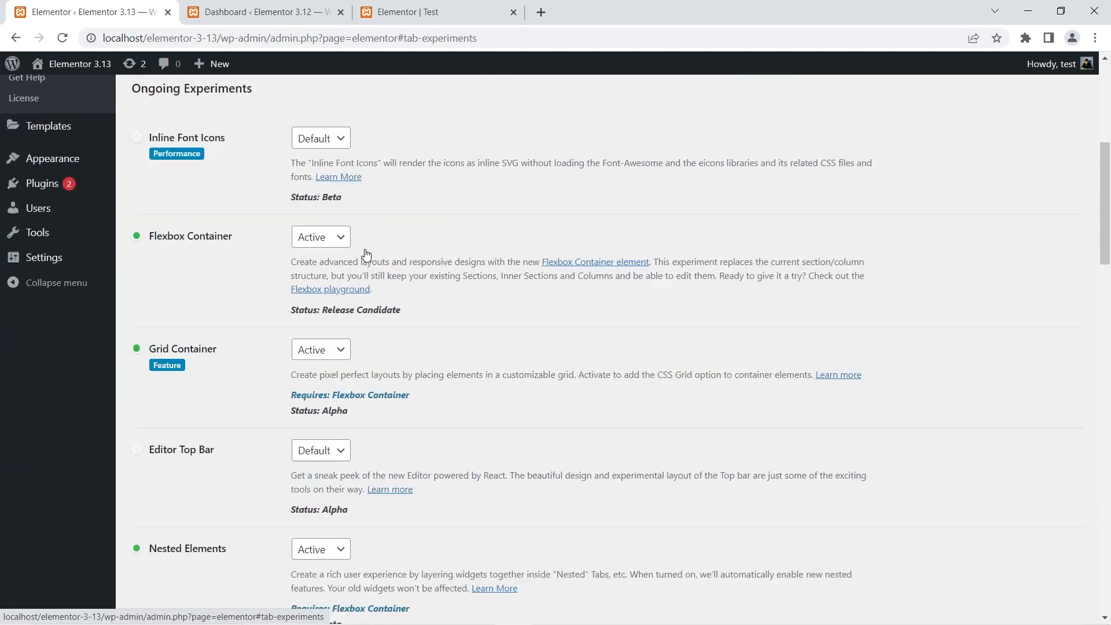
scroll(365, 252, down, 5)
click(336, 173)
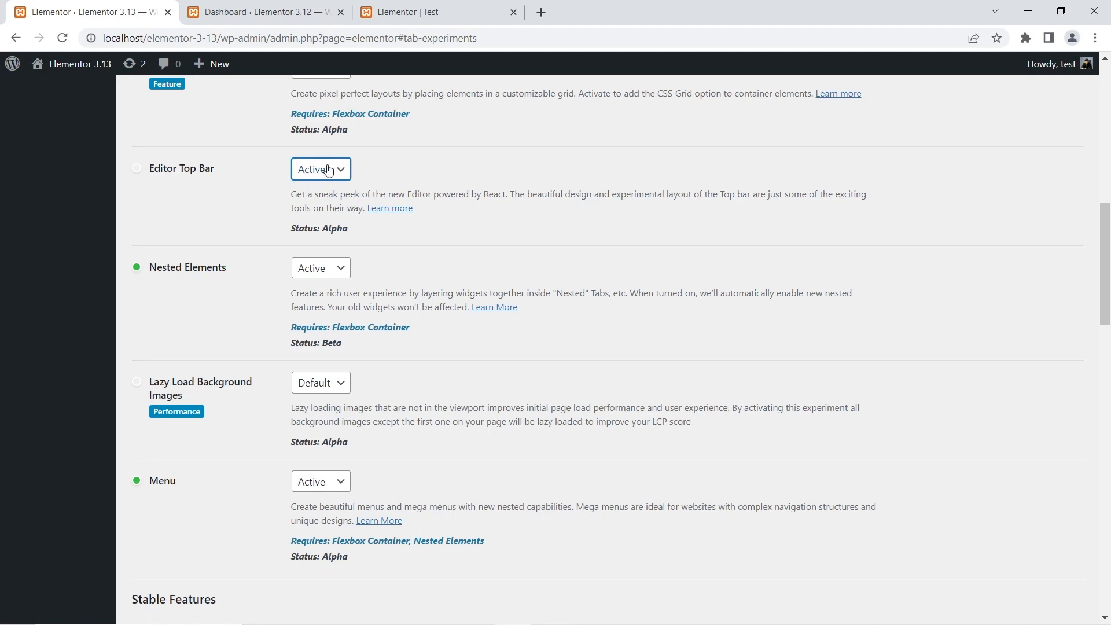
scroll(343, 377, down, 1)
scroll(343, 377, down, 20)
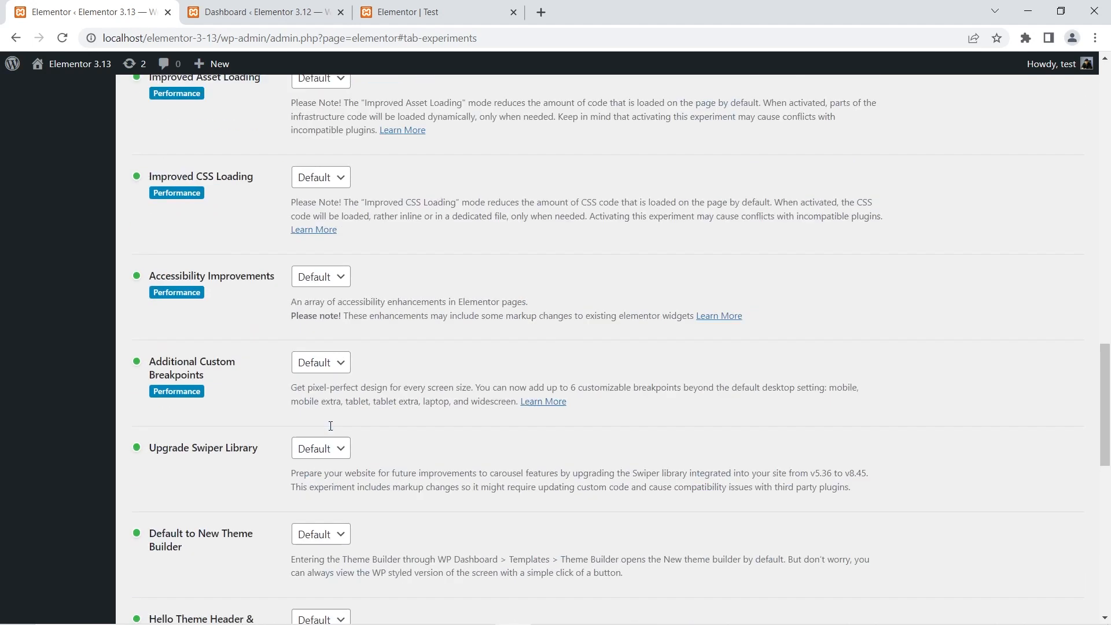
click(166, 553)
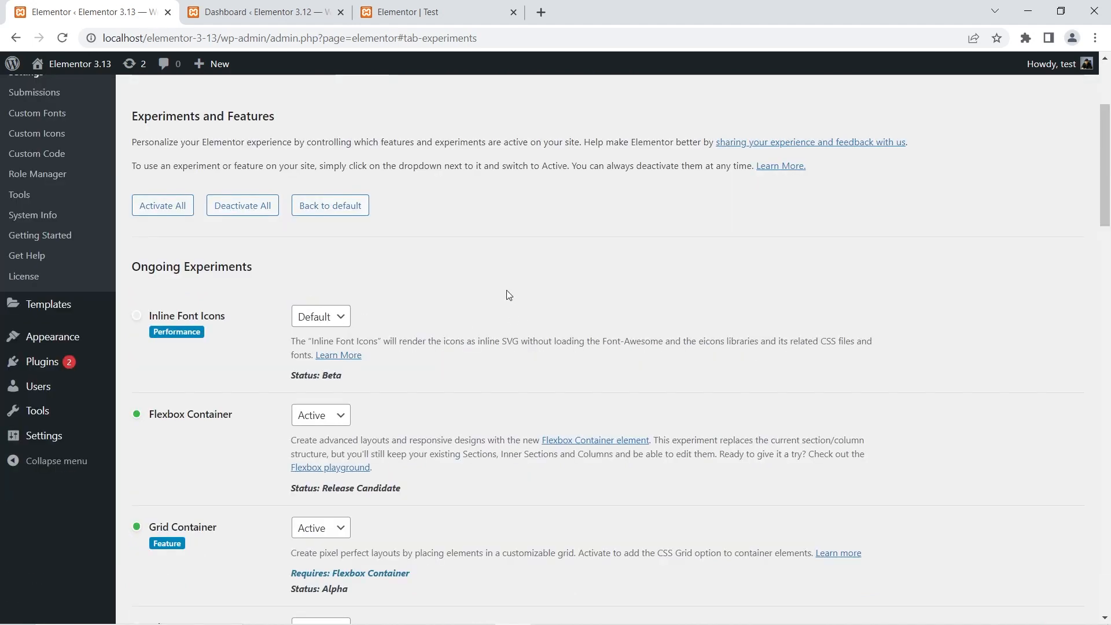
- Open the Popups templates page in a new browser tab and place it after the Elementor 3.12 dashboard tab
mouse_move(96, 304)
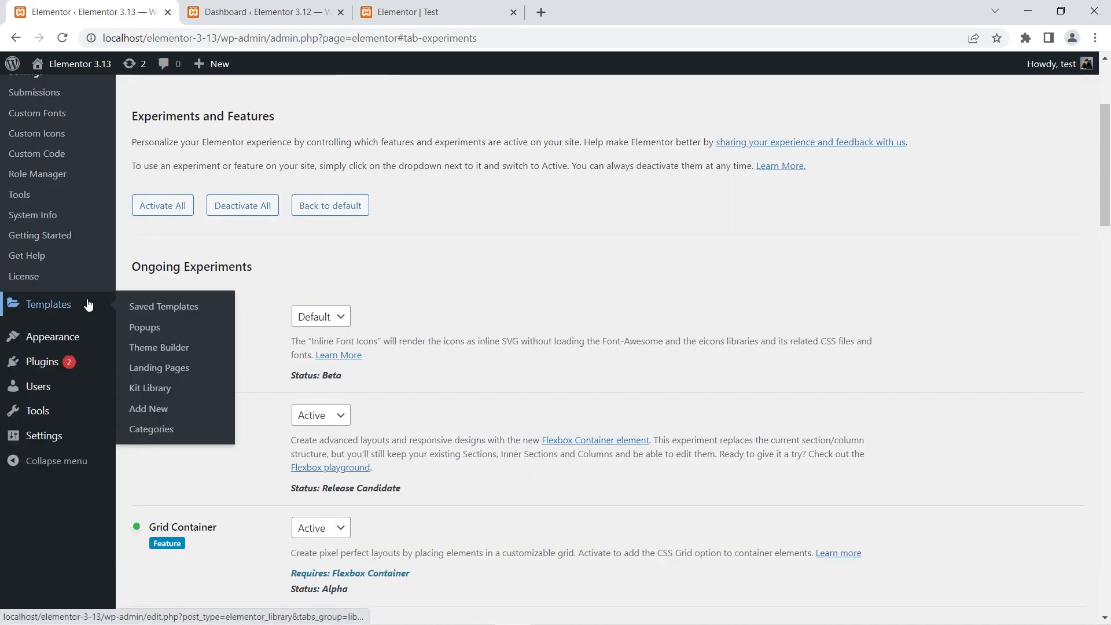
right_click(156, 330)
click(176, 338)
click(276, 5)
drag(285, 5, 405, 11)
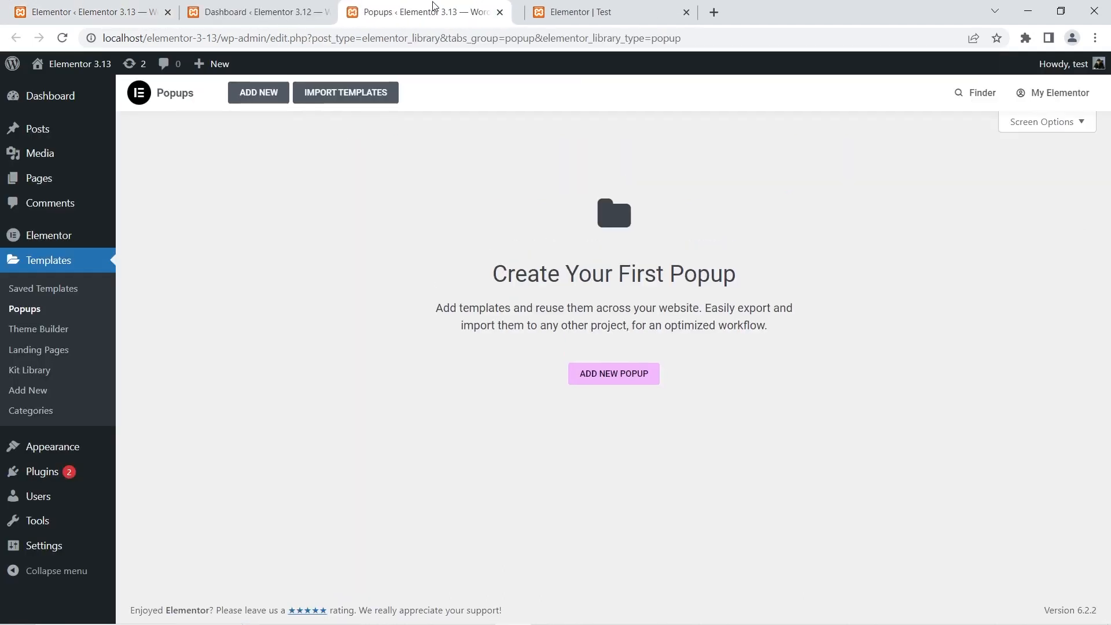
- Create a popup template named Test and insert the library's 20% OFF new client special offer design
click(250, 95)
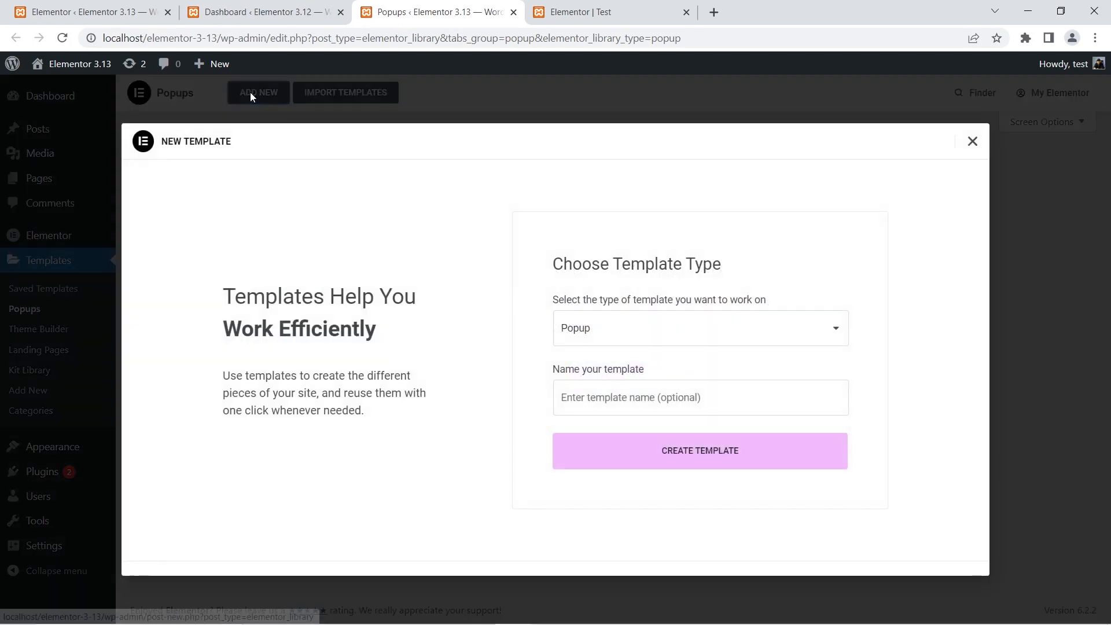
click(606, 395)
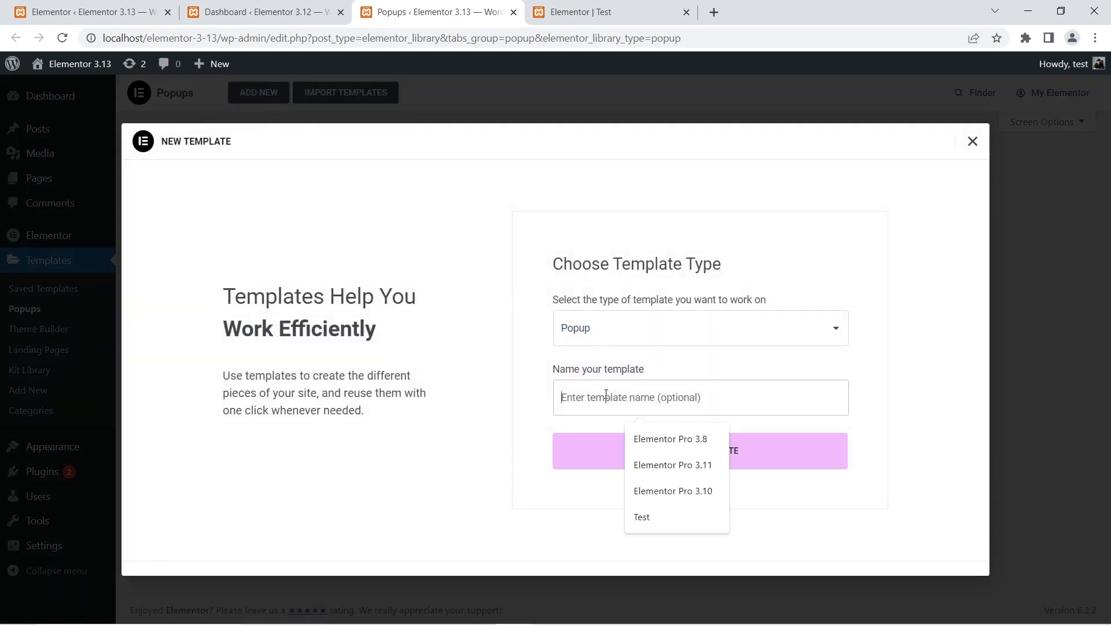
text(Test)
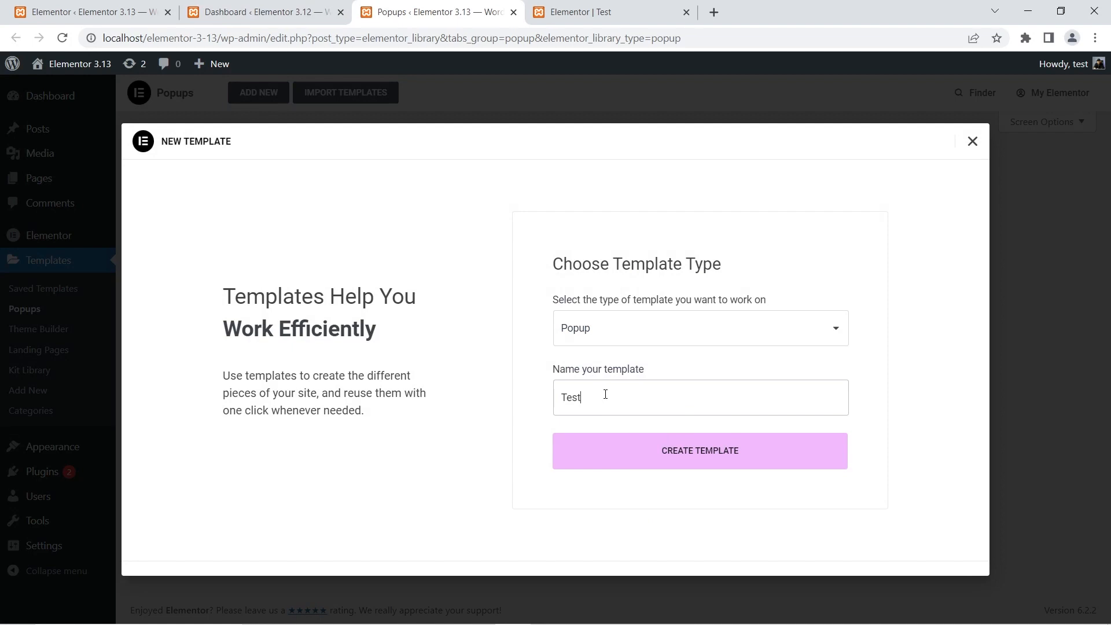
click(742, 459)
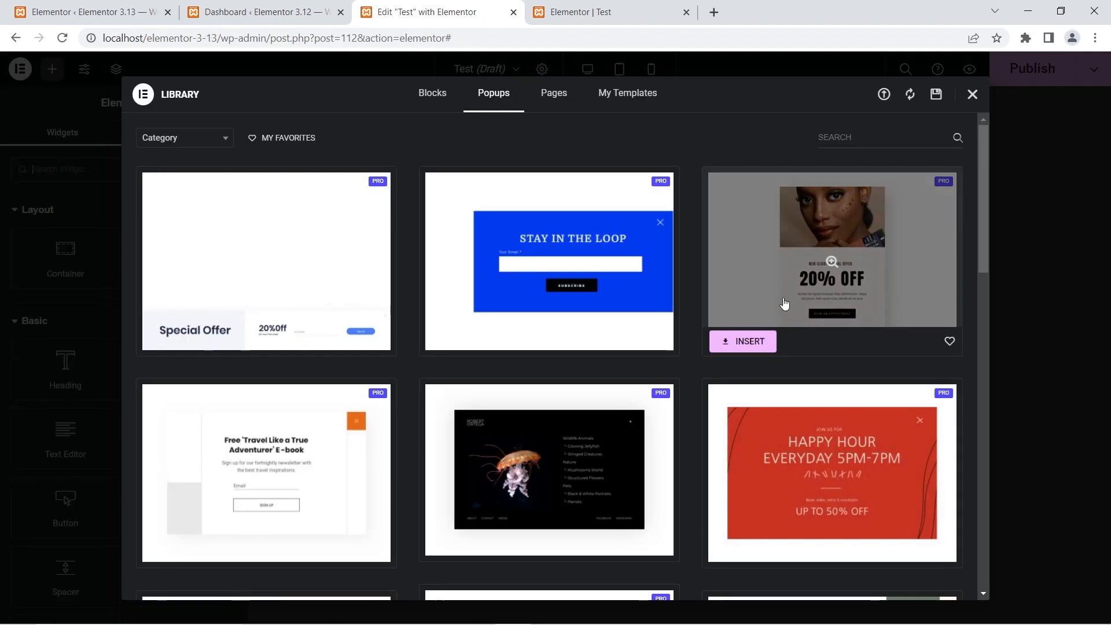
click(754, 340)
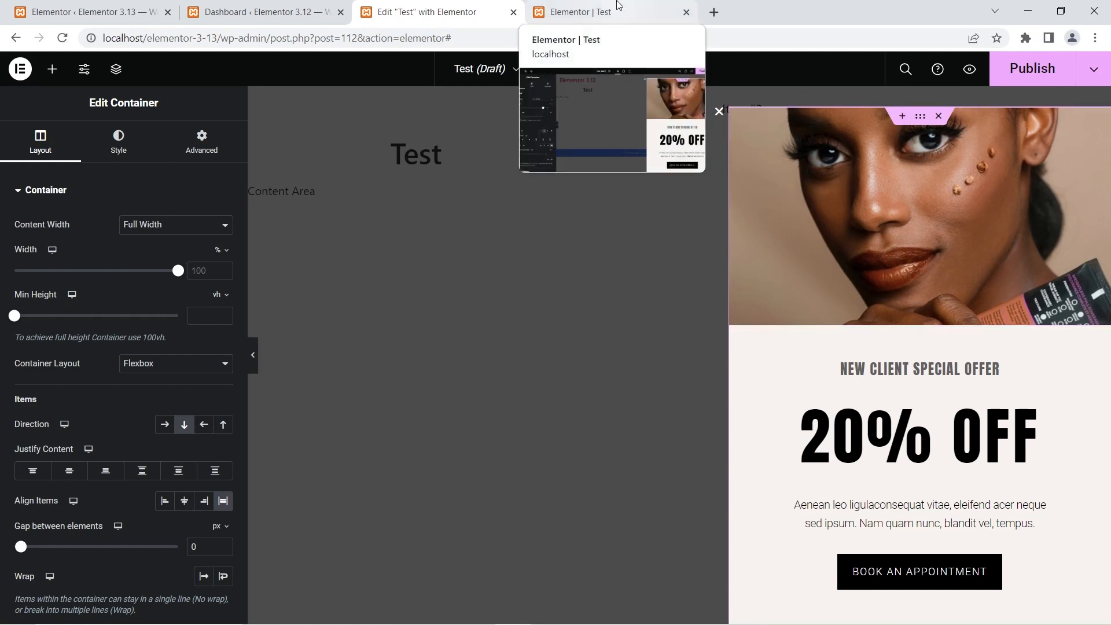
- Compare the save options offered for the Test popup in the Elementor 3.12 and 3.13 editors
click(618, 5)
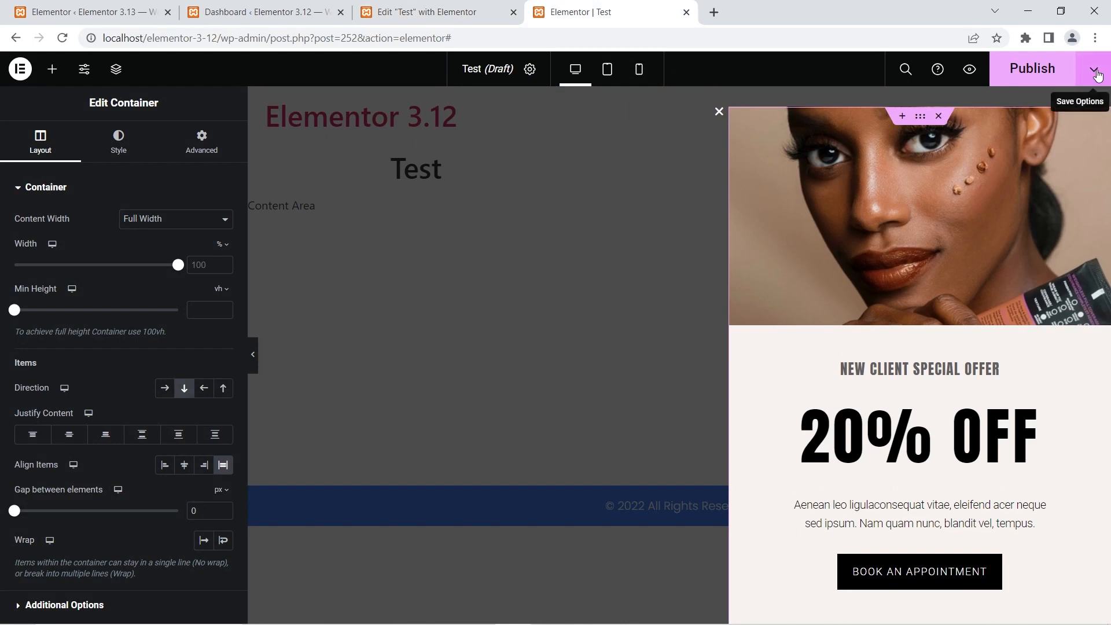
click(1095, 71)
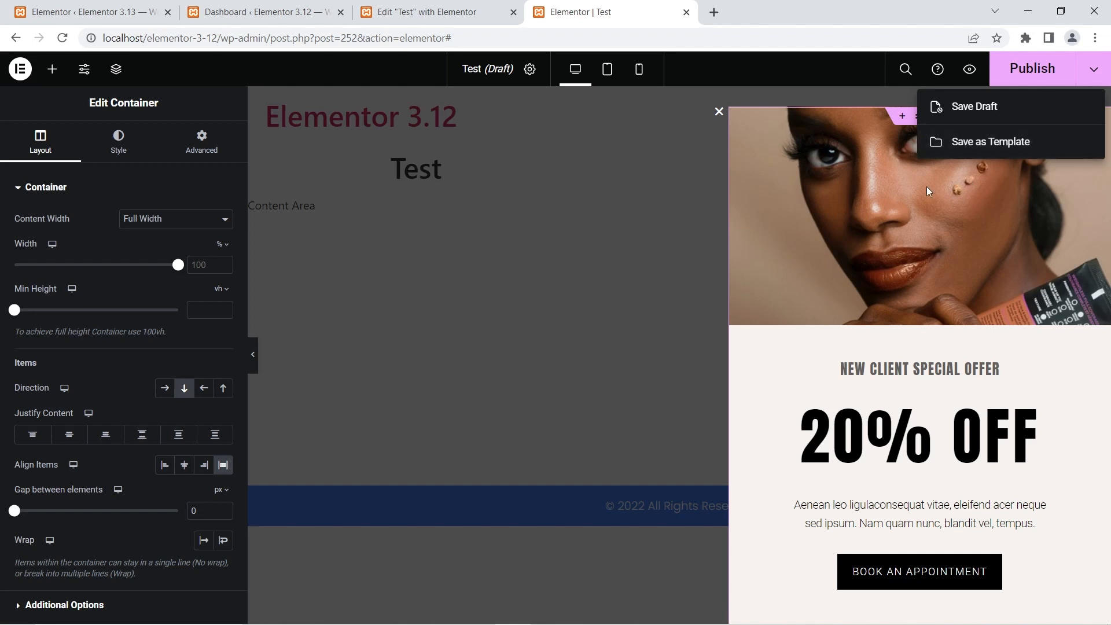
click(485, 7)
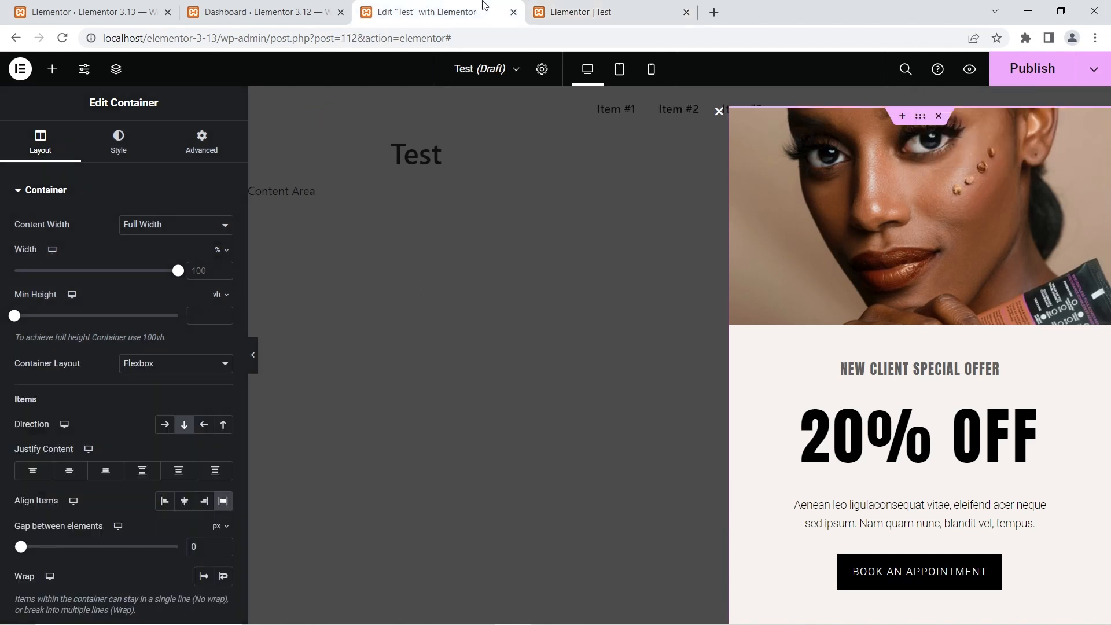
click(1093, 69)
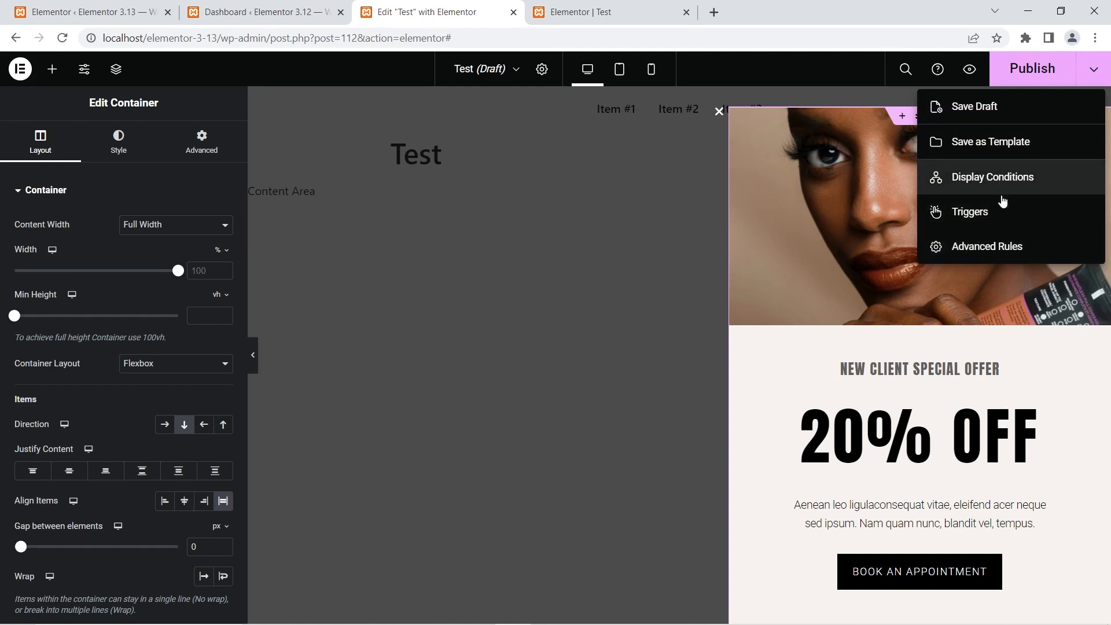
click(637, 10)
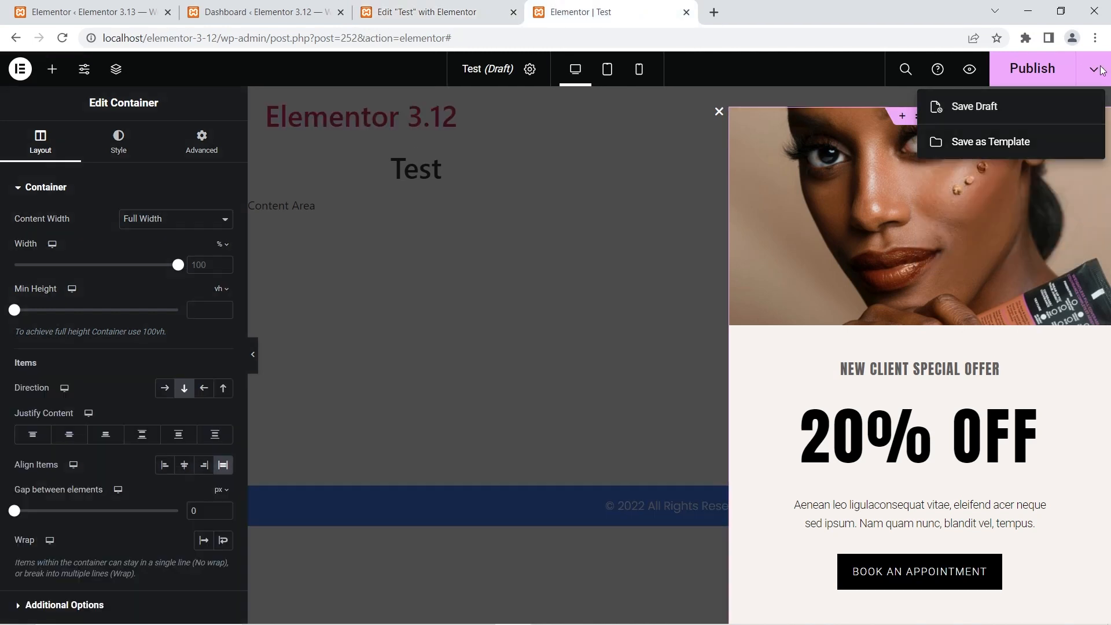
click(389, 8)
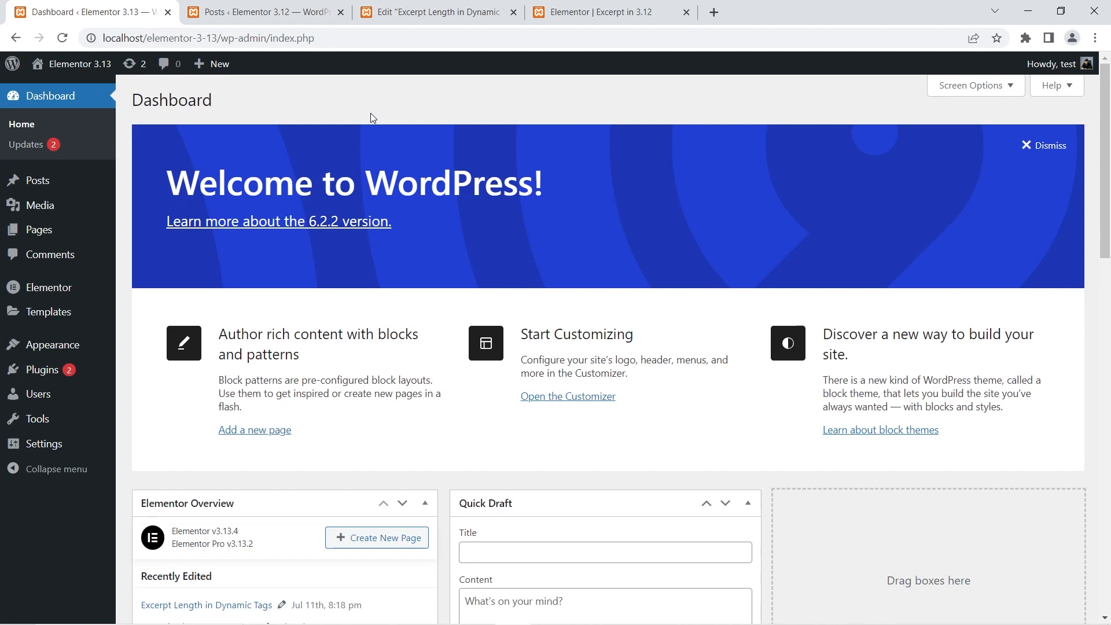
- Open the post Page 3 of the Elementor 3.13 site for editing in a new browser tab
click(62, 181)
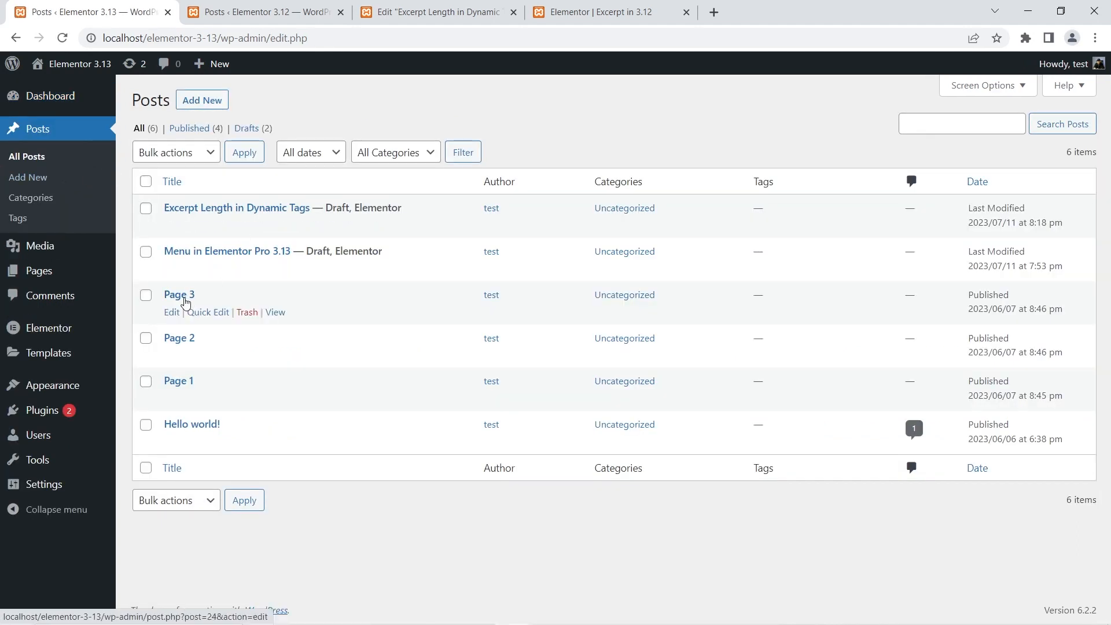
right_click(174, 313)
click(189, 322)
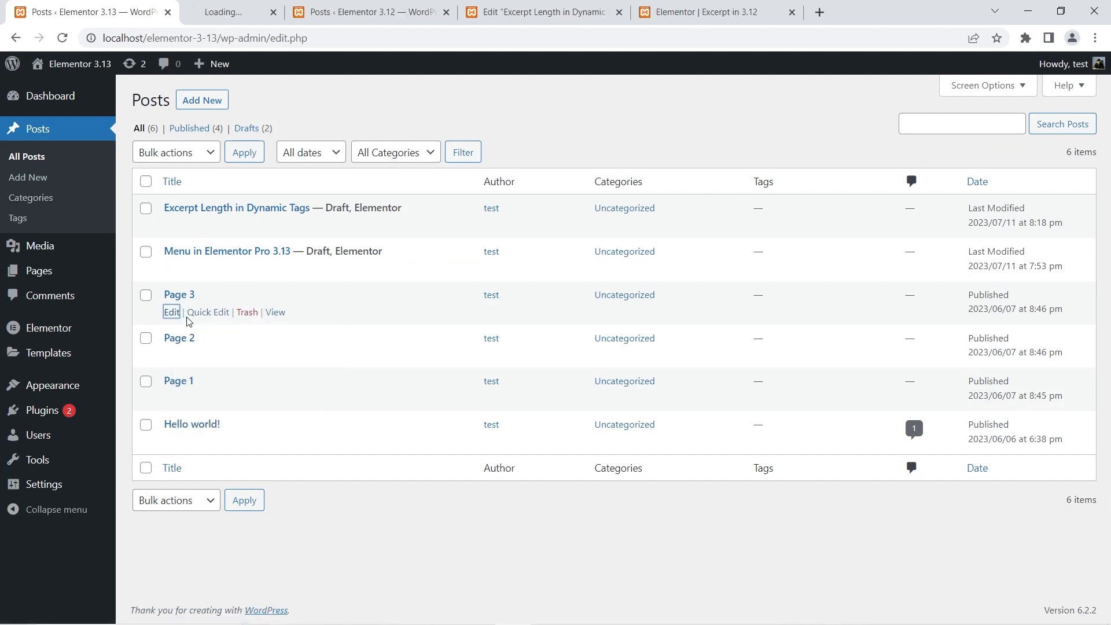
click(239, 9)
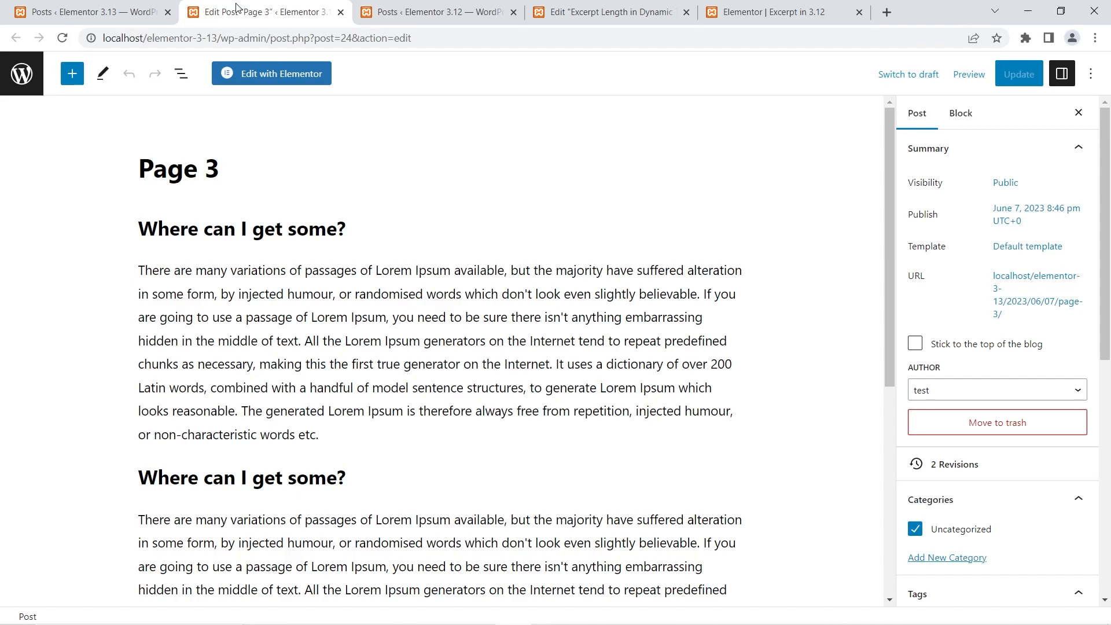
- Examine the Excerpt field and the opening paragraph of Page 3, and close its browser tab
scroll(991, 300, down, 6)
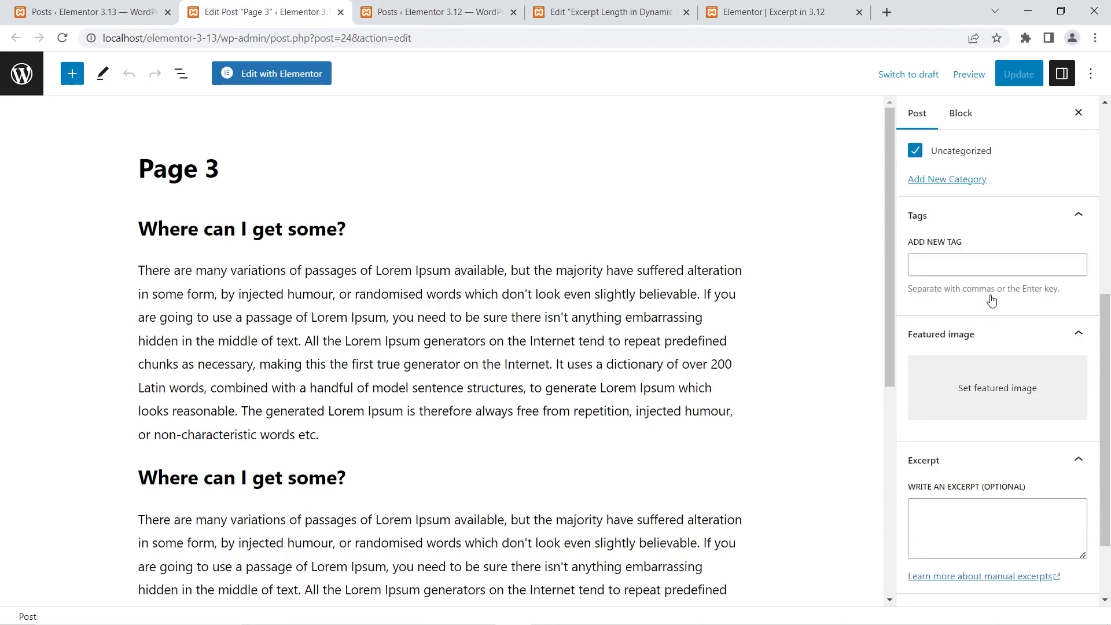
scroll(991, 300, down, 2)
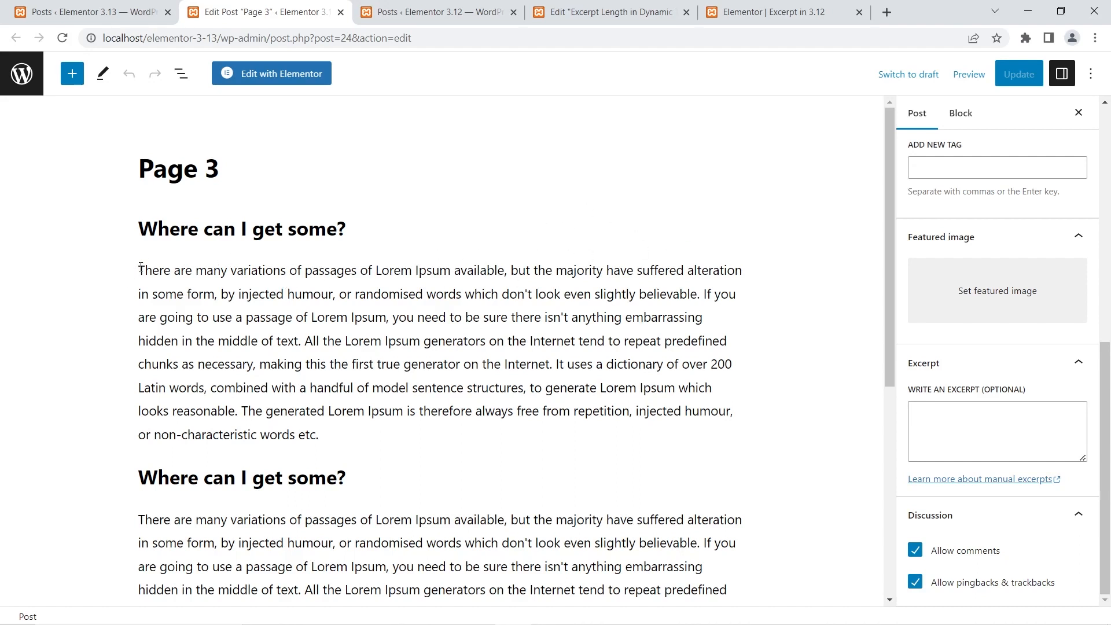
drag(384, 317, 238, 282)
click(238, 282)
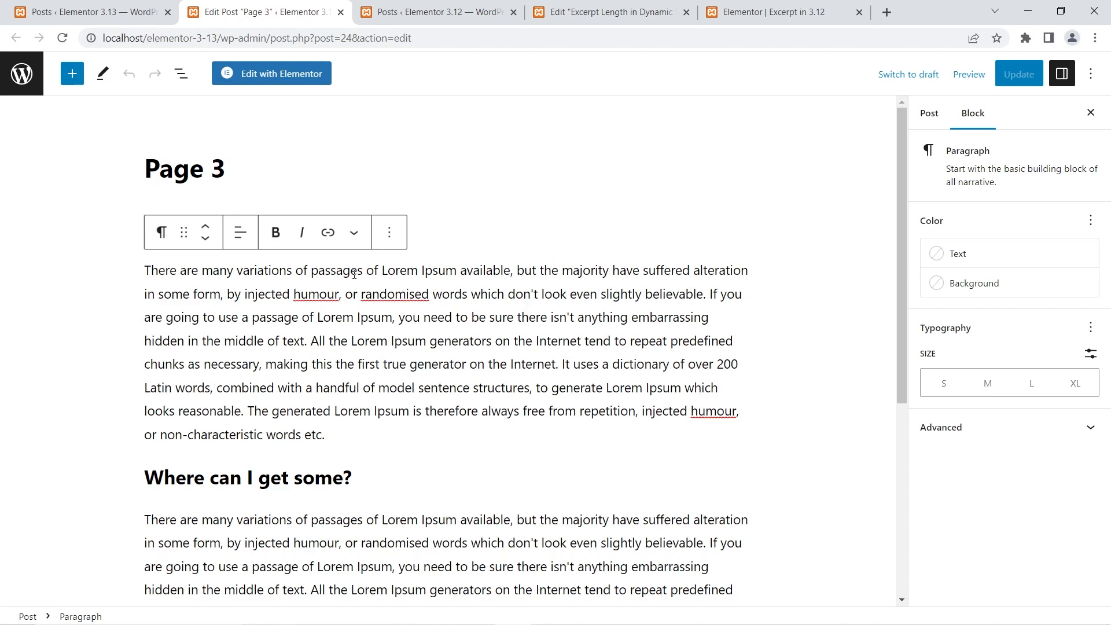
click(340, 12)
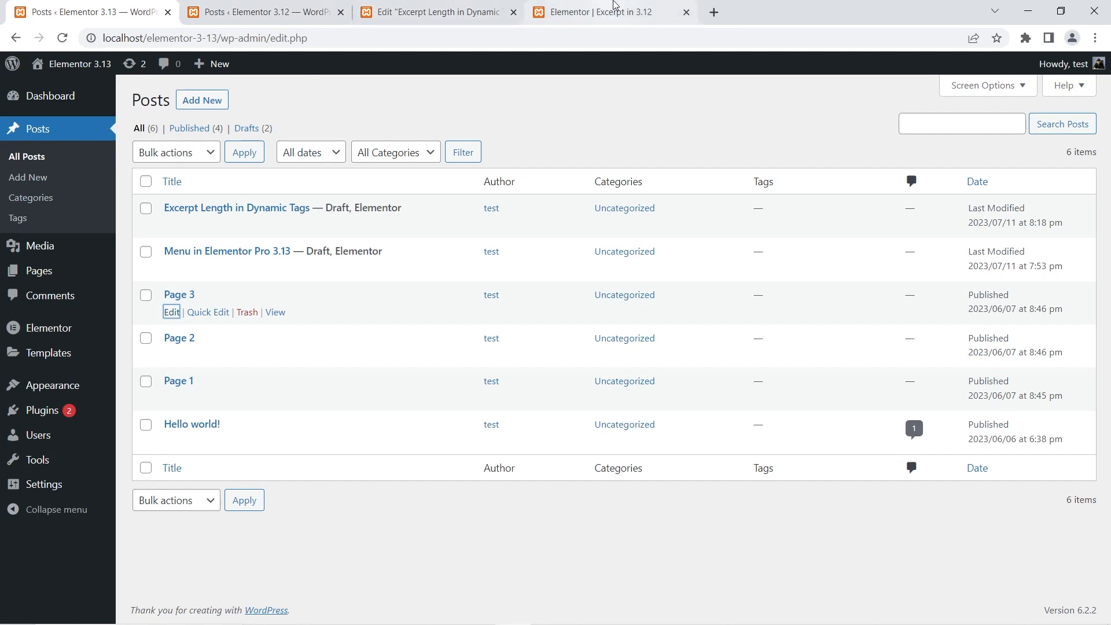
- Inspect the Post Excerpt dynamic tag's Advanced and Settings options in the Excerpt in 3.12 post's loop item template
mouse_move(613, 3)
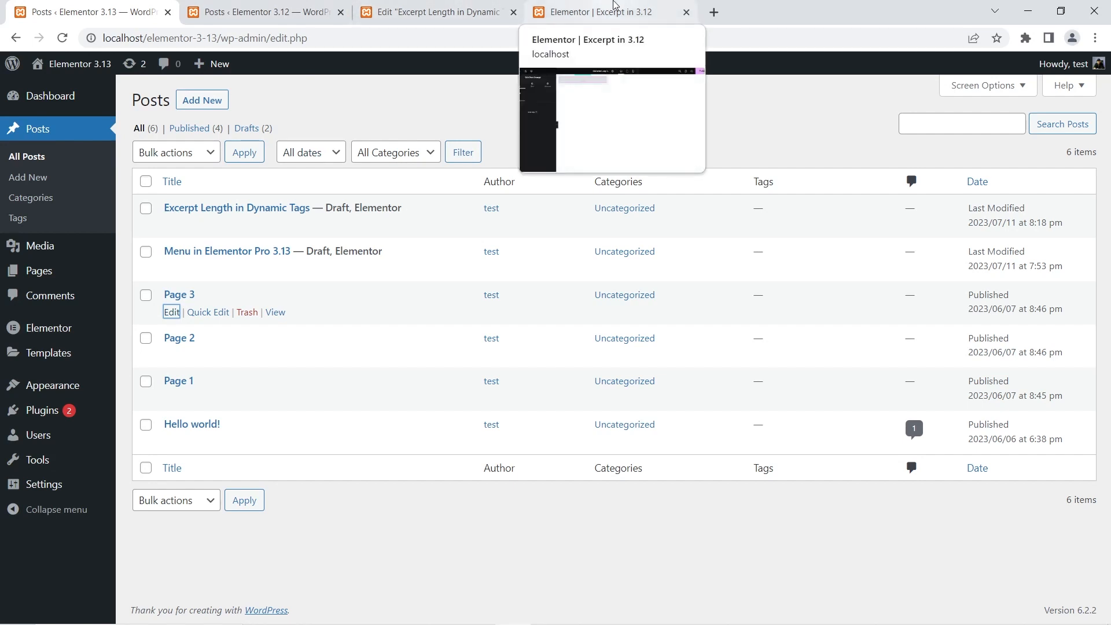
click(613, 4)
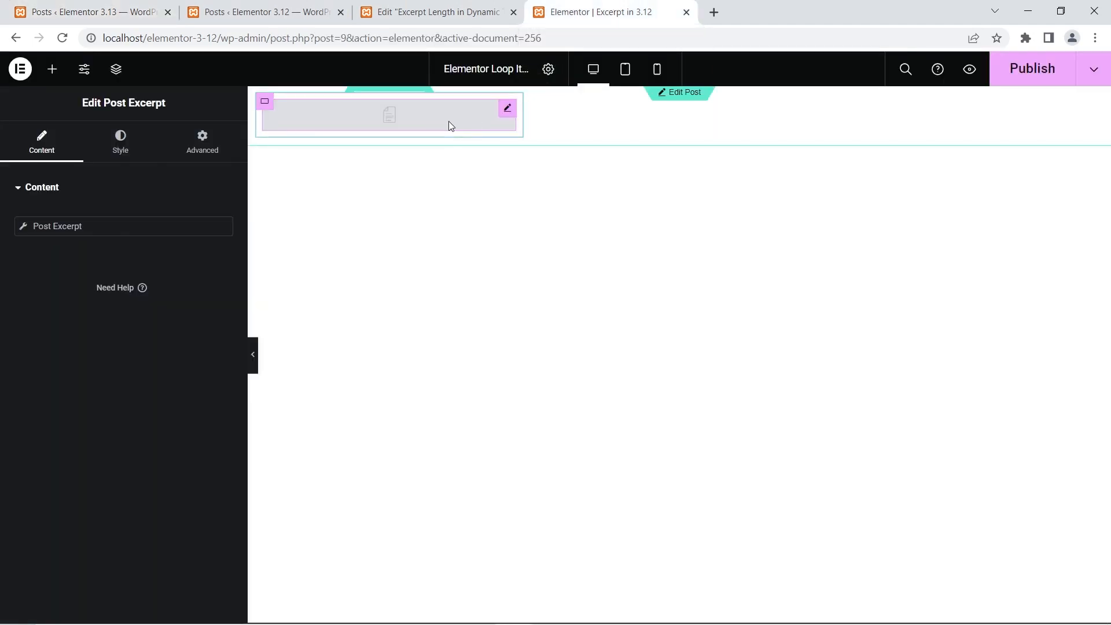
right_click(675, 122)
key(Escape)
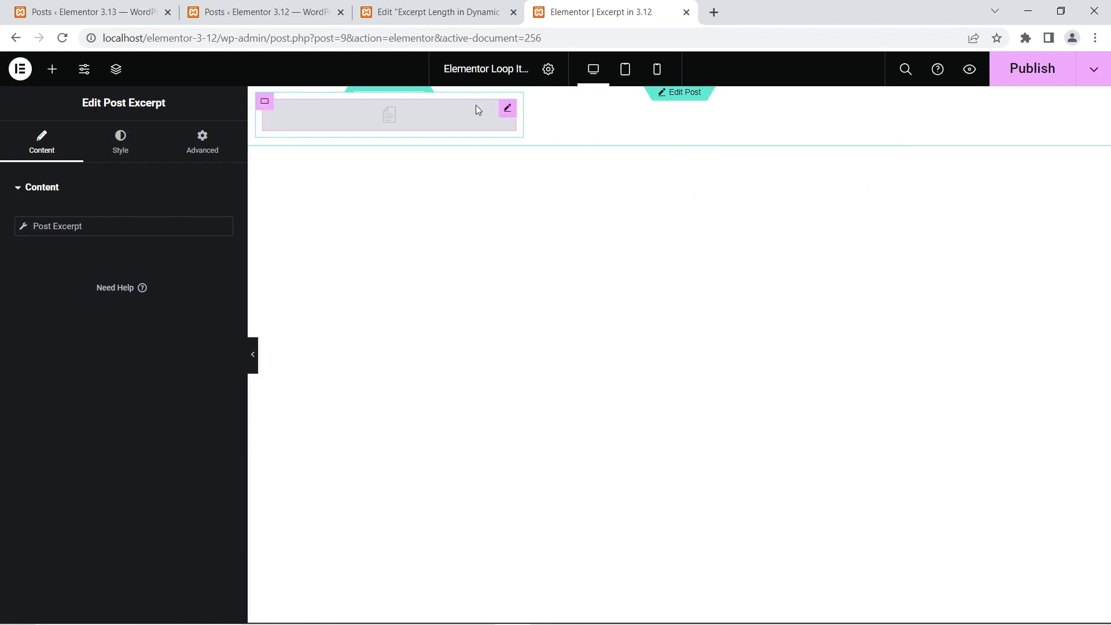
click(116, 69)
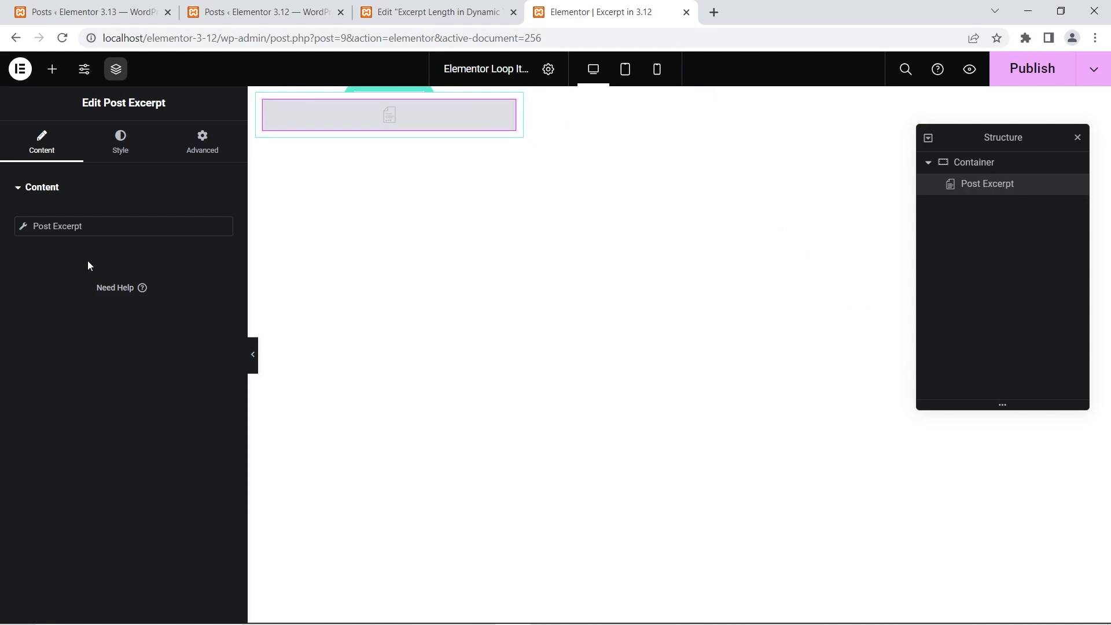
click(23, 227)
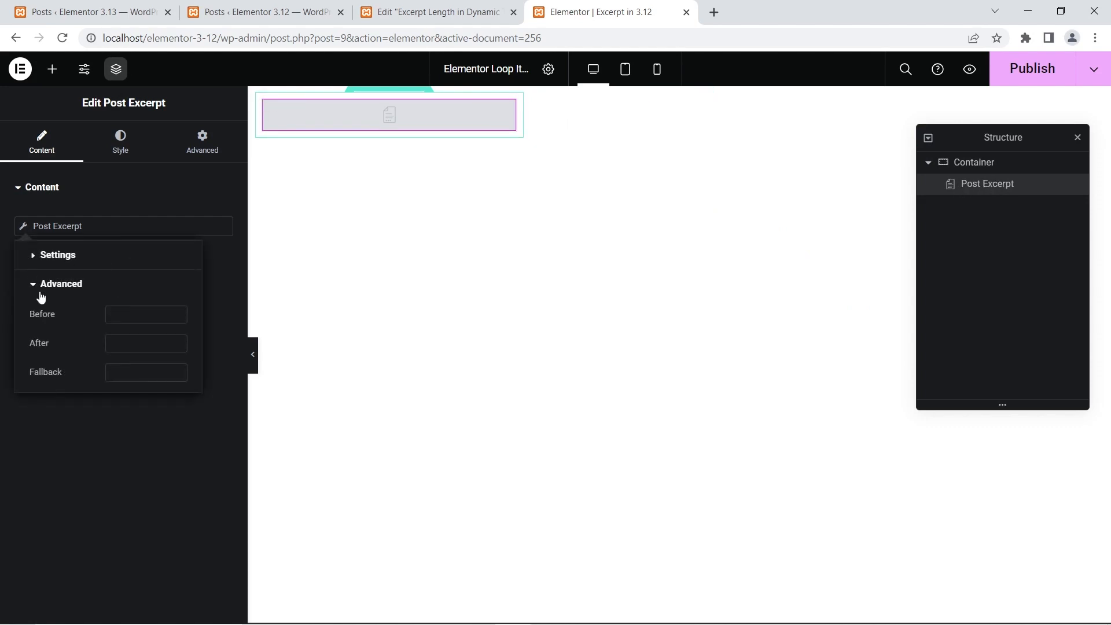
click(54, 261)
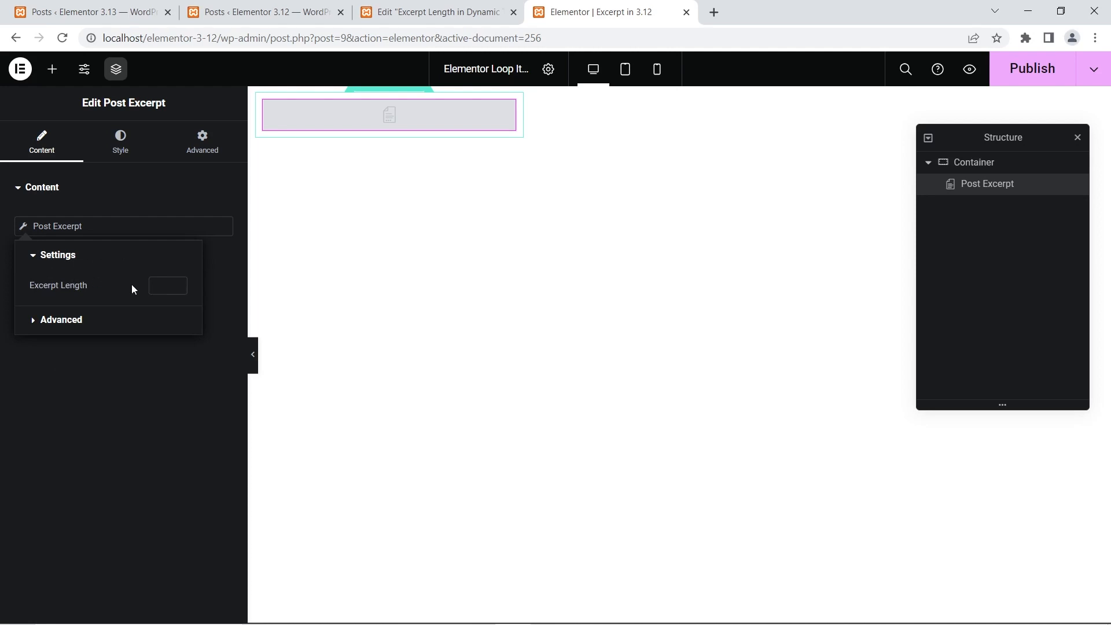
click(156, 287)
click(86, 4)
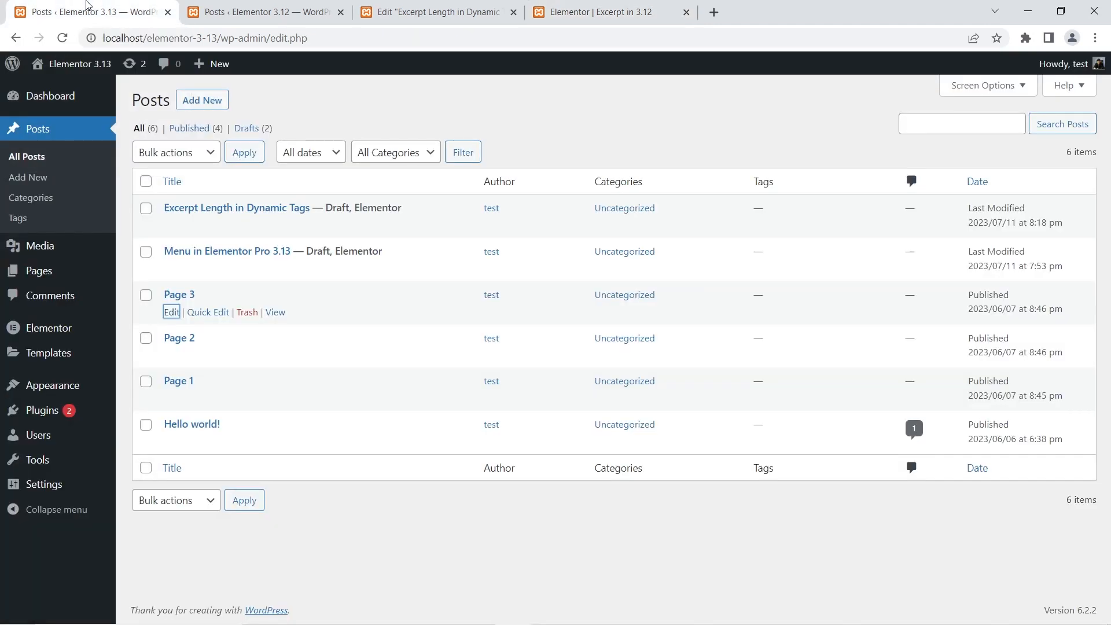
mouse_move(332, 225)
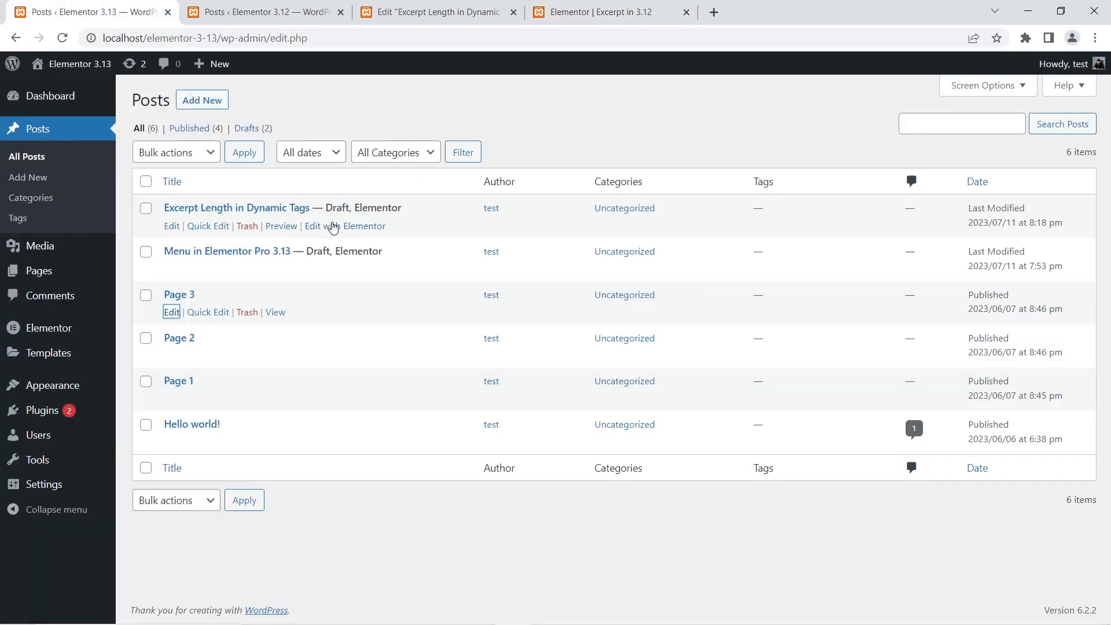
click(509, 12)
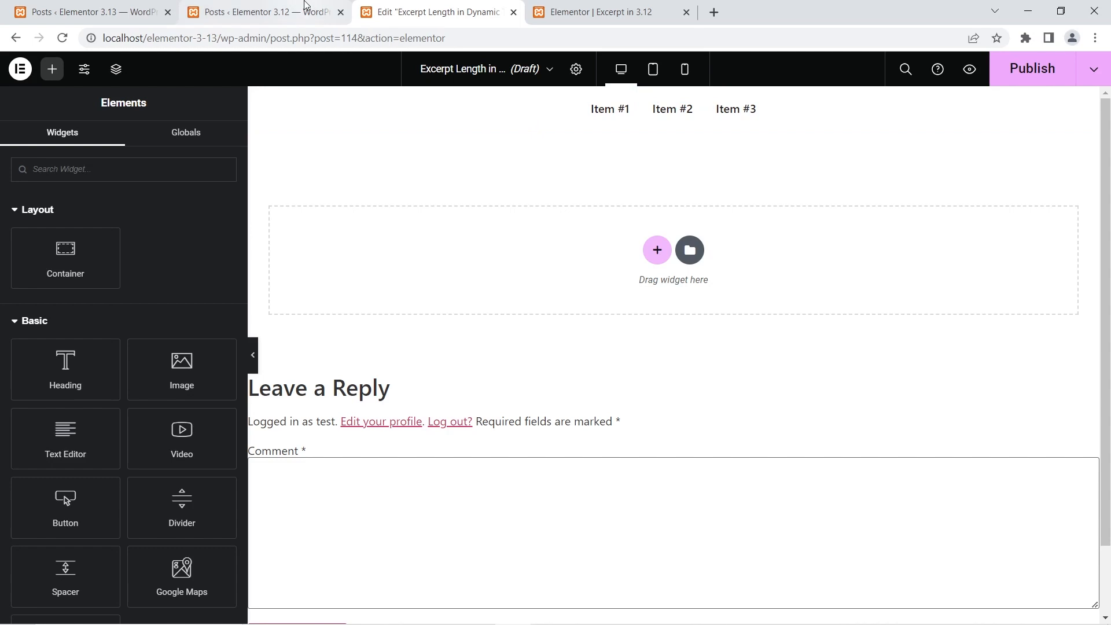
click(236, 6)
click(92, 10)
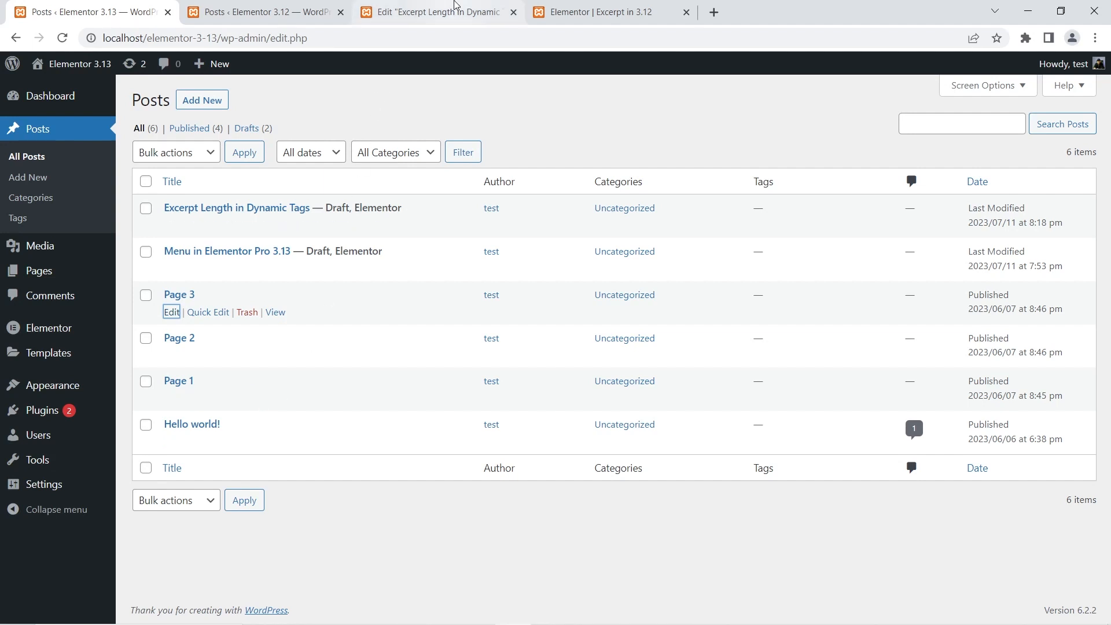
- Find the Loop Grid widget and place it on the Excerpt Length in Dynamic Tags post in the Elementor 3.13 editor
mouse_move(456, 4)
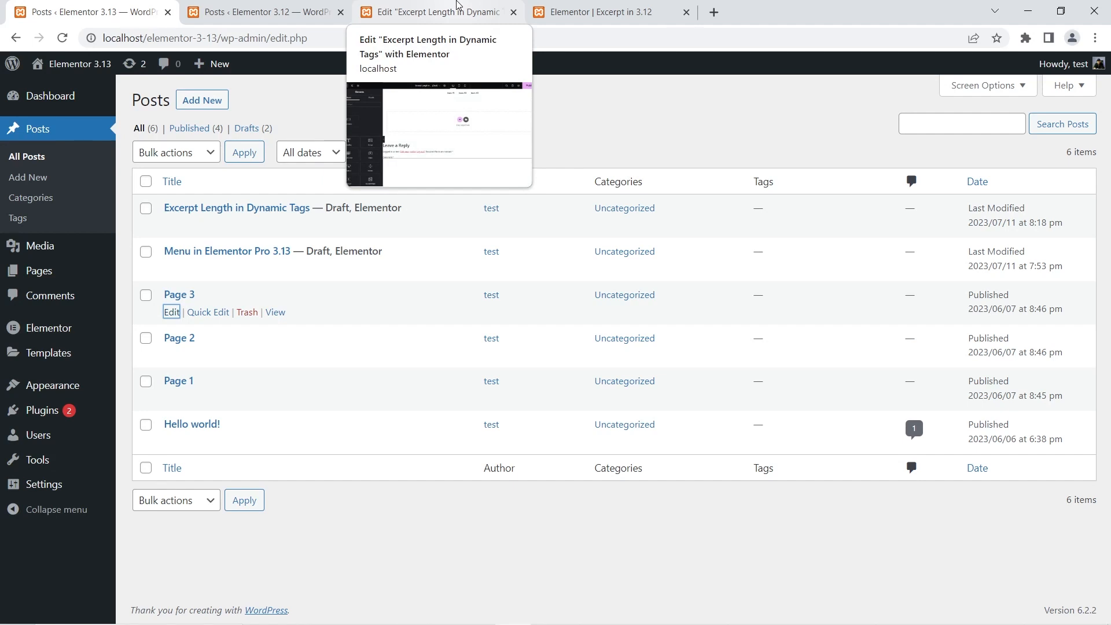
click(456, 4)
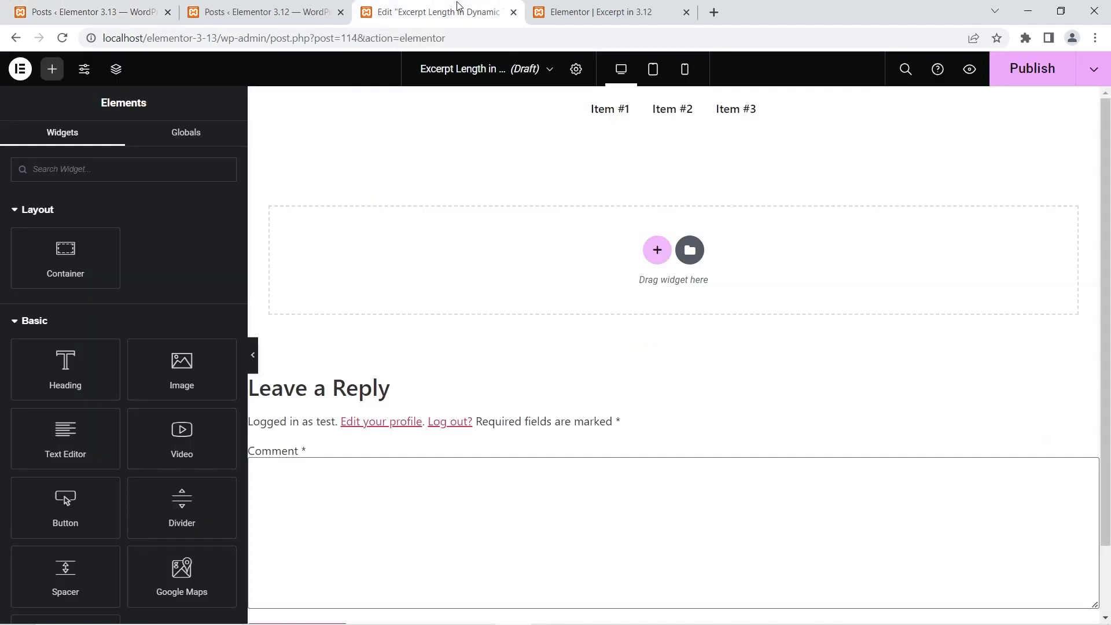
click(126, 166)
text(loo)
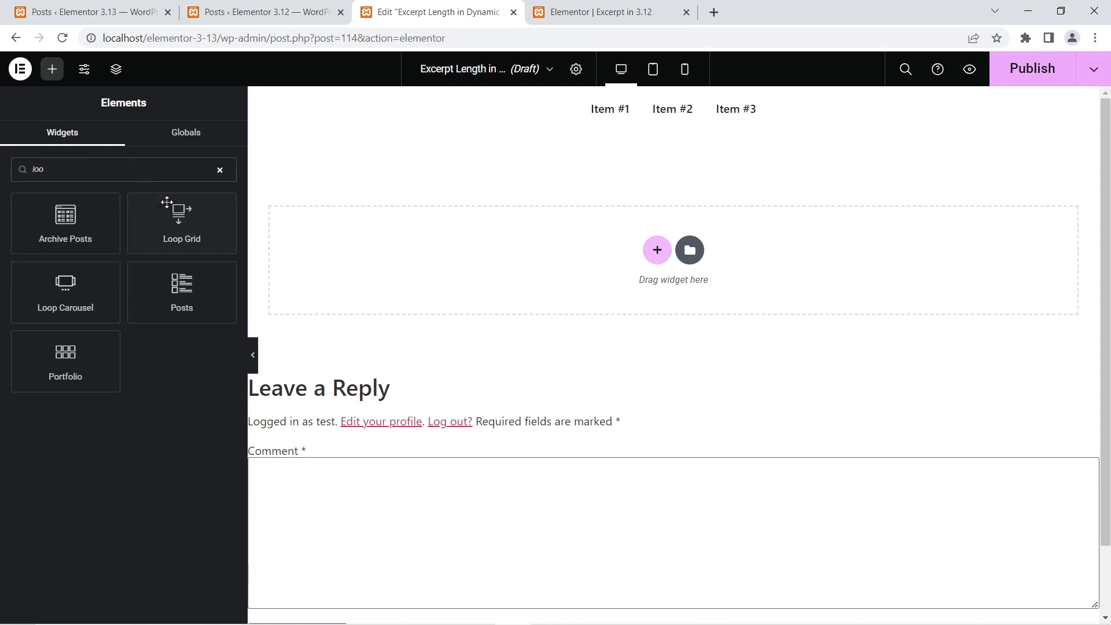
drag(167, 202, 400, 235)
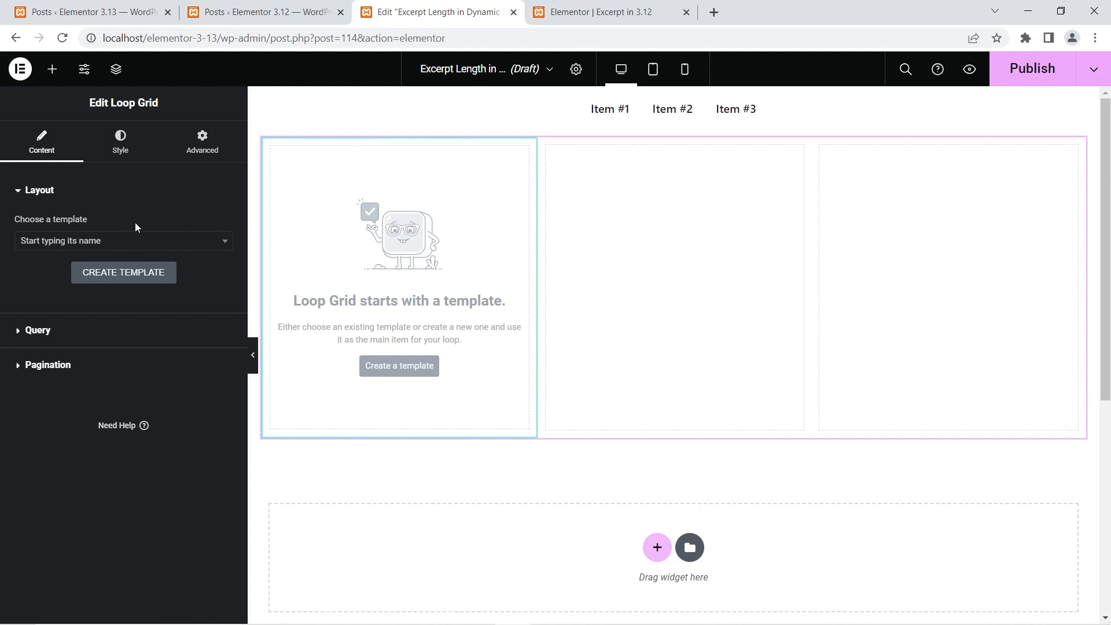
- Create a loop item template for the Loop Grid, saving the post's changes, and add a Post Excerpt widget to it
click(392, 371)
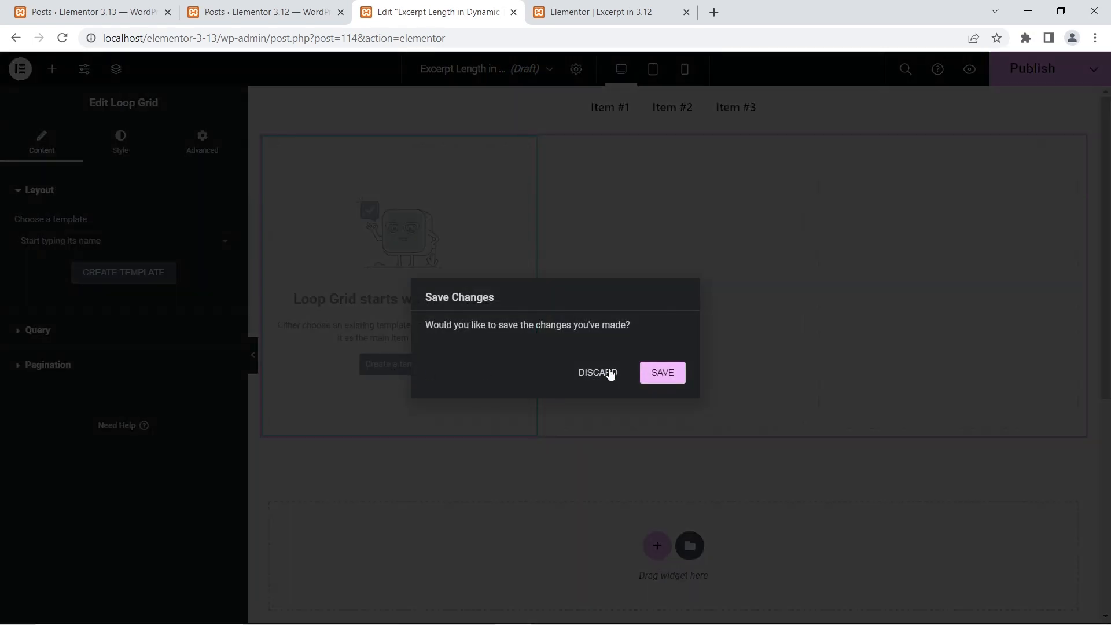
click(663, 373)
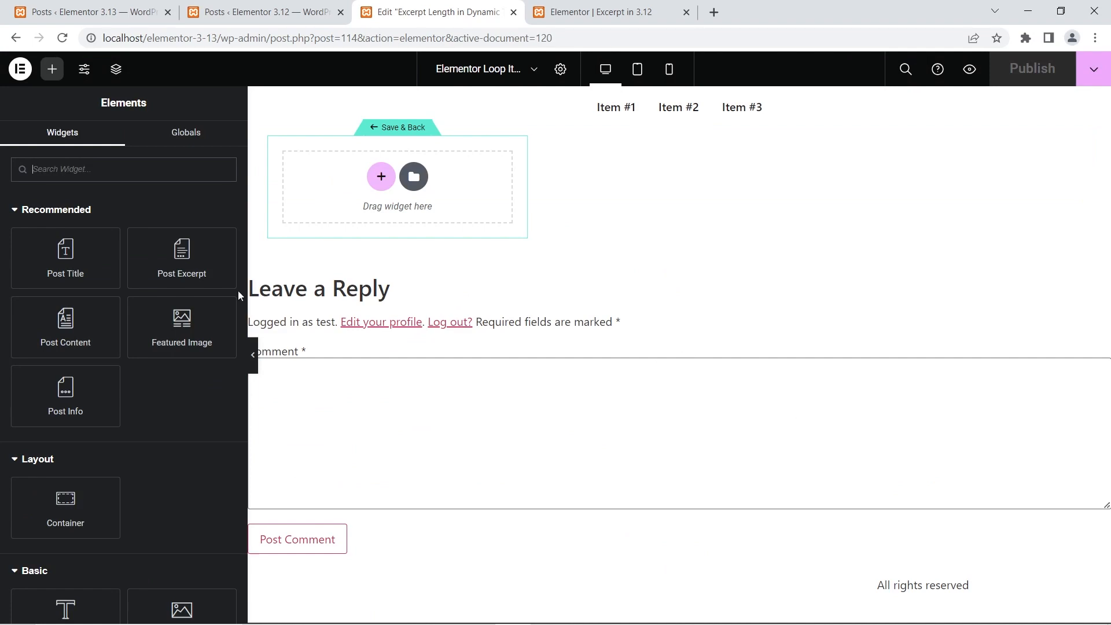
drag(192, 262, 398, 196)
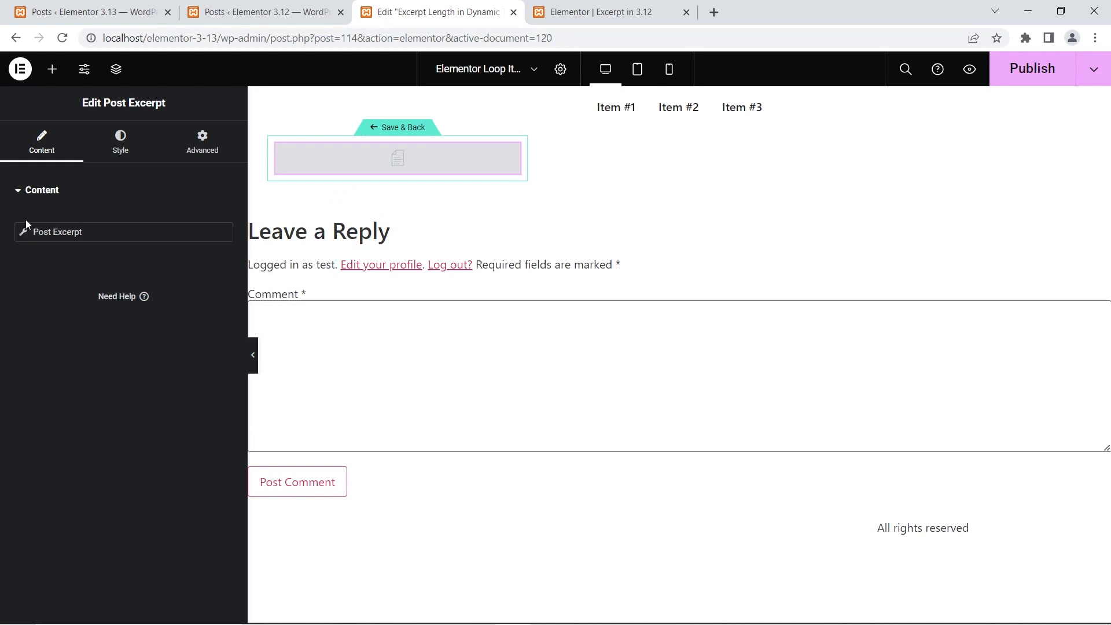
- Compare the Post Excerpt dynamic tag settings with the 3.12 version and enable Apply to post content in 3.13
click(26, 233)
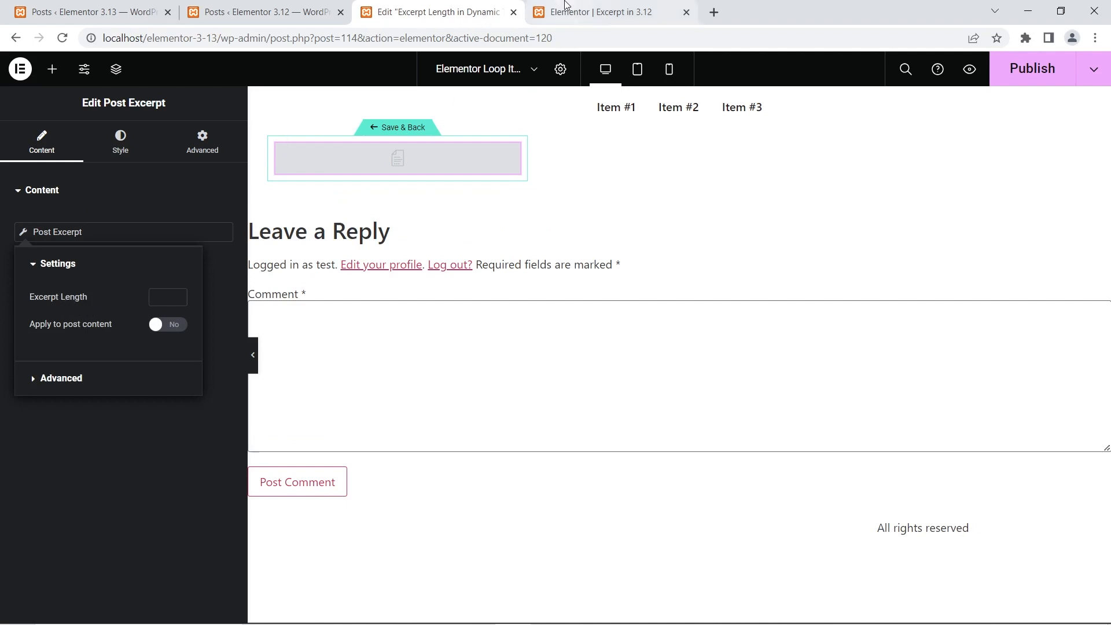
click(578, 11)
key(ctrl+shift+Tab)
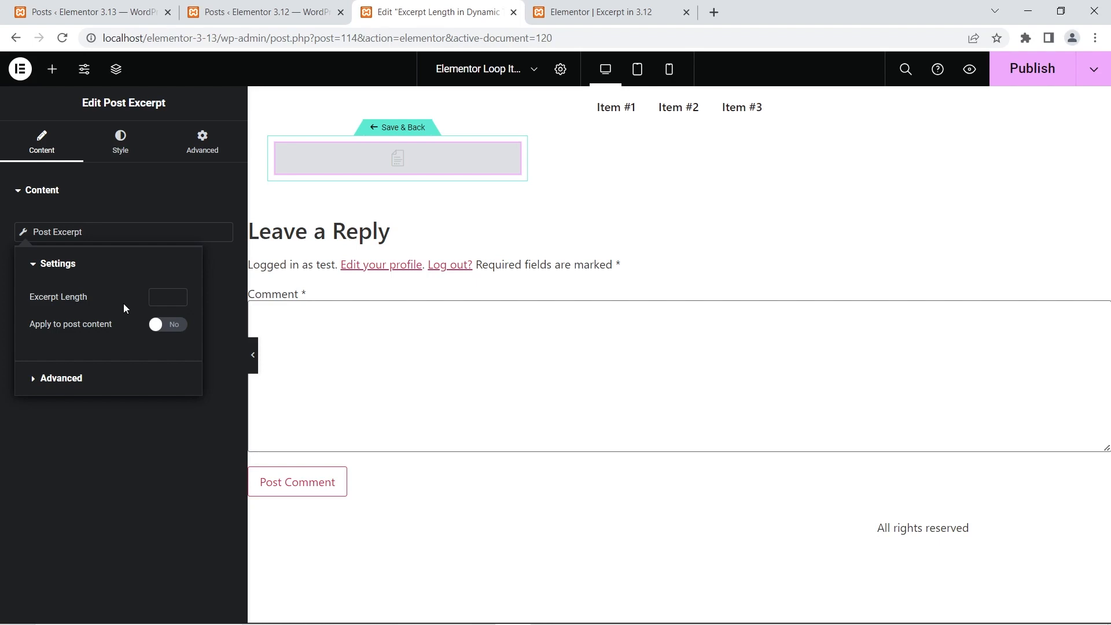
click(172, 328)
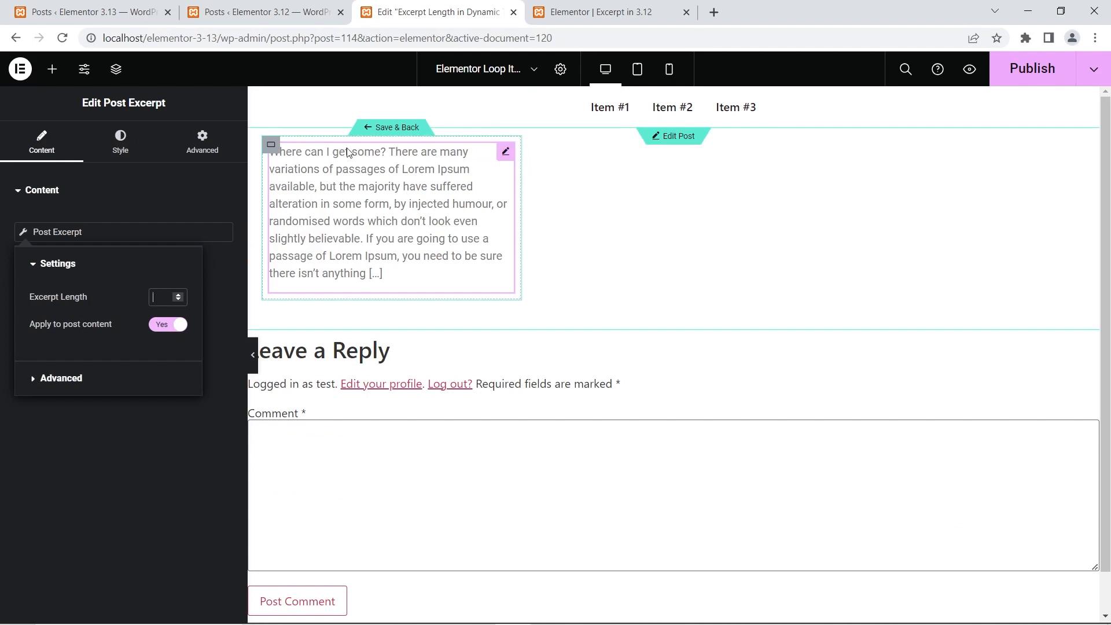
- Open the Page 3 post from the Elementor 3.13 posts list and compare its content with the loop item's excerpt
click(261, 12)
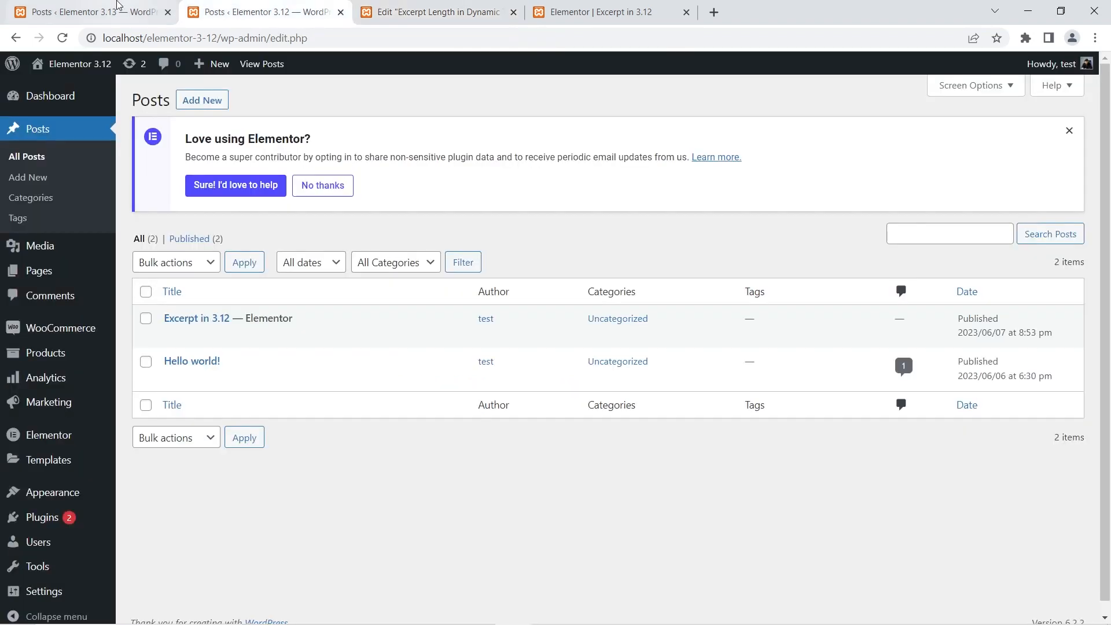
click(90, 11)
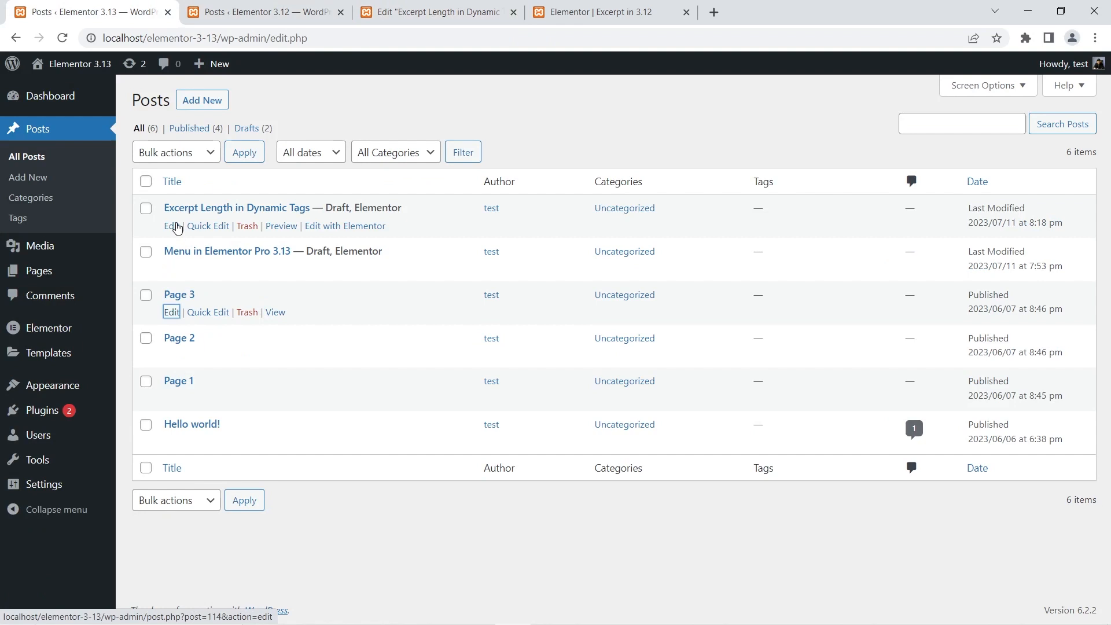
click(172, 312)
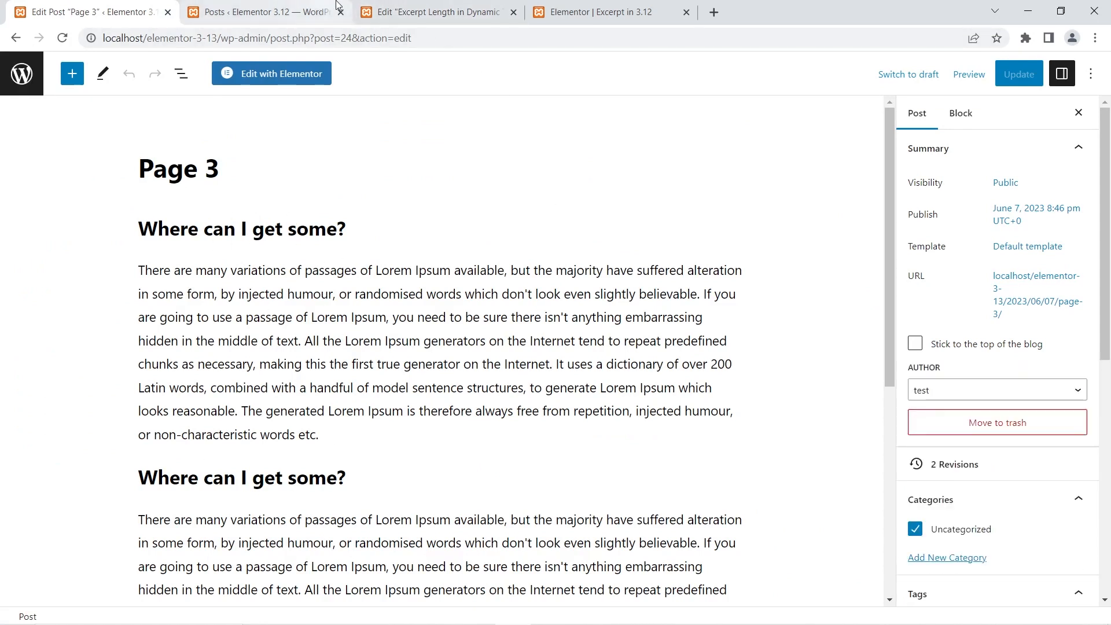
click(498, 8)
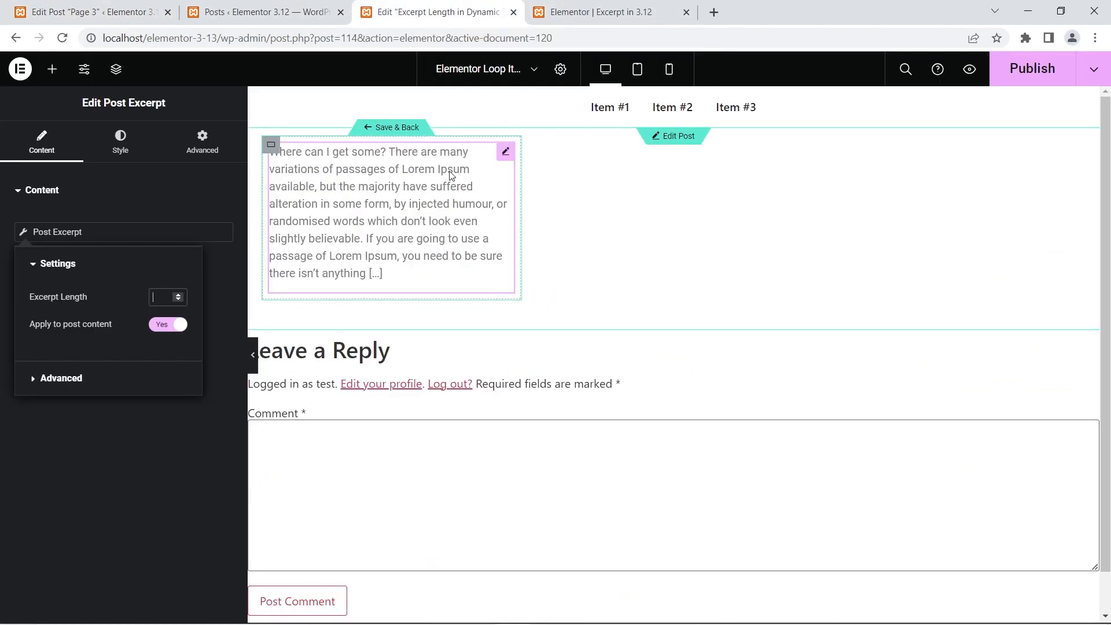
click(87, 11)
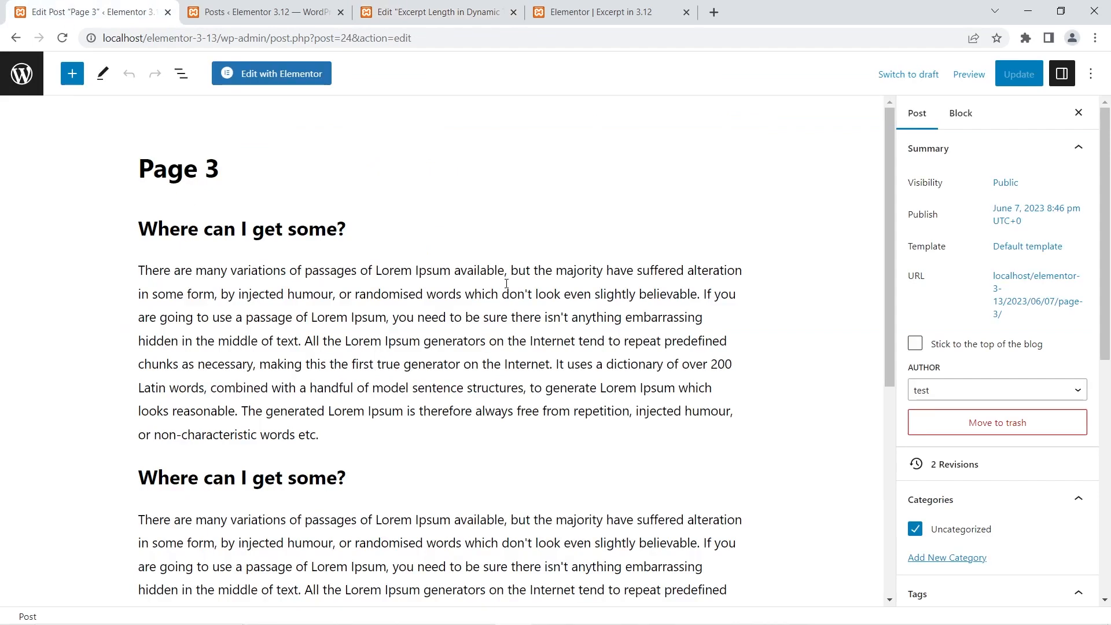
- Set the Post Excerpt dynamic tag's Excerpt Length to 10 in the 3.13 loop item template
click(440, 12)
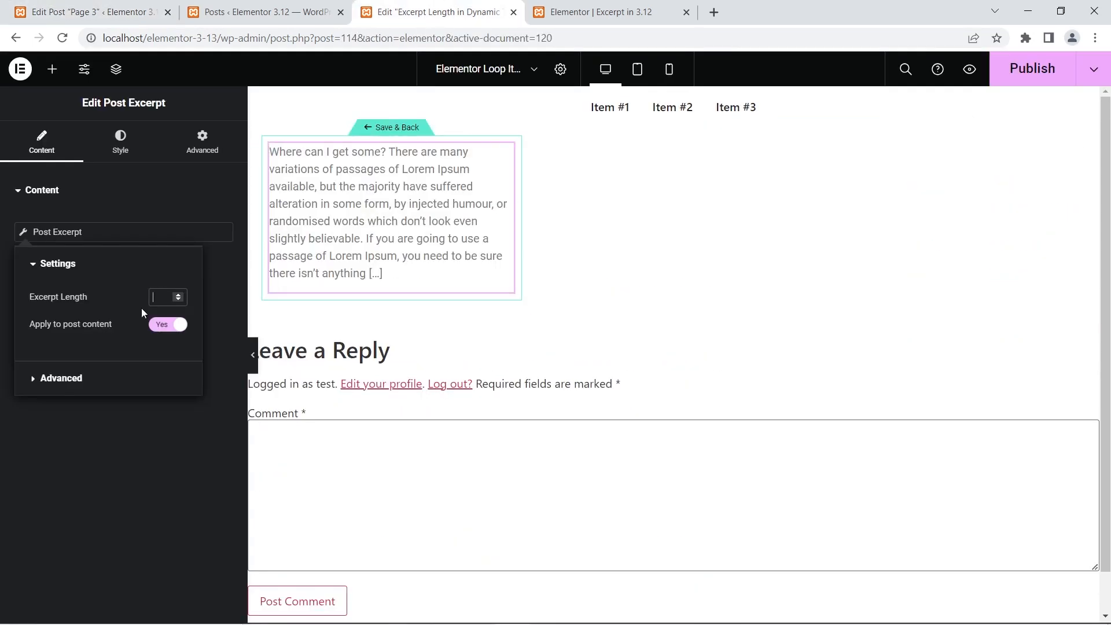
click(157, 296)
text(1)
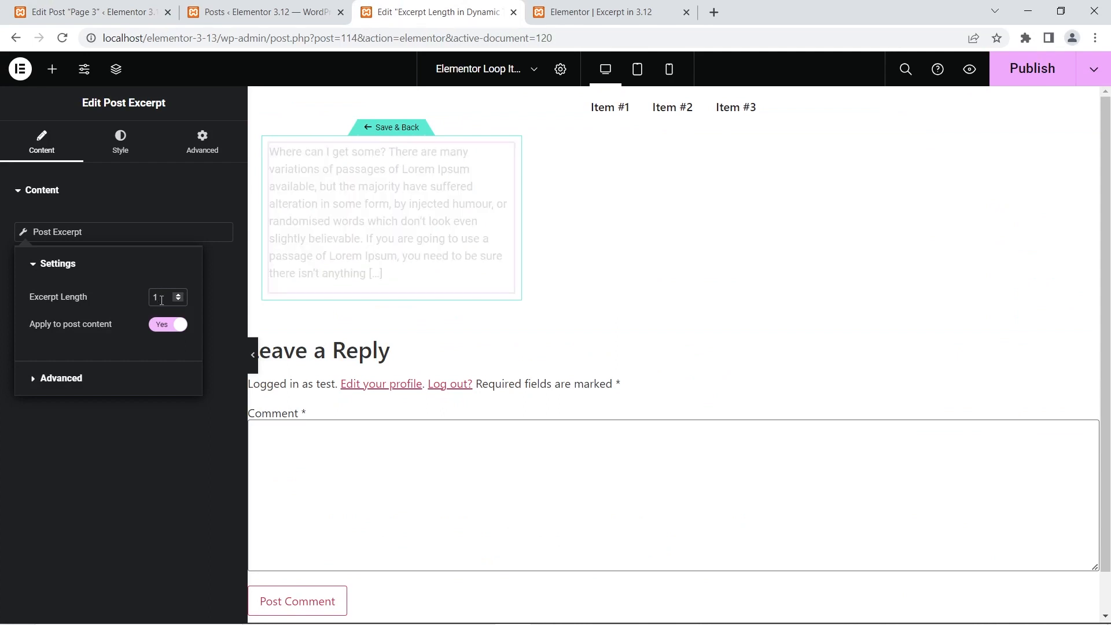
text(0)
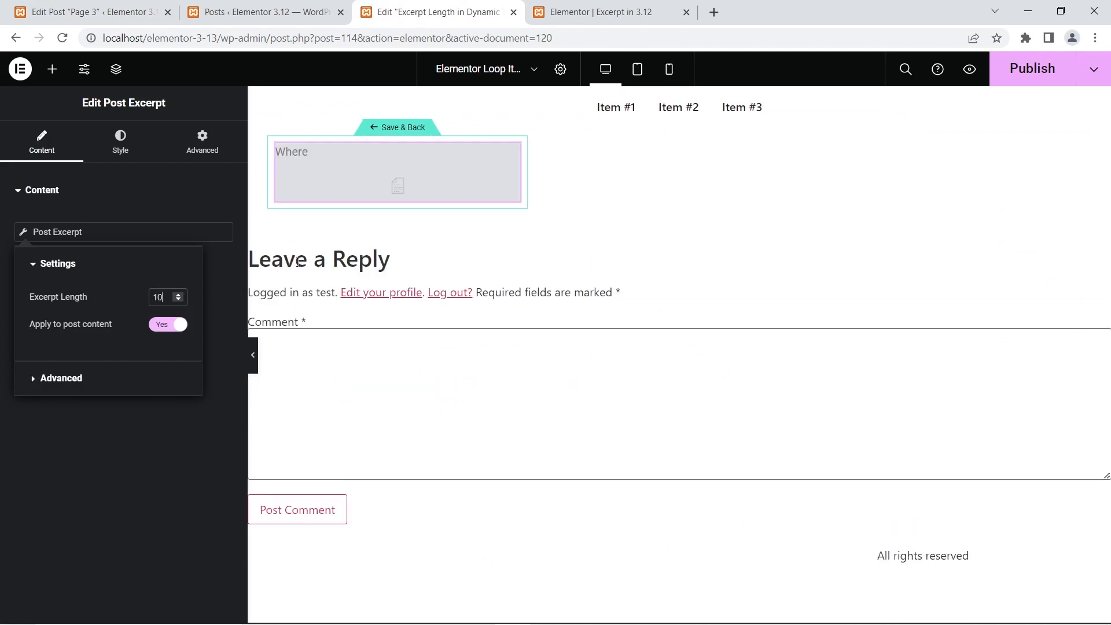